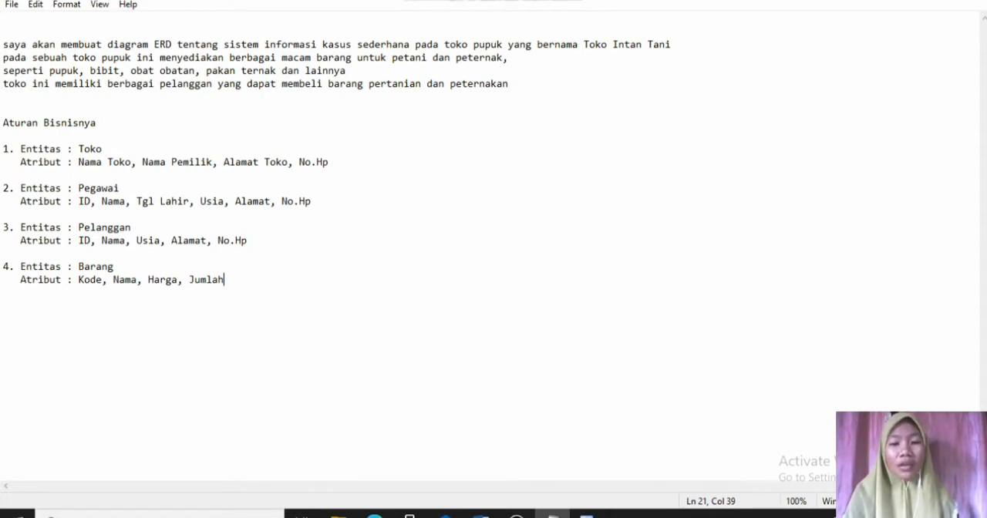
# - Switch to Oracle SQL Developer Data Modeler and name the new entity TOKO
pyautogui.click(587, 515)
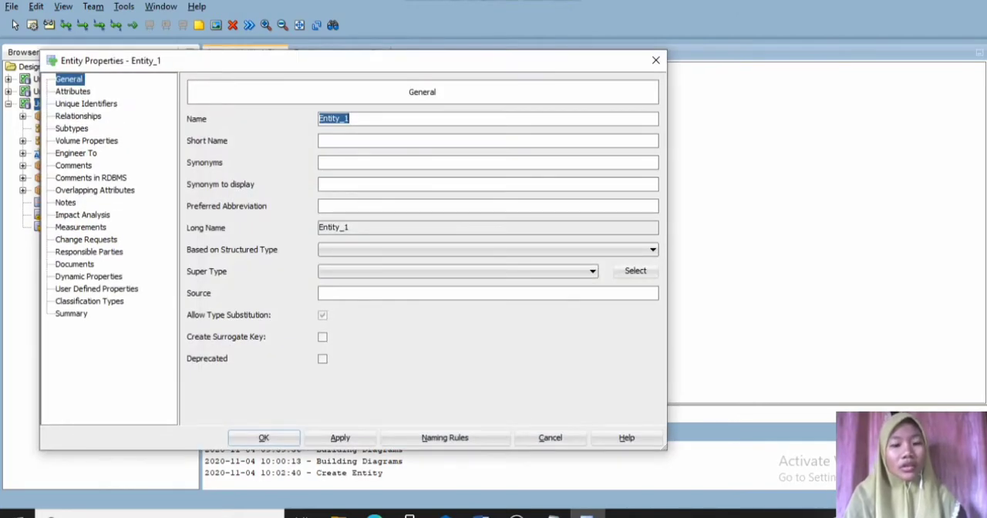
pyautogui.write('TOKO')
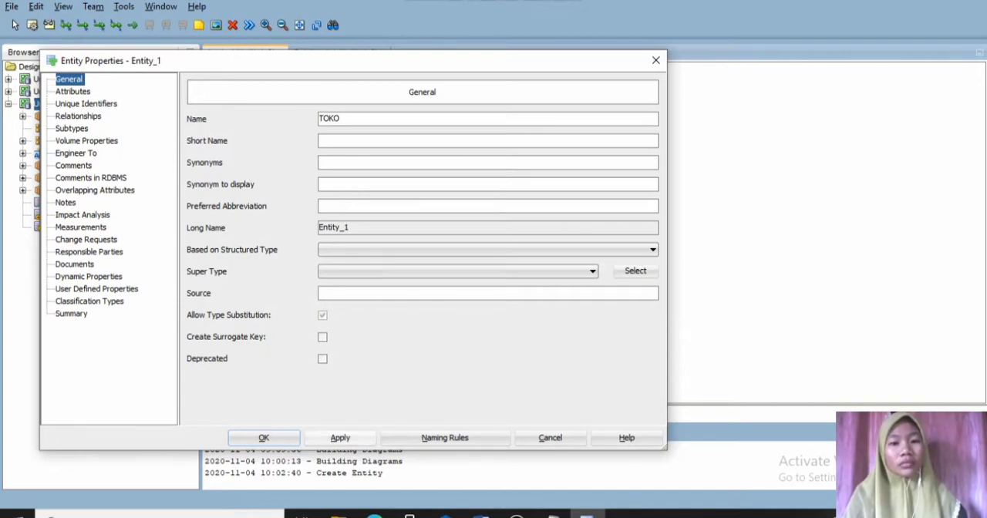
pyautogui.click(340, 438)
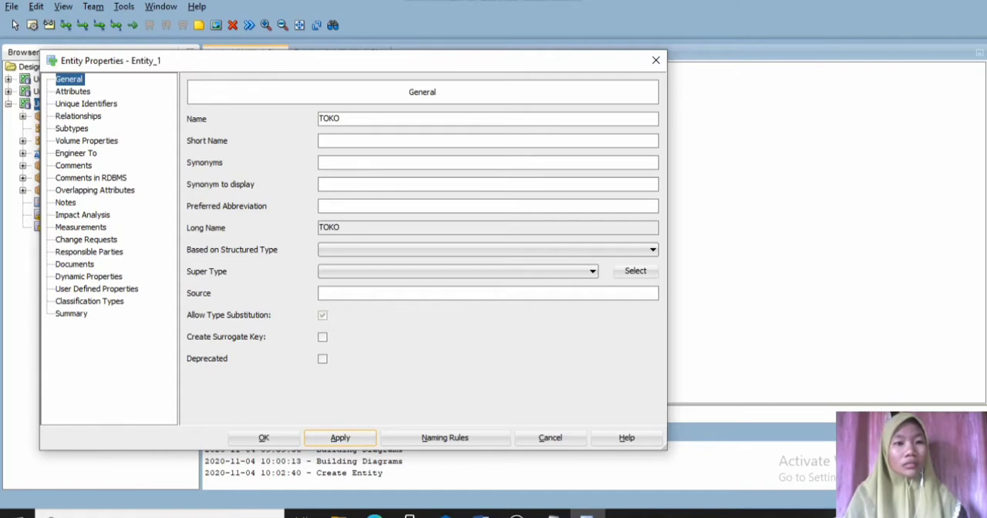
# - Add a first attribute named "Nama Toko" to the TOKO entity
pyautogui.click(72, 92)
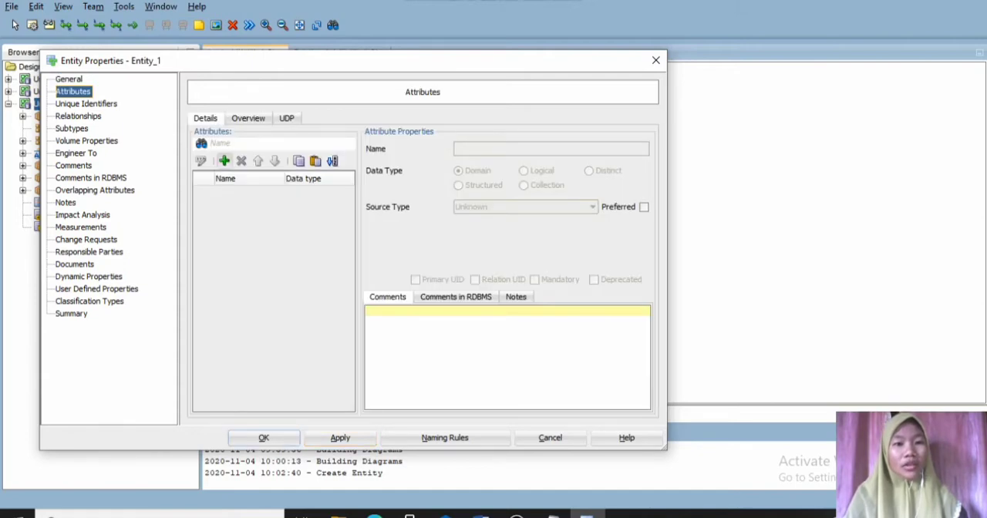
pyautogui.click(223, 161)
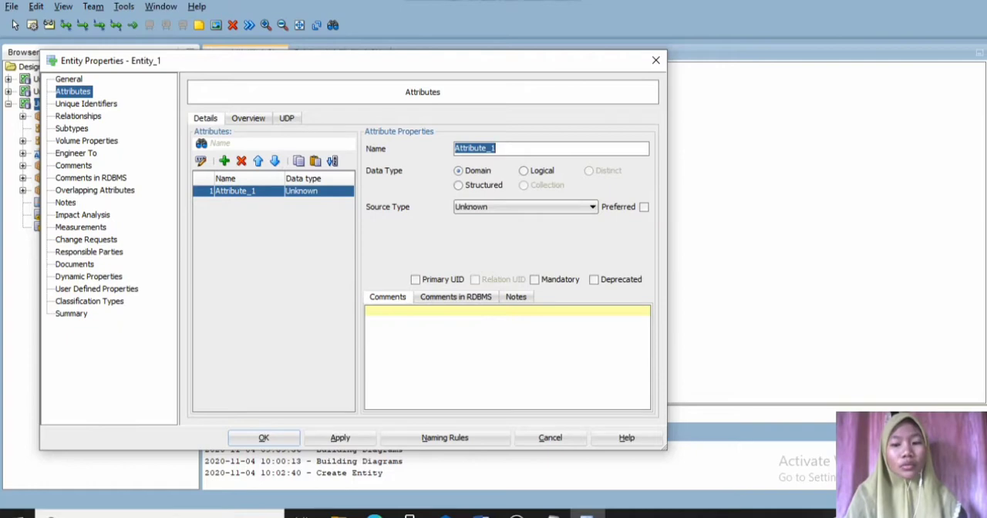
pyautogui.write('Nama ')
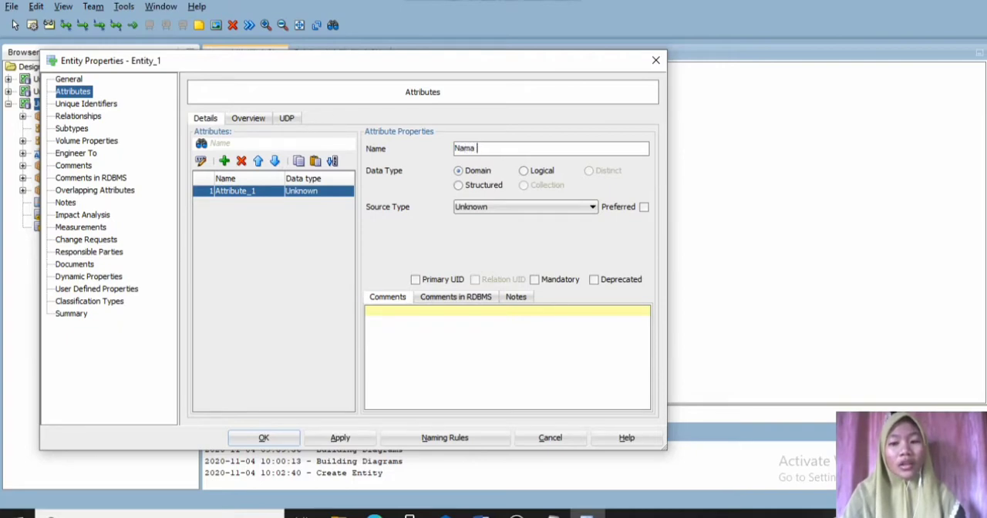
pyautogui.write('Toko')
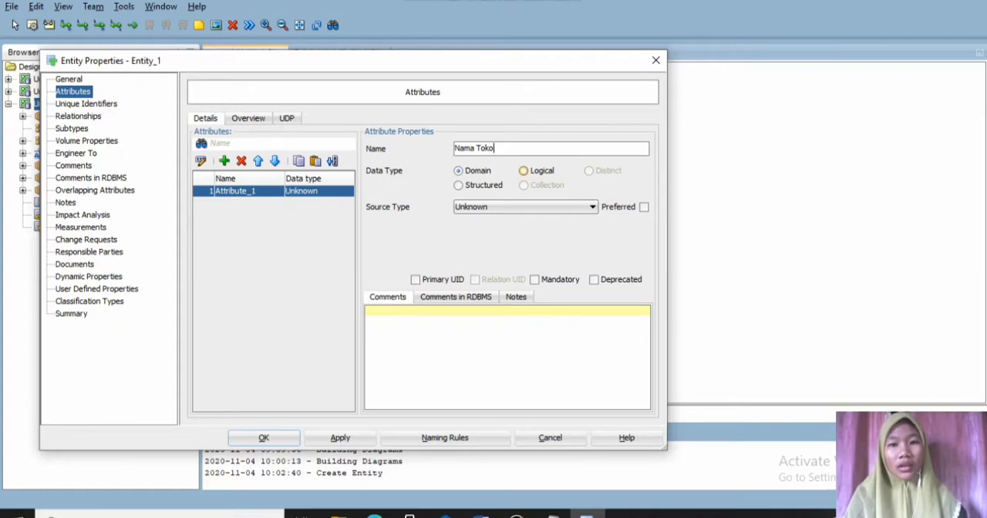
# - Give the Nama Toko attribute the logical type VARCHAR with size 20 and make it mandatory
pyautogui.click(524, 171)
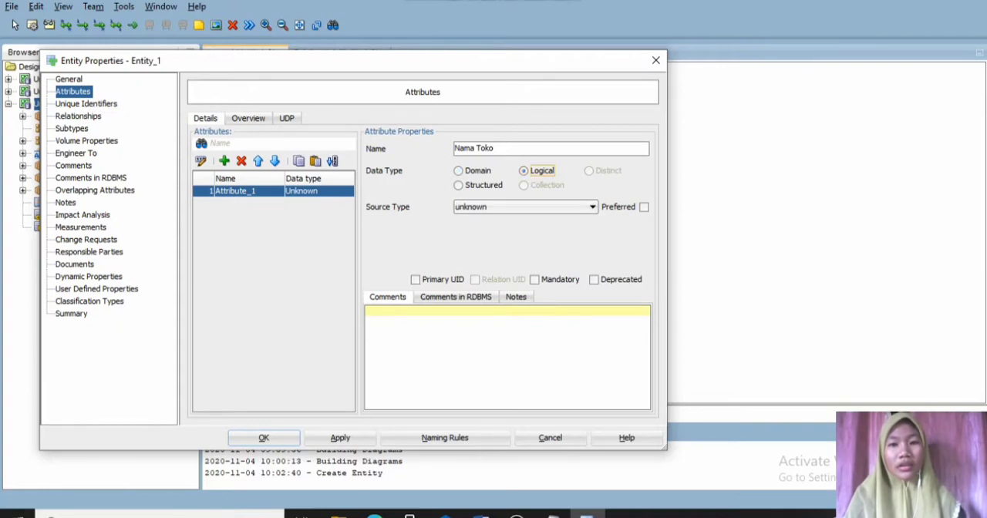
pyautogui.click(591, 207)
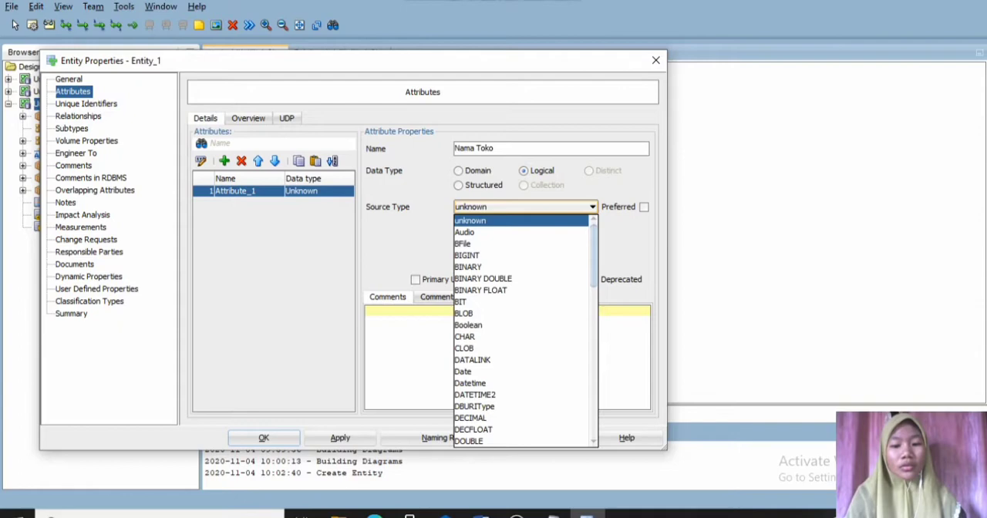
pyautogui.press('v')
pyautogui.press('v')
pyautogui.press('Return')
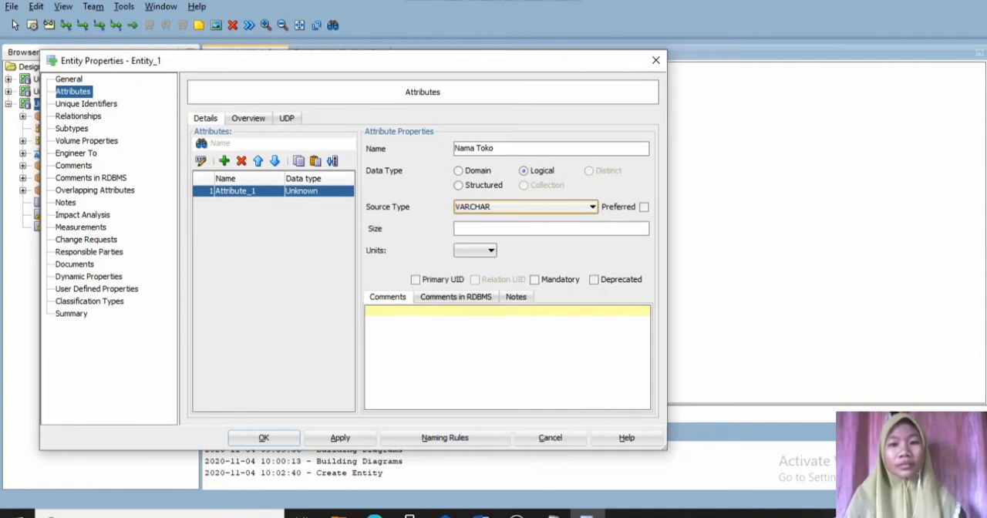
pyautogui.click(509, 229)
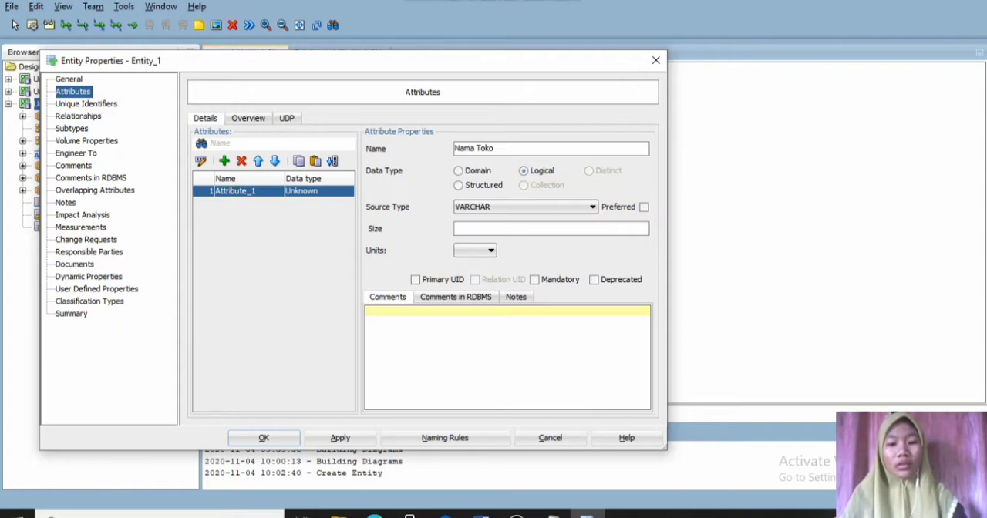
pyautogui.write('20')
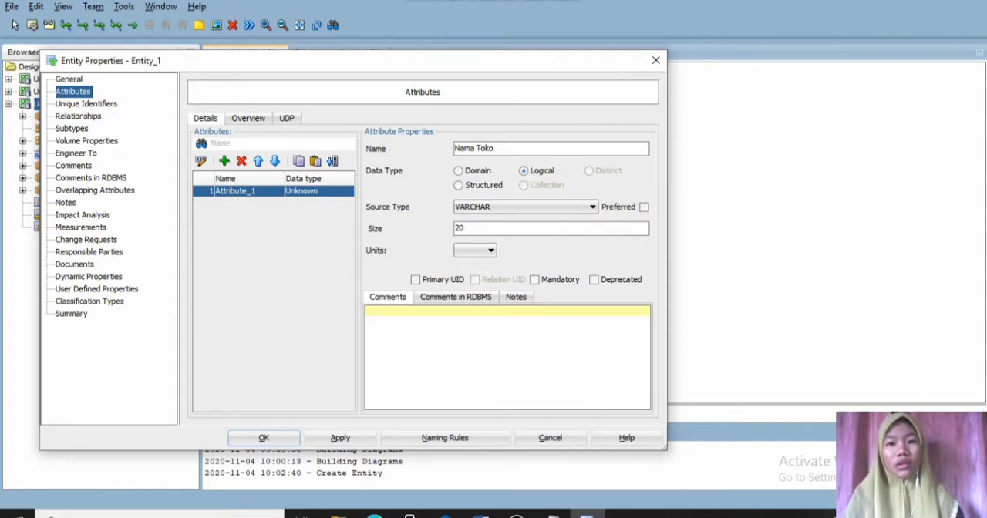
pyautogui.click(534, 279)
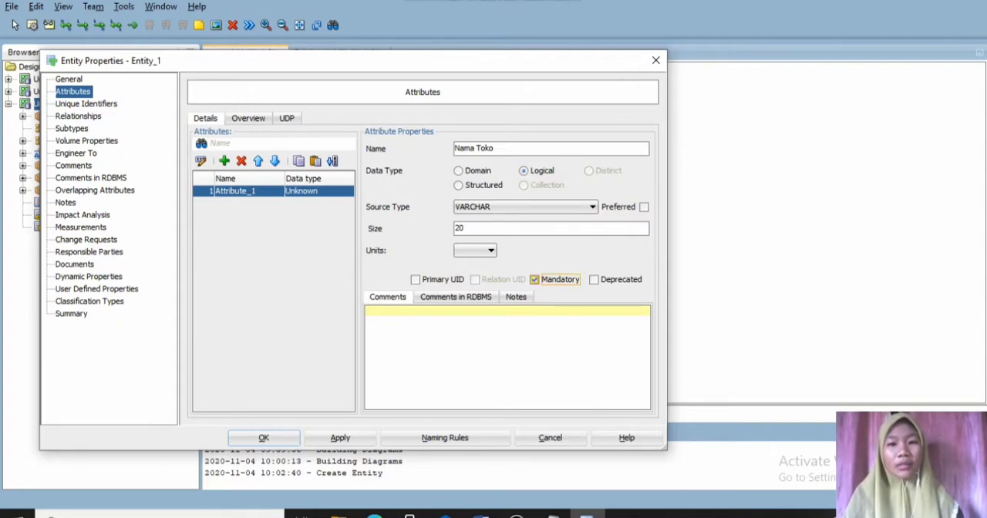
pyautogui.click(340, 437)
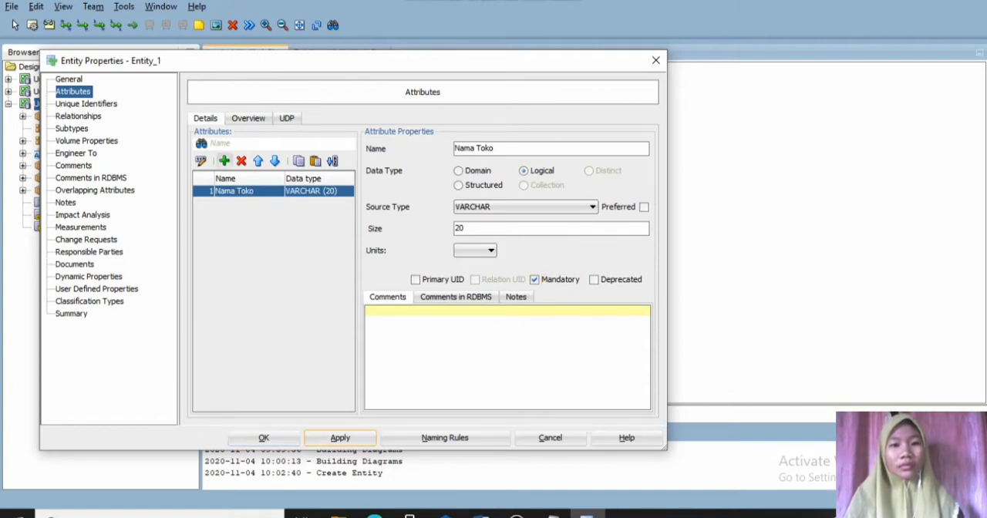
# - Add a second attribute named "Pemilik Toko" to the TOKO entity
pyautogui.click(223, 161)
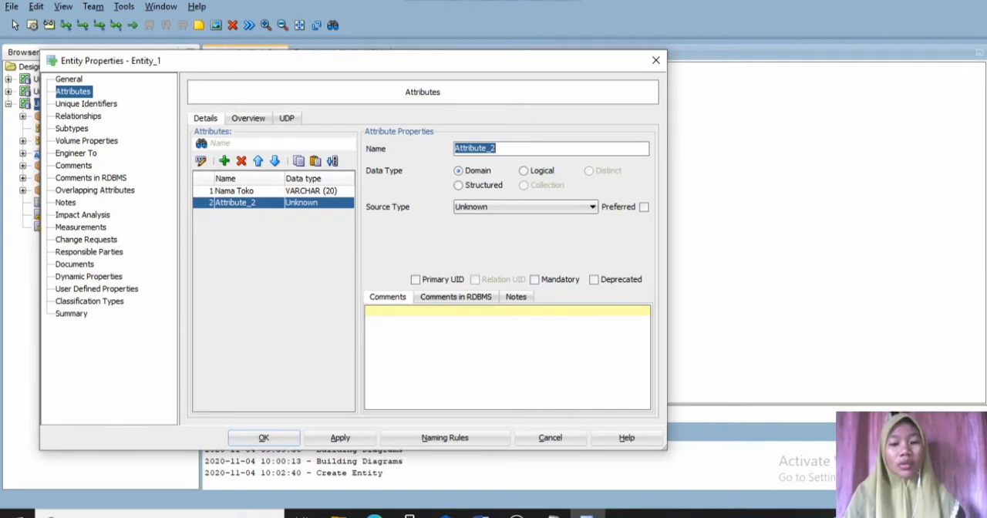
pyautogui.write('Pemi')
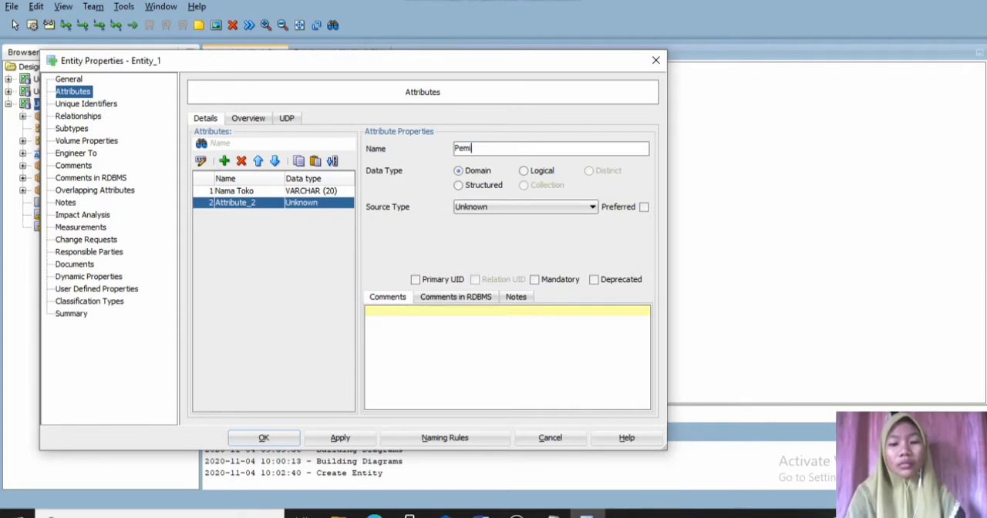
pyautogui.write('lik T')
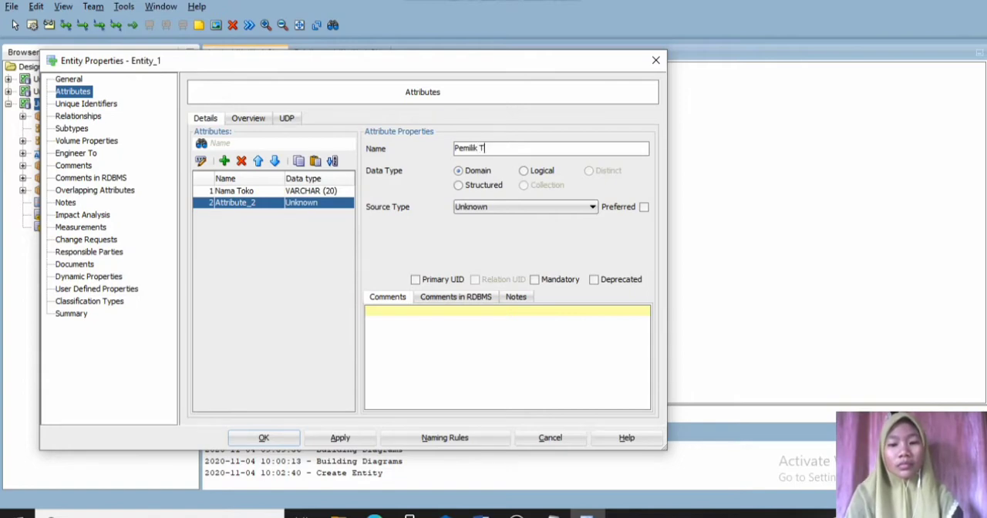
pyautogui.write('oko')
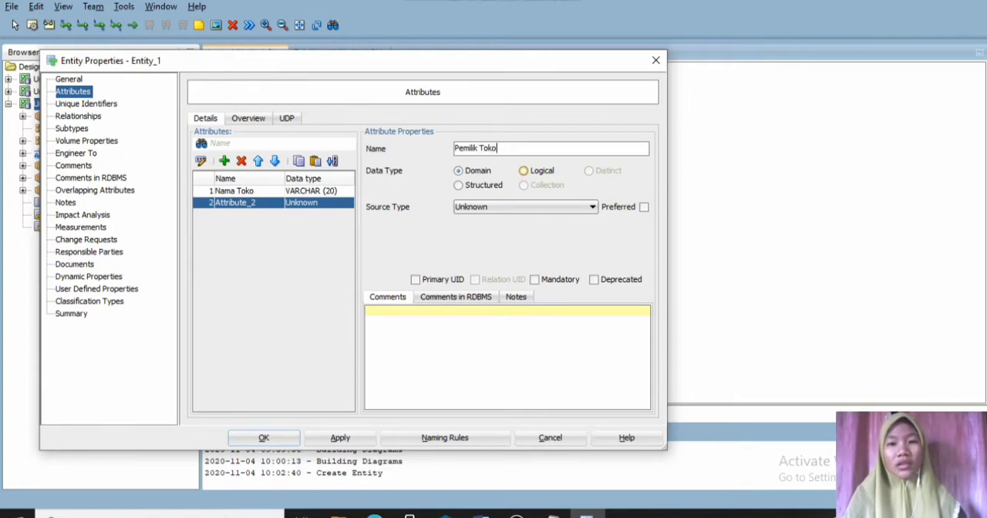
# - Give the Pemilik Toko attribute the logical type VARCHAR with size 30 and make it mandatory
pyautogui.click(523, 170)
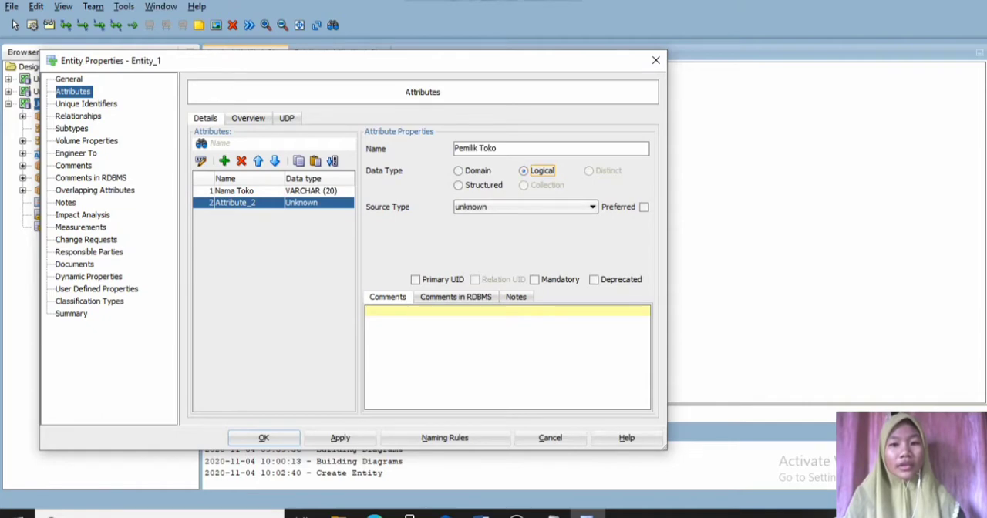
pyautogui.click(592, 207)
pyautogui.press('v')
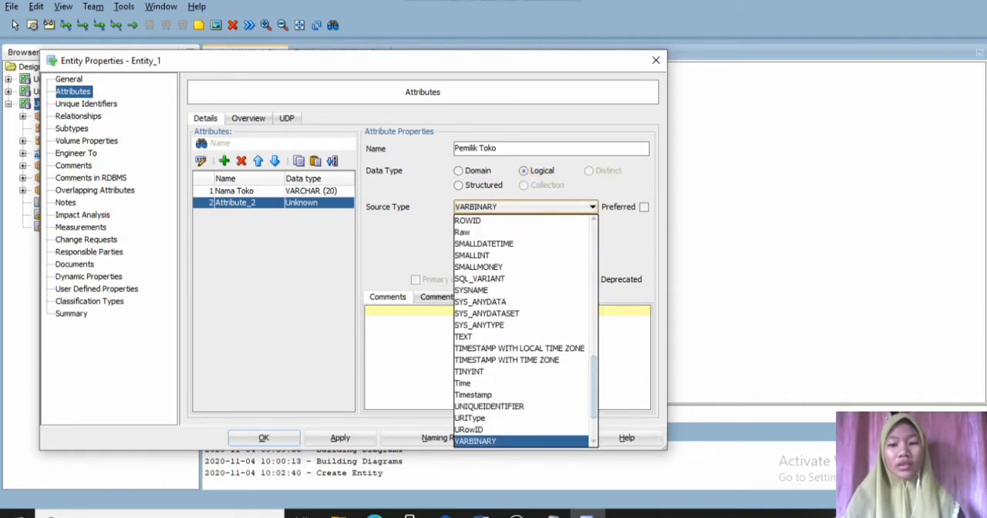
pyautogui.press('v')
pyautogui.press('Return')
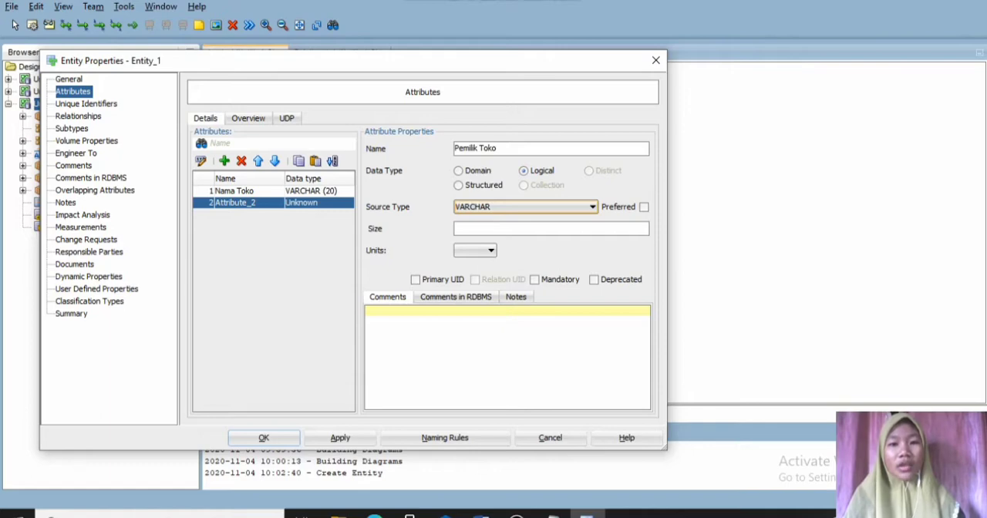
pyautogui.click(532, 229)
pyautogui.write('30')
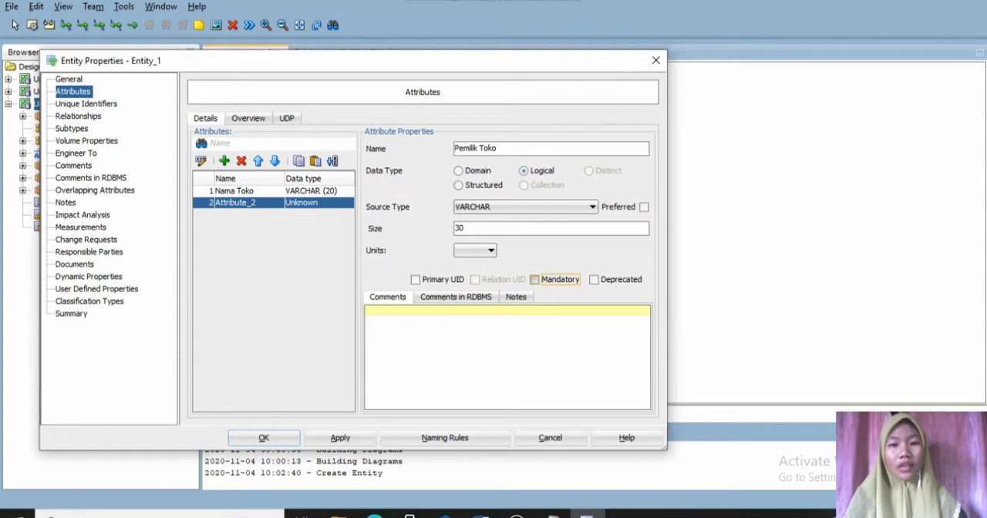
pyautogui.click(534, 279)
pyautogui.click(340, 437)
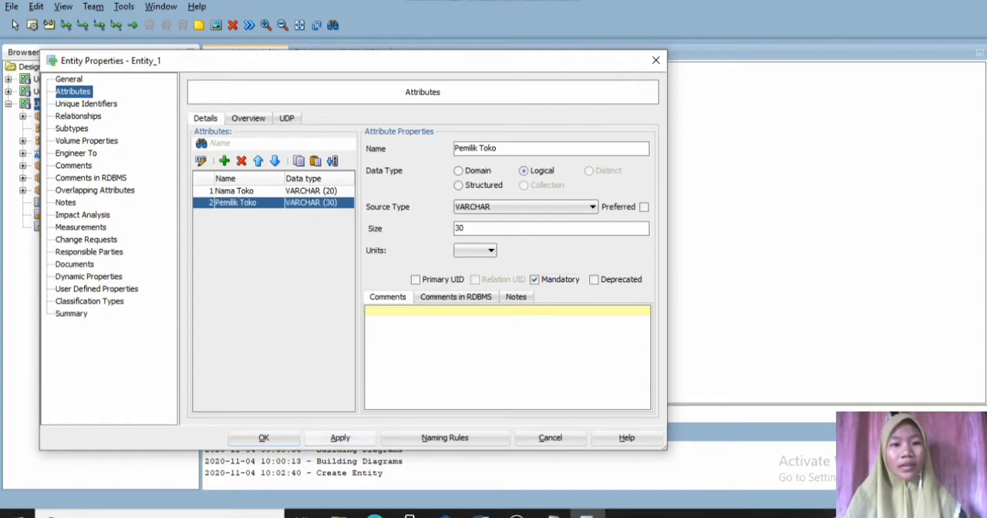
# - Add a third attribute named "Alamat Toko" to the TOKO entity
pyautogui.click(224, 160)
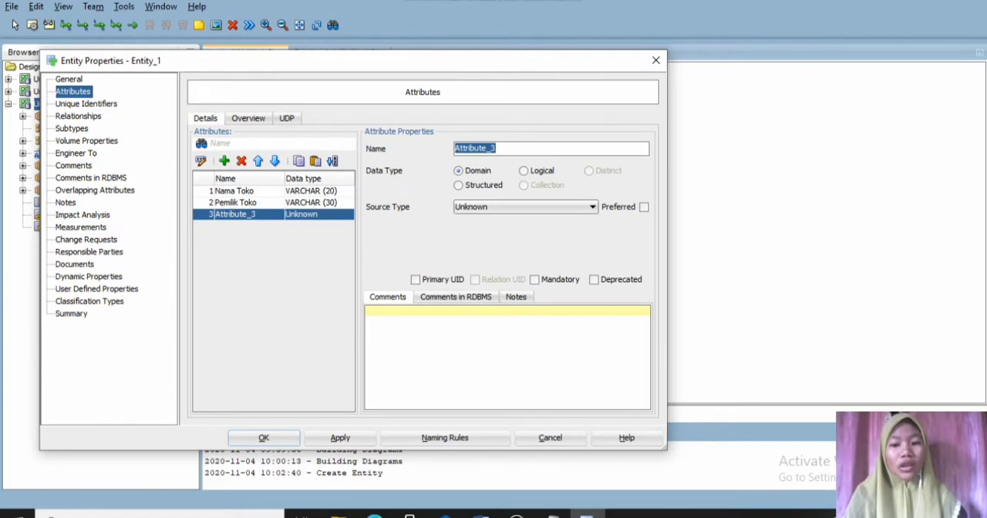
pyautogui.write('Alamat')
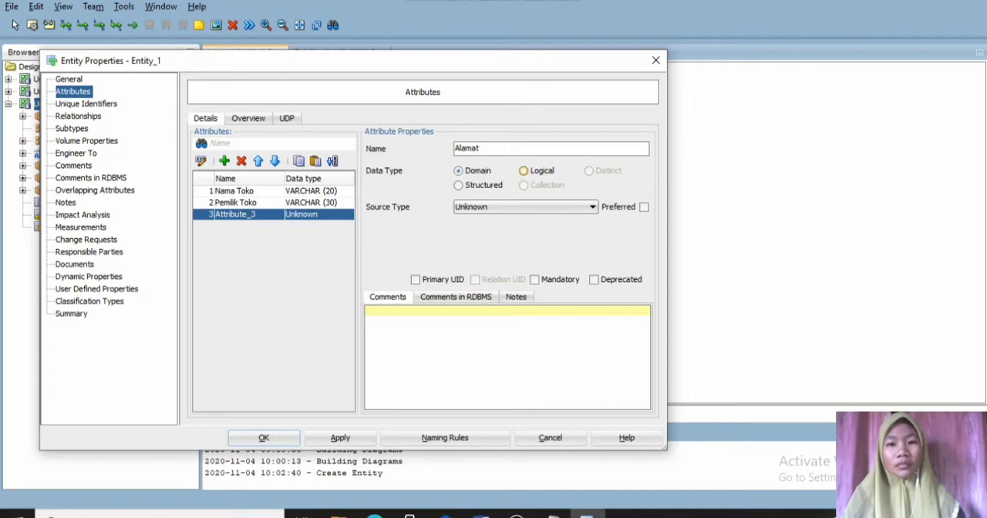
pyautogui.write(' Toko')
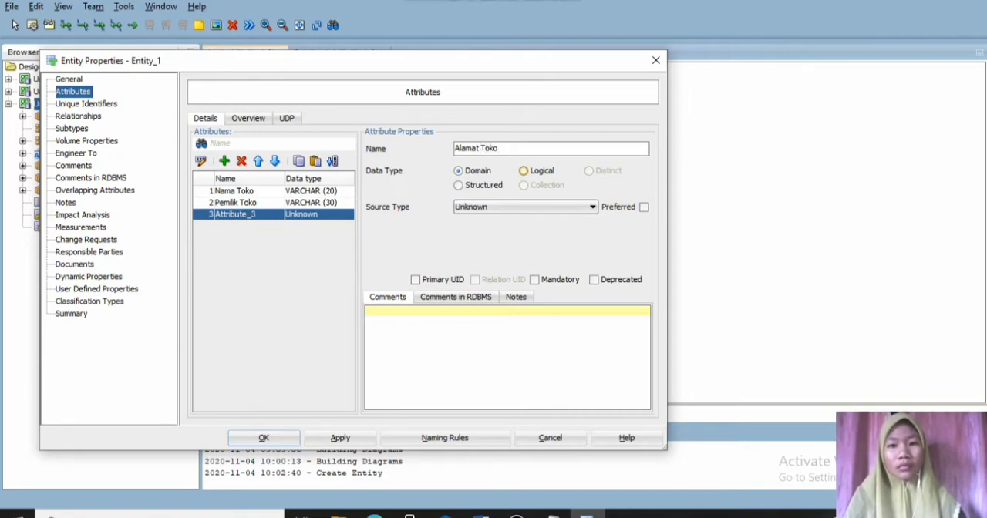
# - Give the Alamat Toko attribute the logical type VARCHAR with size MAX and make it mandatory
pyautogui.click(524, 170)
pyautogui.click(592, 207)
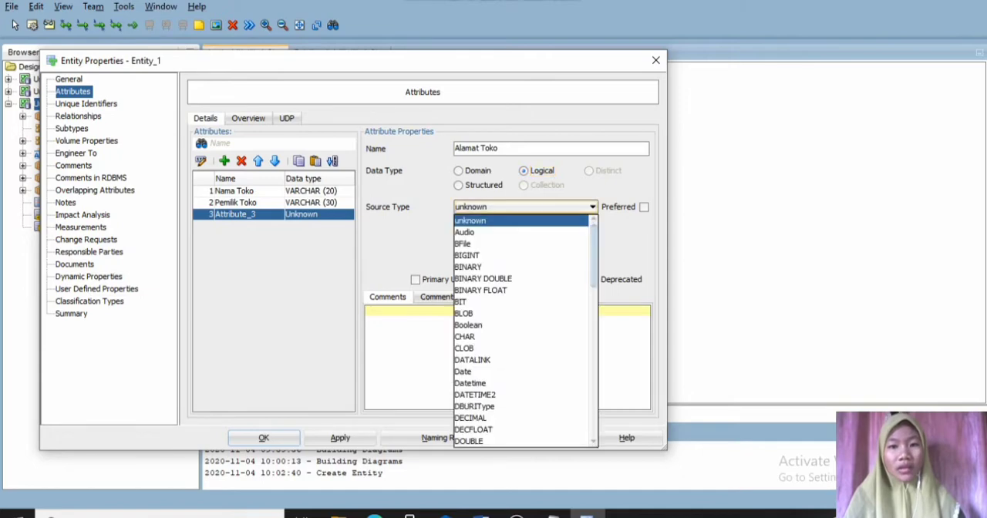
pyautogui.press('v')
pyautogui.press('Down')
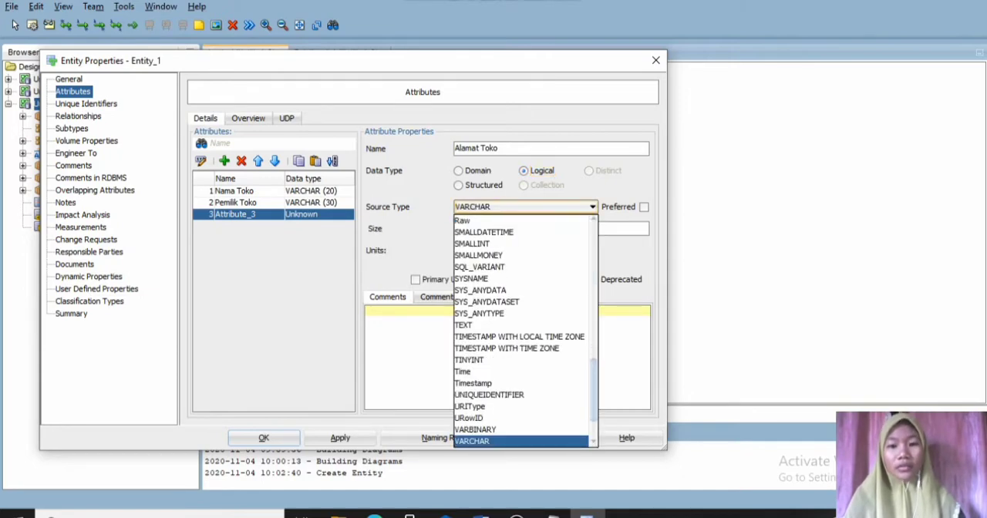
pyautogui.press('Return')
pyautogui.click(550, 229)
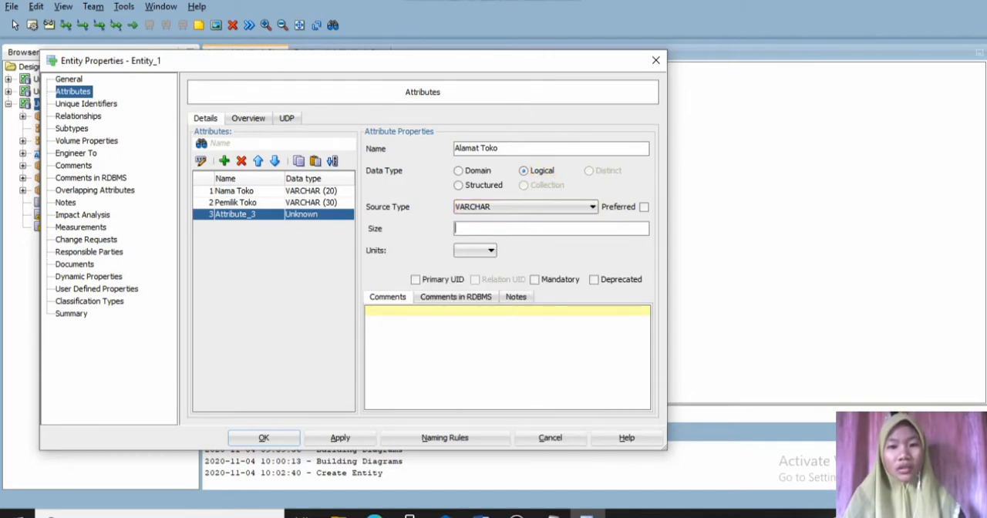
pyautogui.write('MAX')
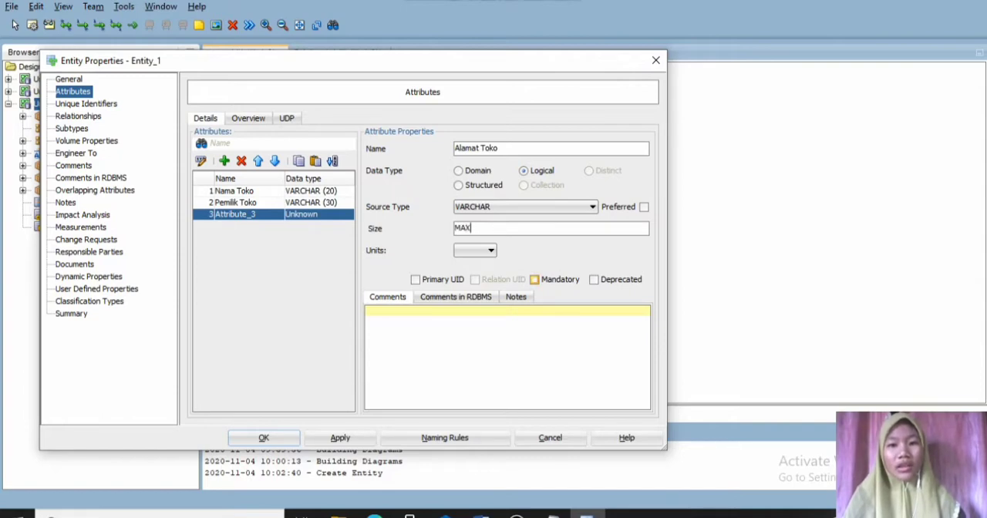
pyautogui.click(534, 279)
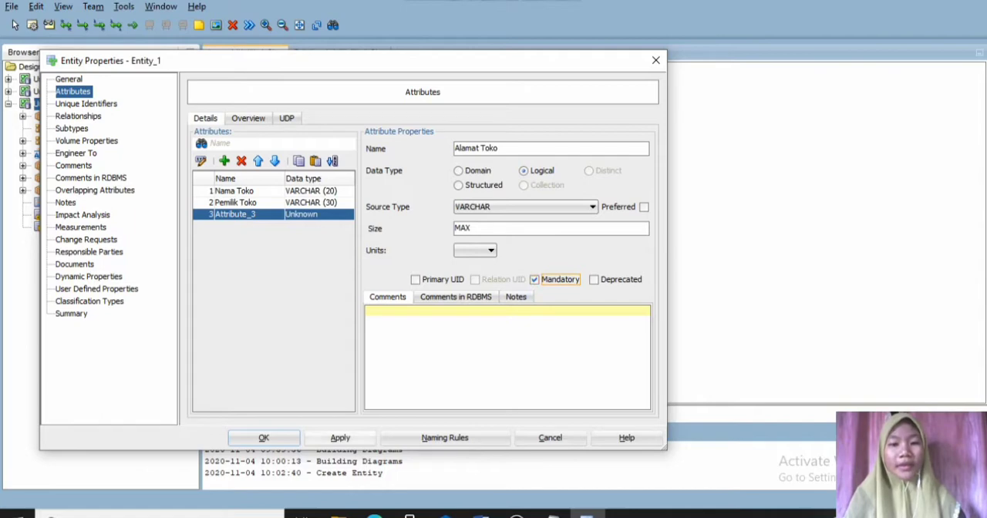
pyautogui.click(340, 438)
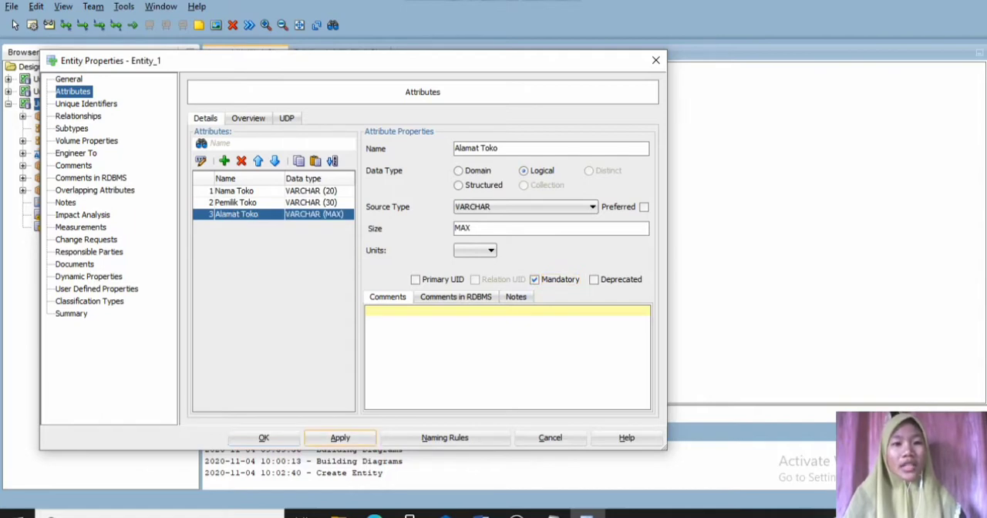
# - Add a fourth attribute named "No.Hp" to the TOKO entity
pyautogui.click(224, 160)
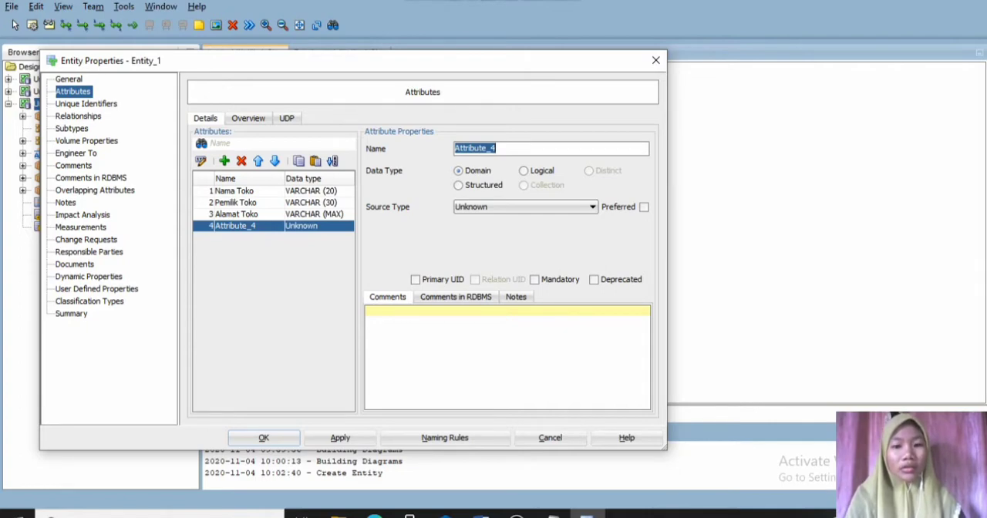
pyautogui.write('No.')
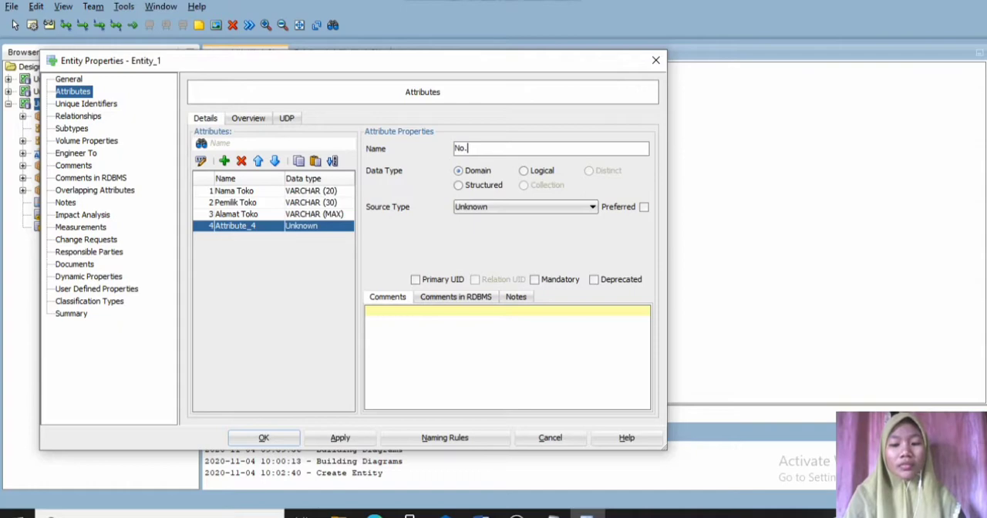
pyautogui.write('Hp')
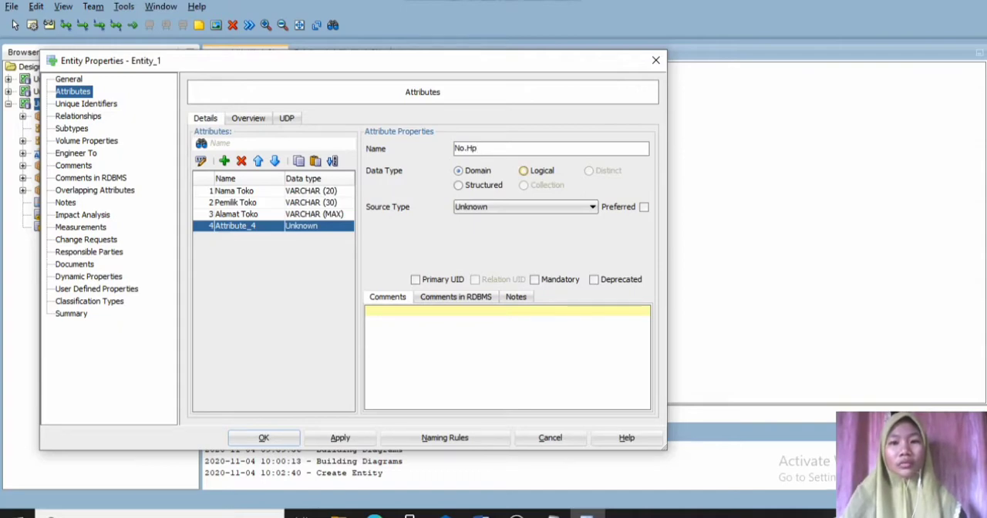
# - Give the No.Hp attribute the logical type VARCHAR with size 12, make it mandatory, and save the TOKO entity
pyautogui.click(524, 171)
pyautogui.click(592, 207)
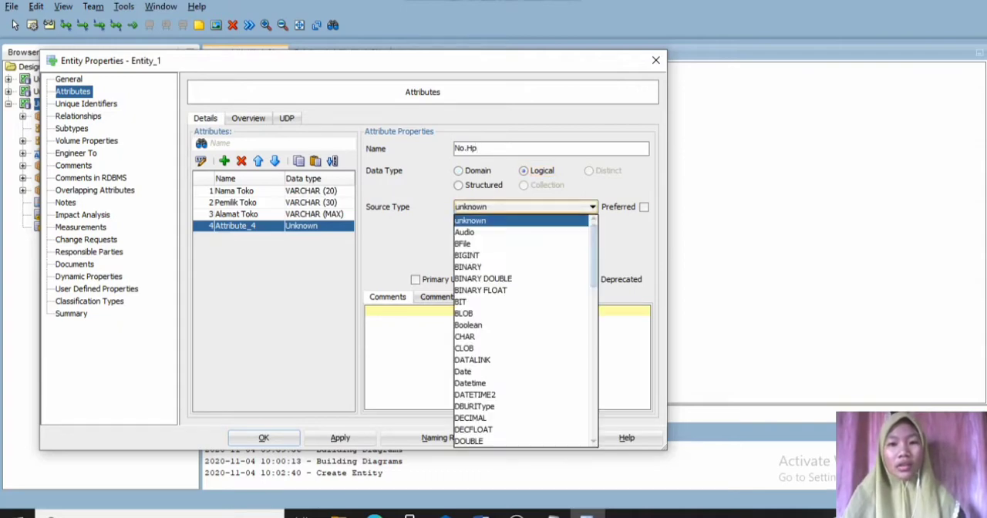
pyautogui.press('v')
pyautogui.press('v')
pyautogui.press('Return')
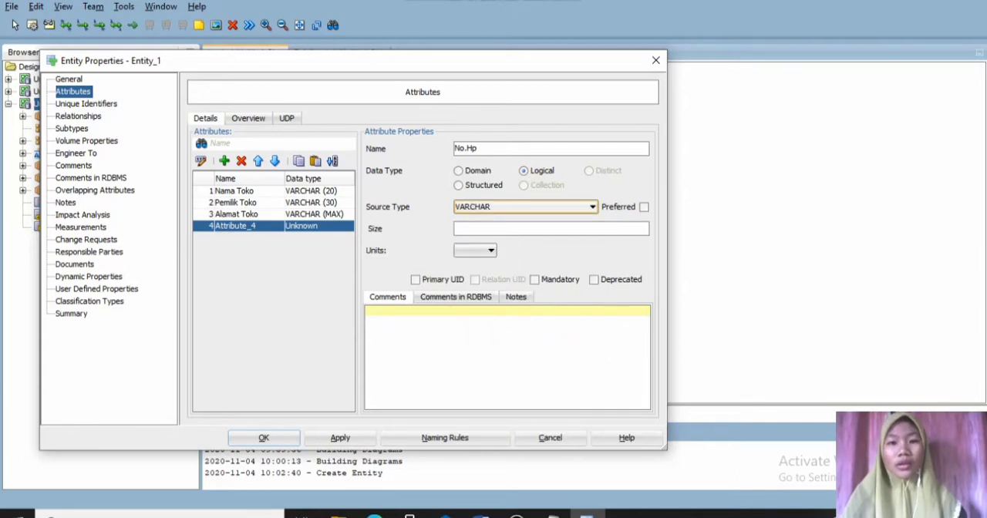
pyautogui.click(501, 229)
pyautogui.write('12')
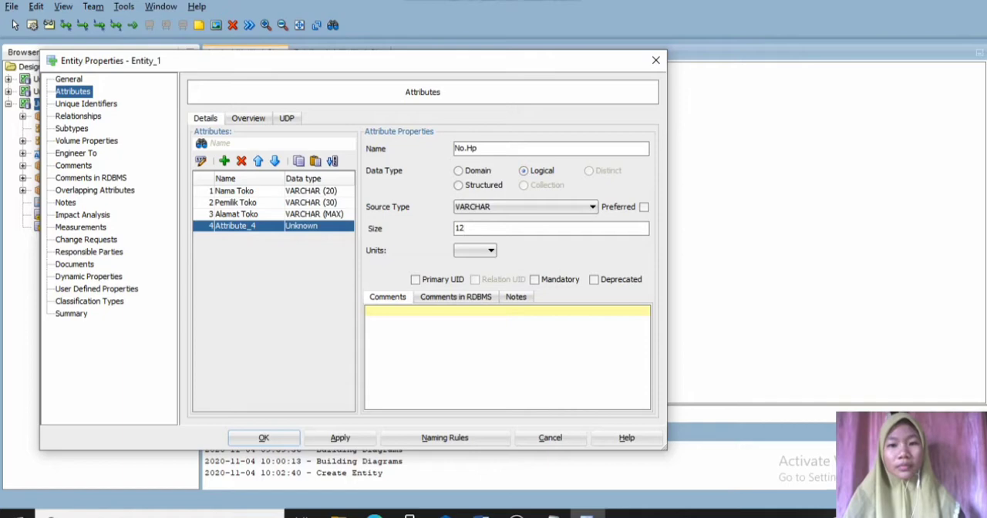
pyautogui.click(535, 280)
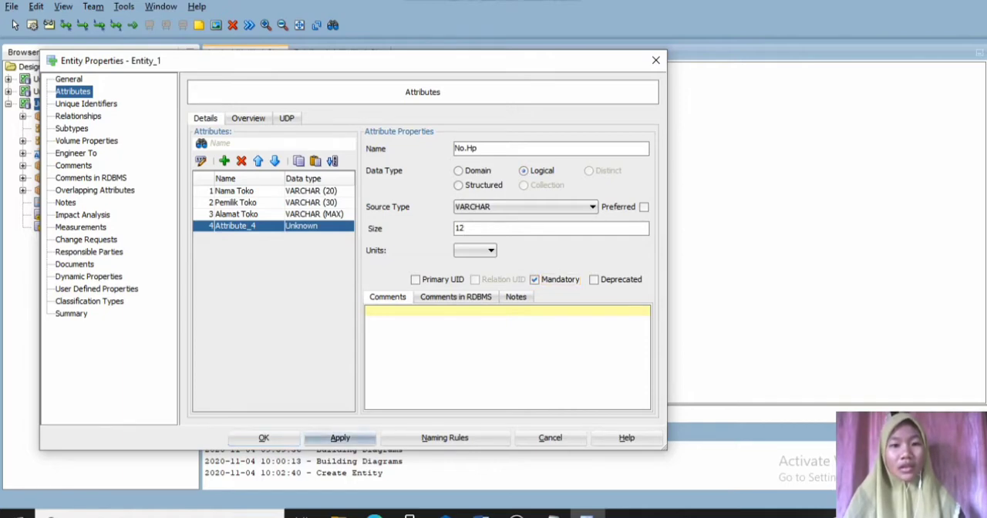
pyautogui.click(340, 437)
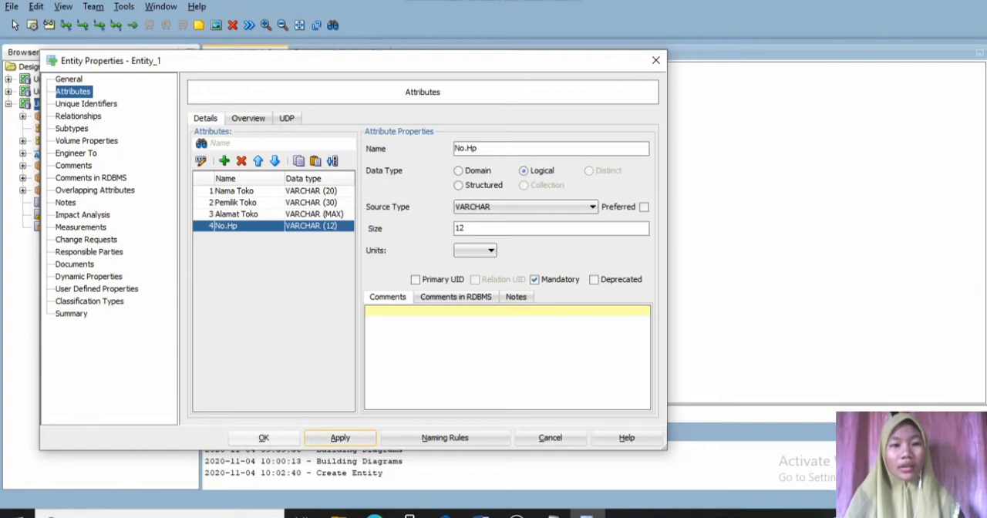
pyautogui.click(263, 437)
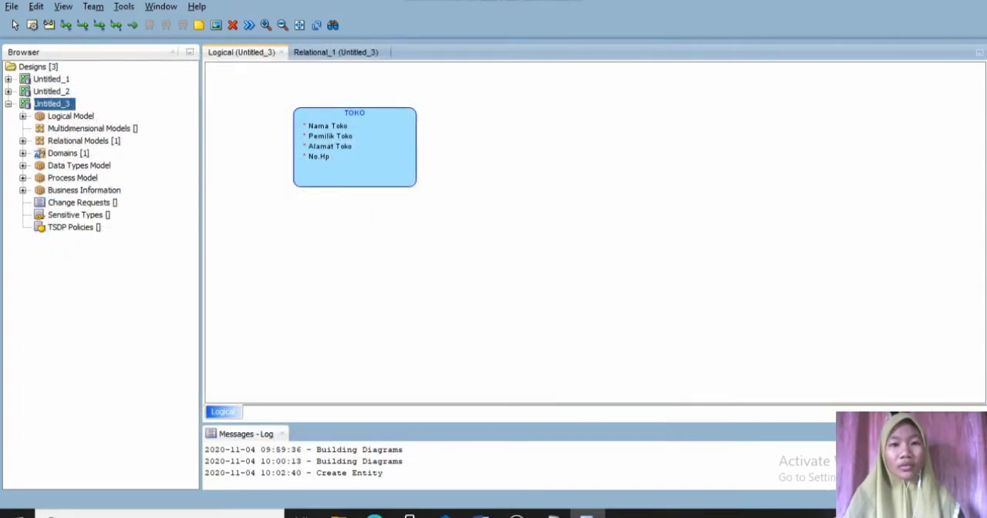
# - Create a second entity named "PEGAWAI" in the empty diagram area beside TOKO
pyautogui.click(597, 192)
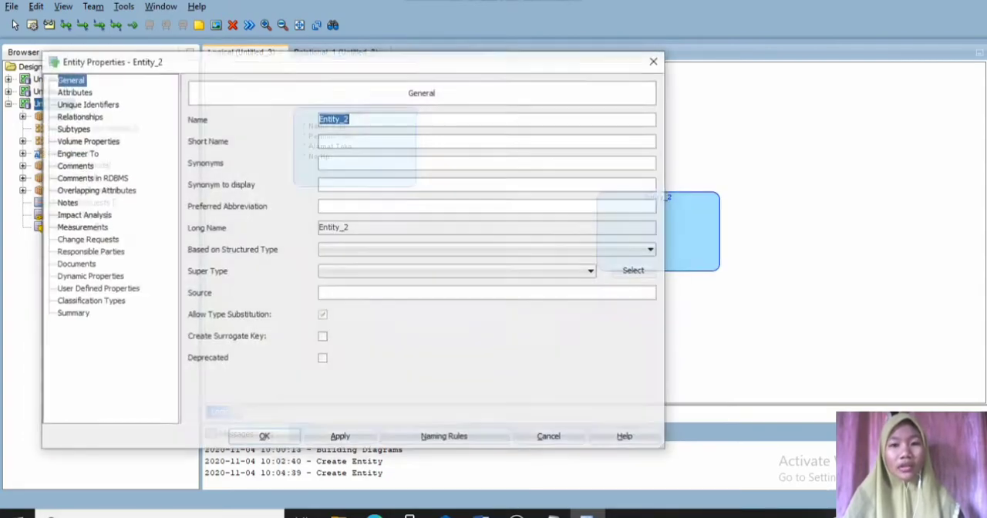
pyautogui.write('P')
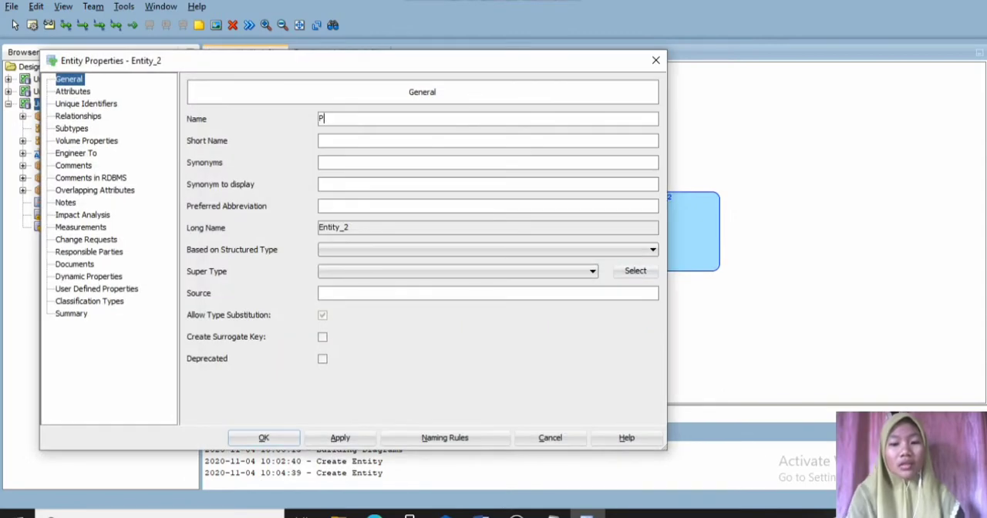
pyautogui.write('EGAWAI')
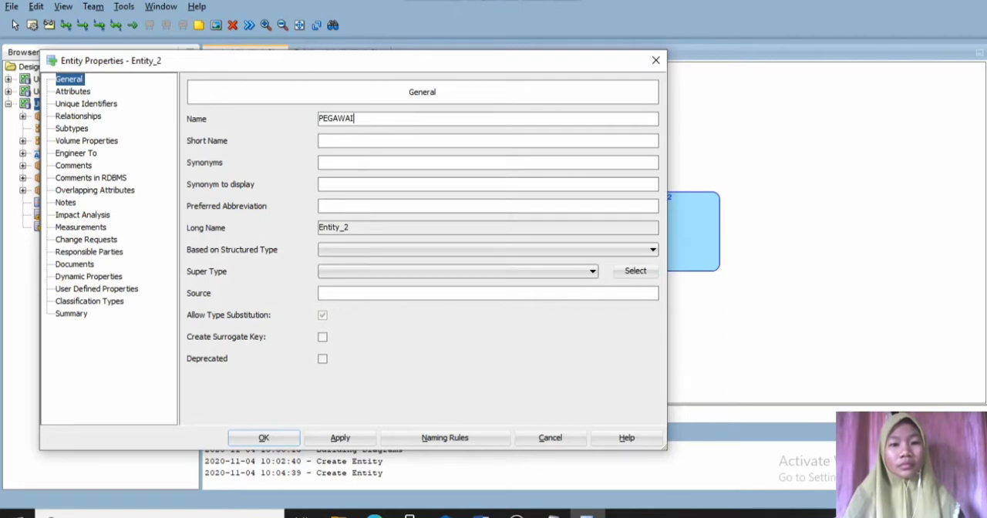
pyautogui.click(340, 437)
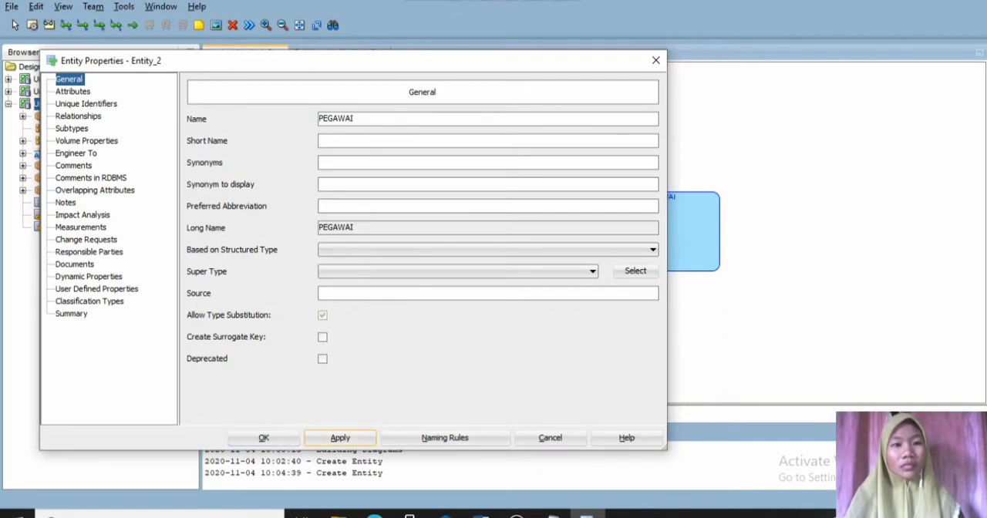
# - Add an "ID" attribute to the PEGAWAI entity with logical type VARCHAR, size 10, as the Primary UID
pyautogui.click(73, 92)
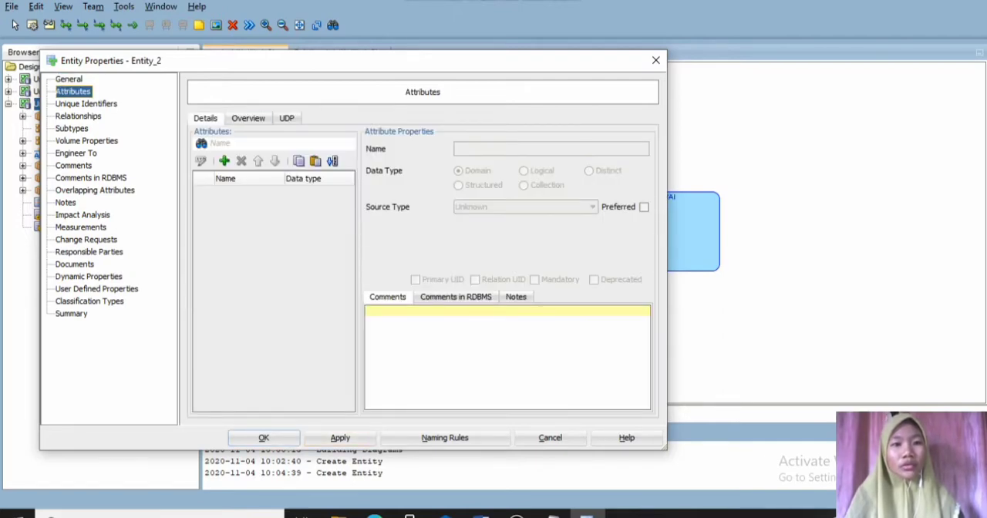
pyautogui.click(224, 160)
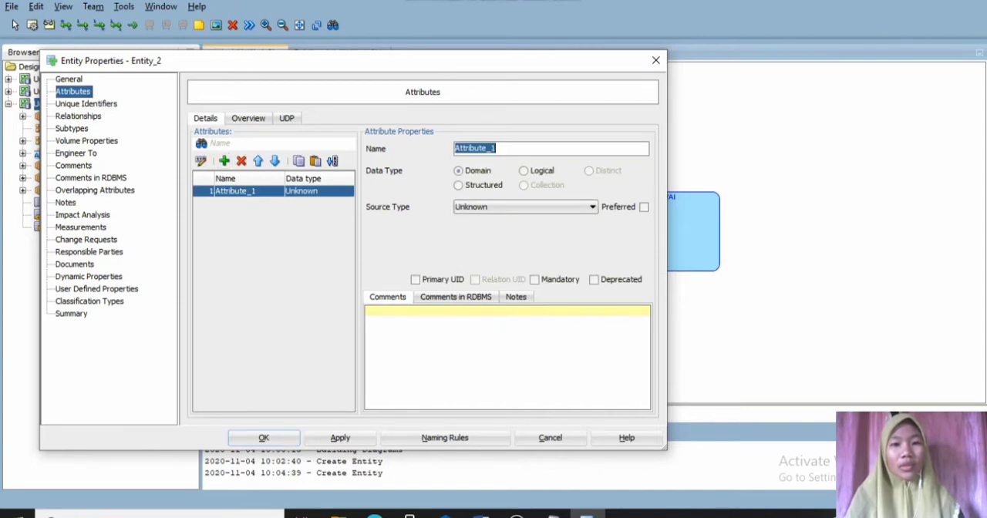
pyautogui.write('ID')
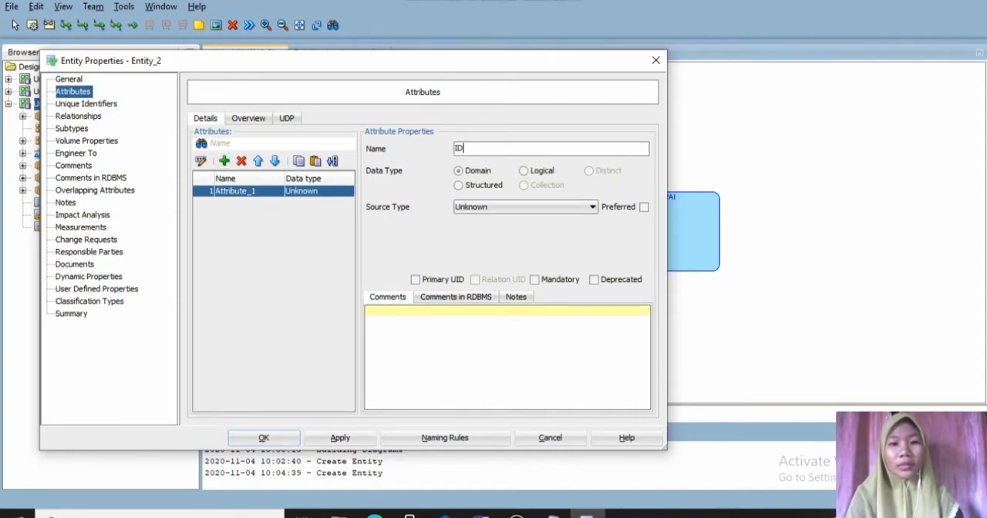
pyautogui.click(524, 171)
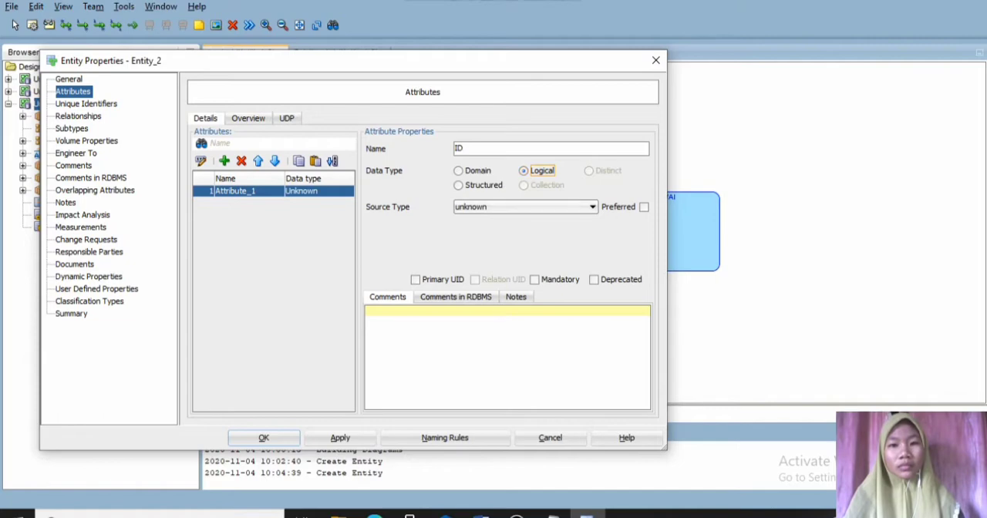
pyautogui.click(592, 207)
pyautogui.press('v')
pyautogui.press('v')
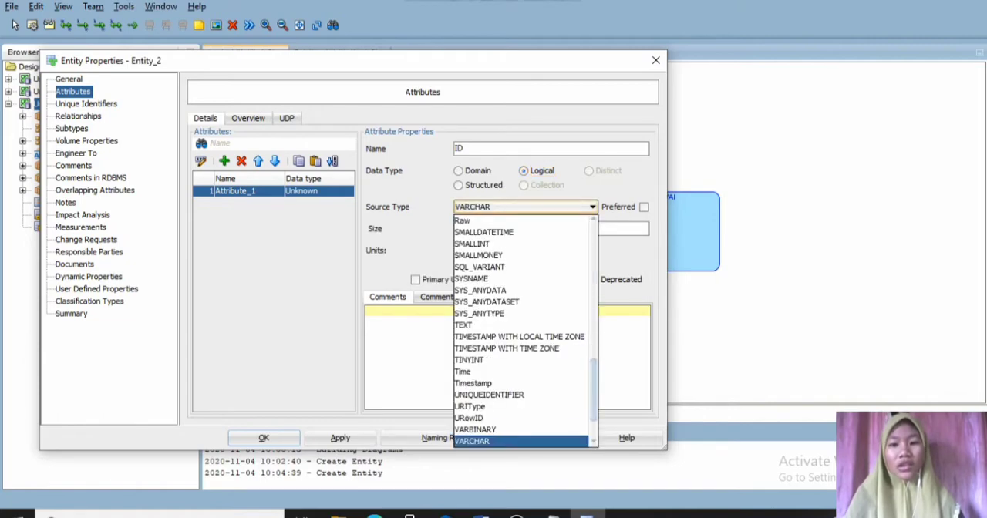
pyautogui.press('Return')
pyautogui.click(524, 229)
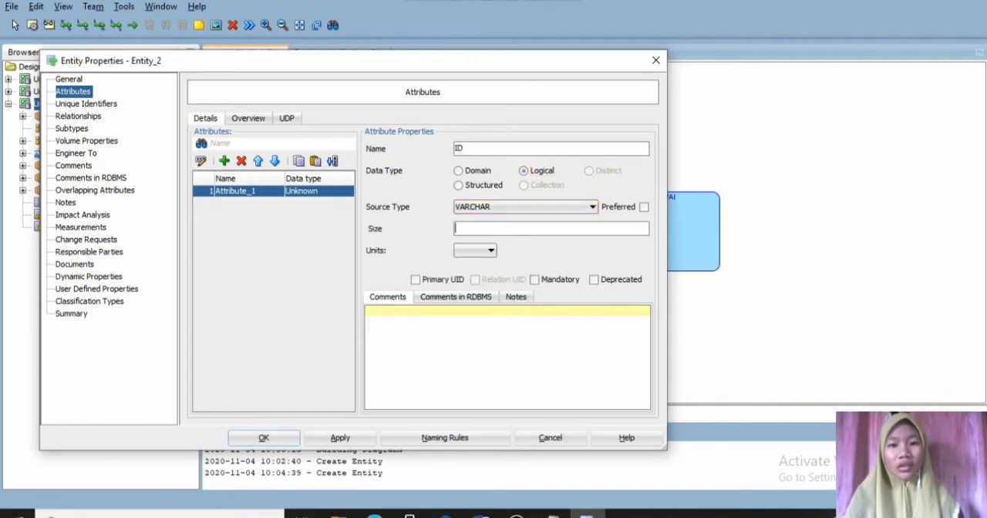
pyautogui.write('10')
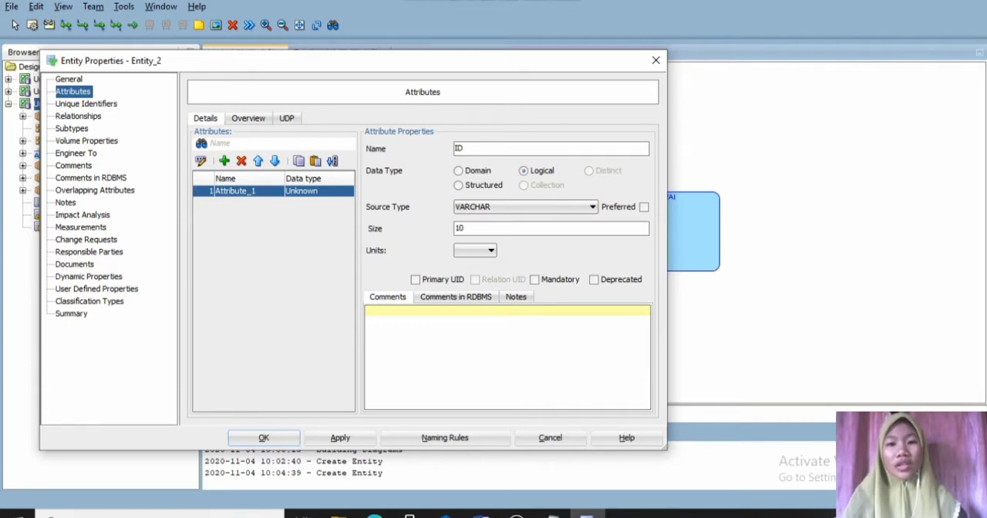
pyautogui.click(415, 279)
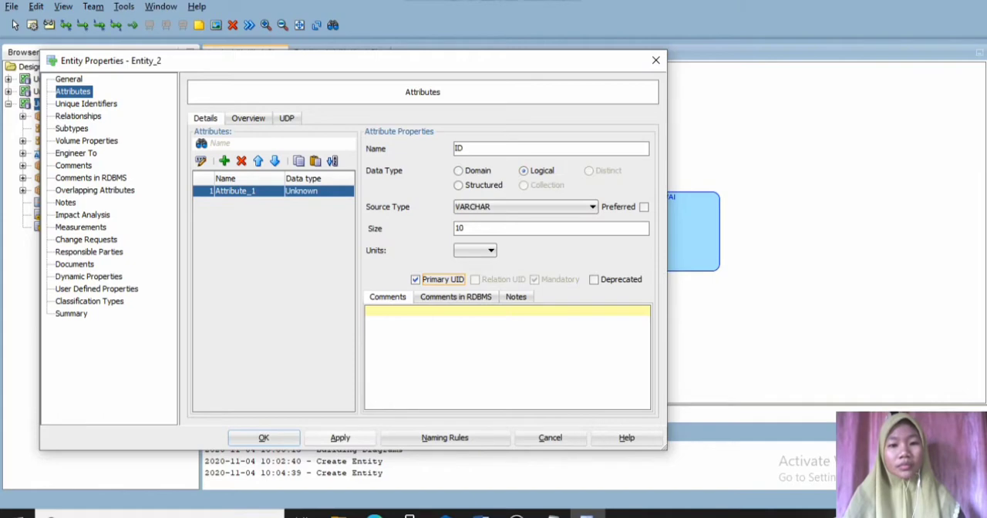
pyautogui.click(340, 437)
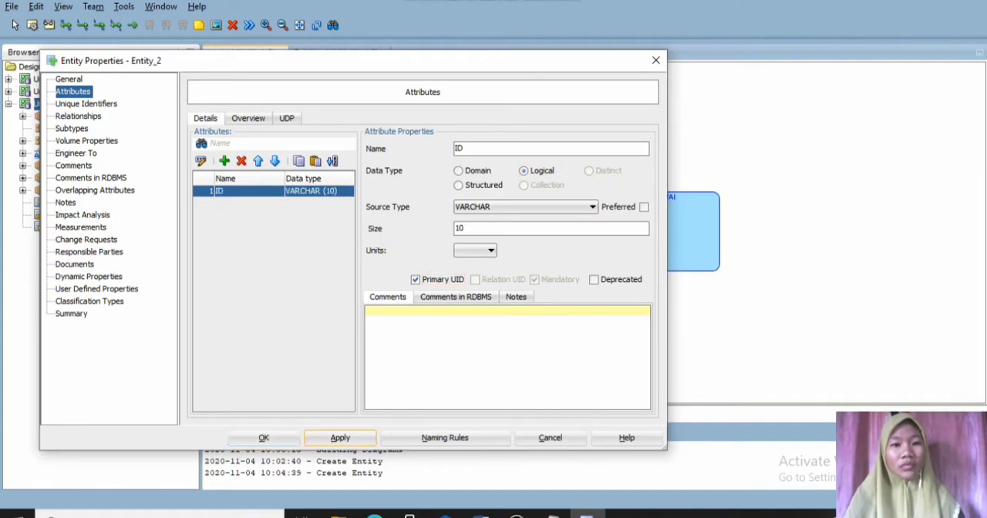
# - Add a mandatory "Nama" attribute to the PEGAWAI entity with logical type VARCHAR and size 30
pyautogui.click(223, 161)
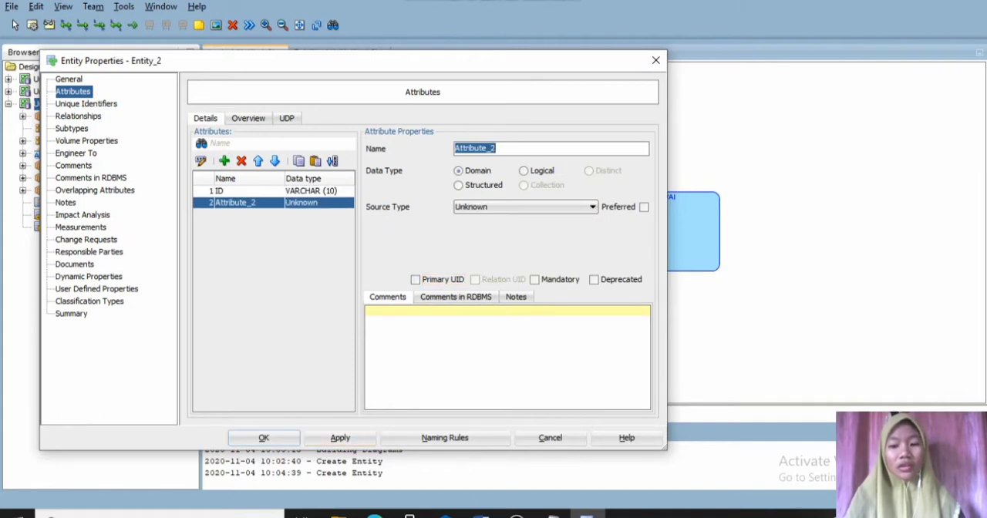
pyautogui.write('Nama')
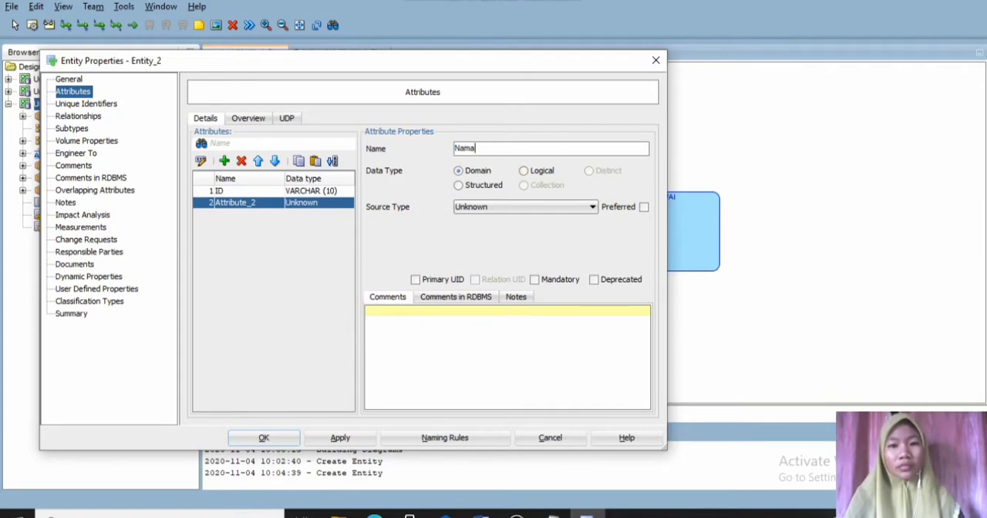
pyautogui.click(524, 171)
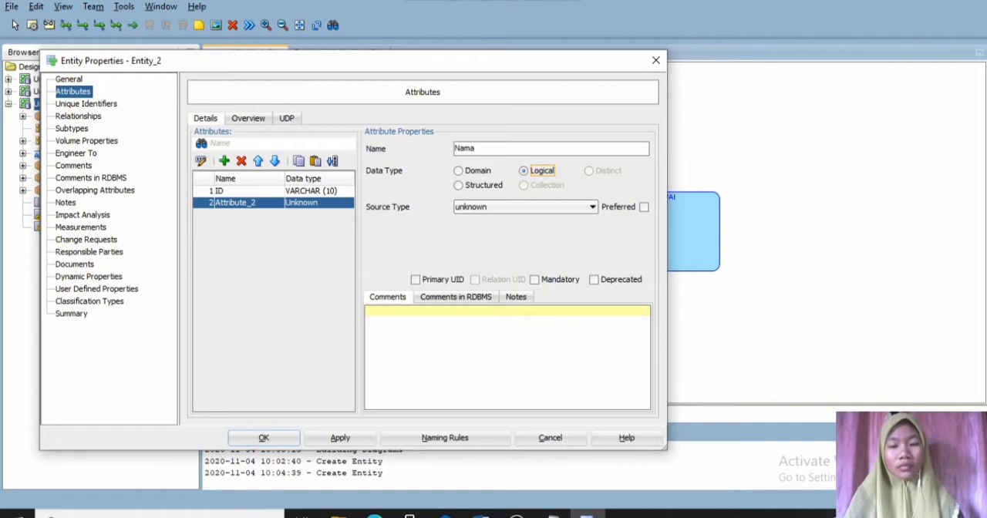
pyautogui.click(592, 206)
pyautogui.press('v')
pyautogui.press('v')
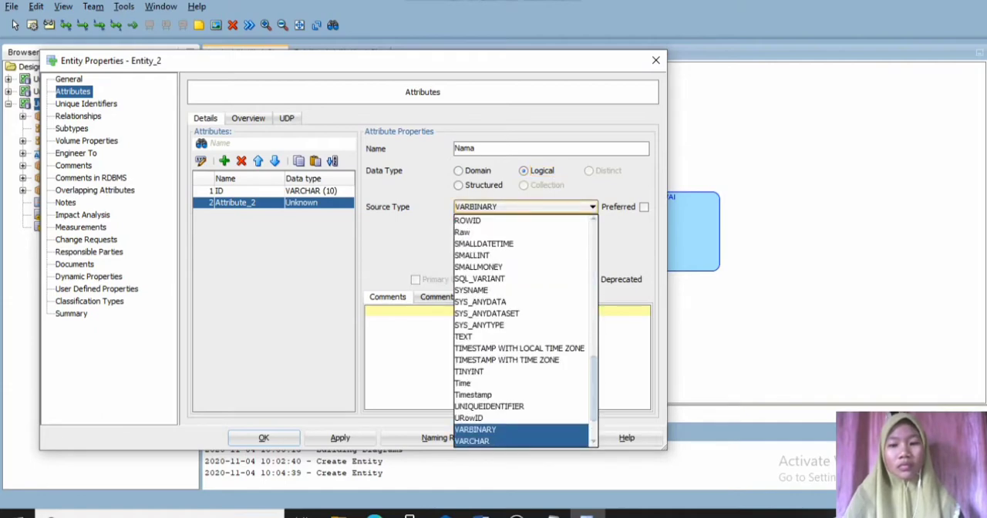
pyautogui.press('Return')
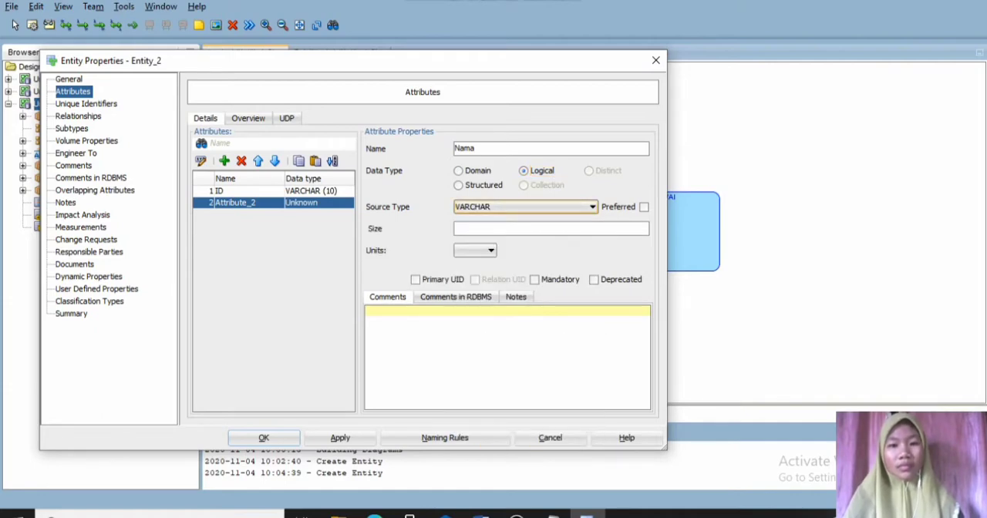
pyautogui.click(551, 229)
pyautogui.write('30')
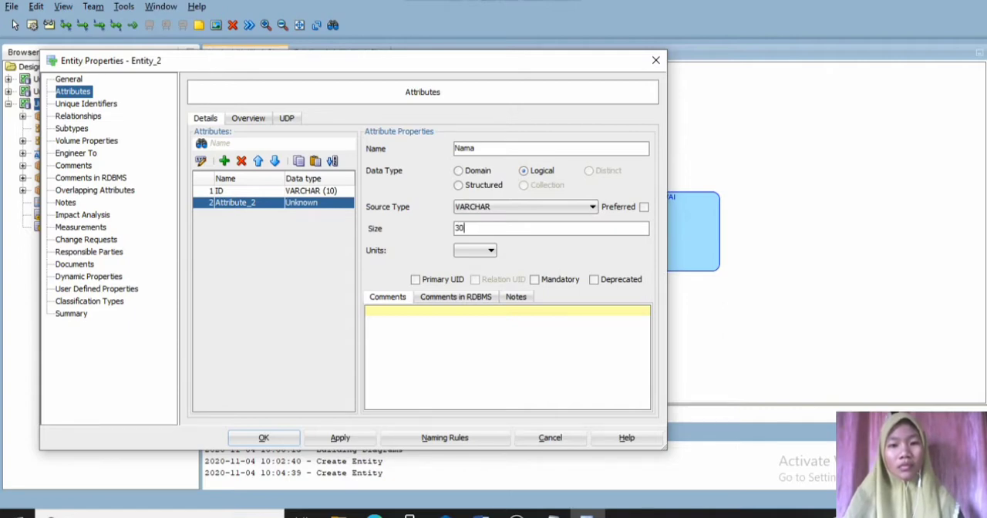
pyautogui.click(535, 280)
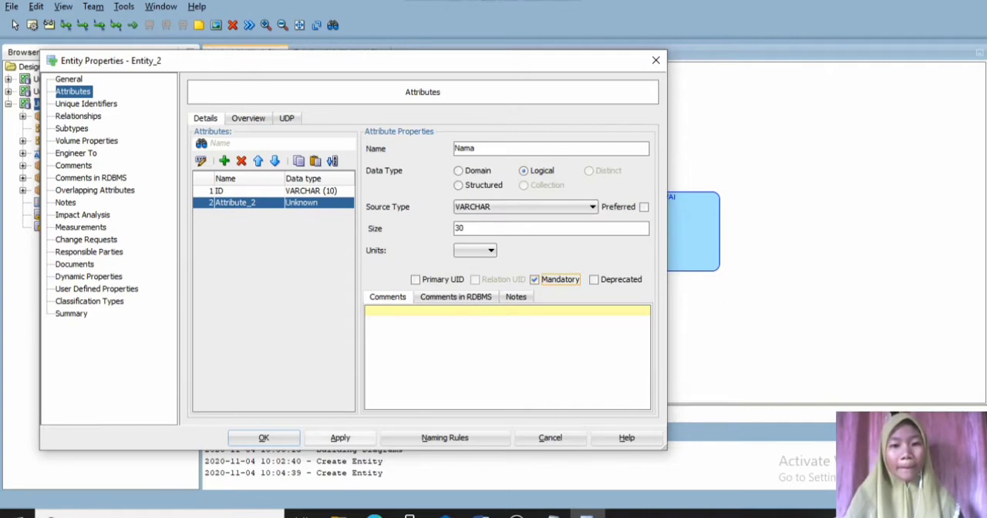
pyautogui.click(340, 437)
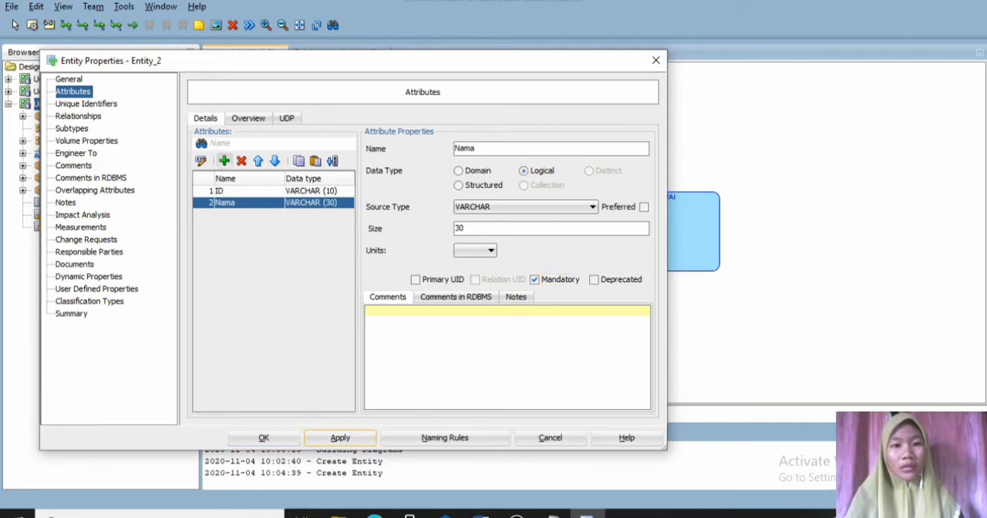
# - Add a mandatory "Tgl Lahir" attribute to the PEGAWAI entity with the logical type Date
pyautogui.click(224, 161)
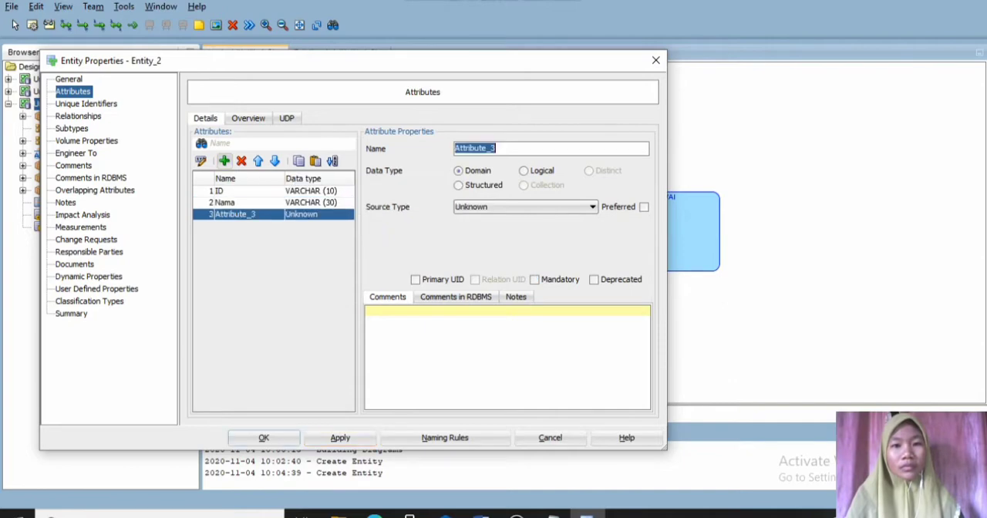
pyautogui.write('Tgl')
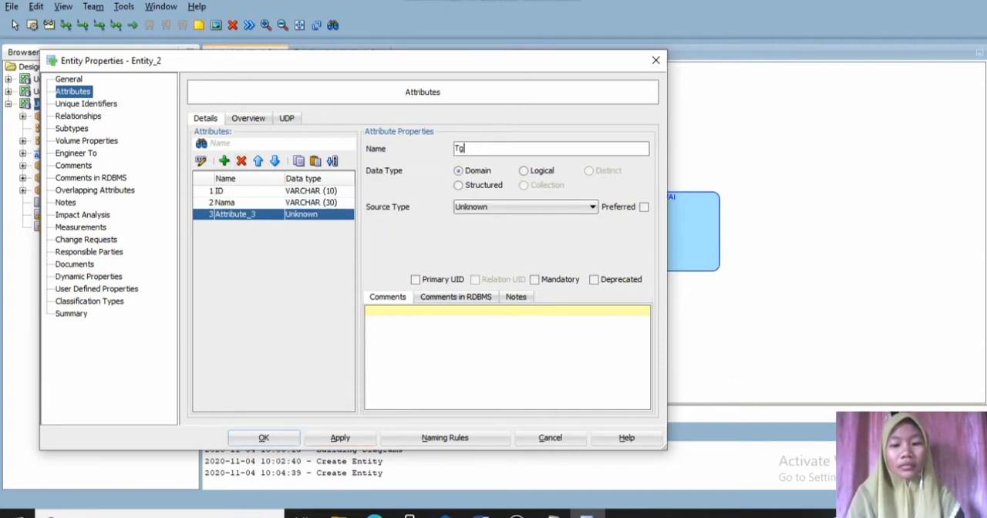
pyautogui.write(' L')
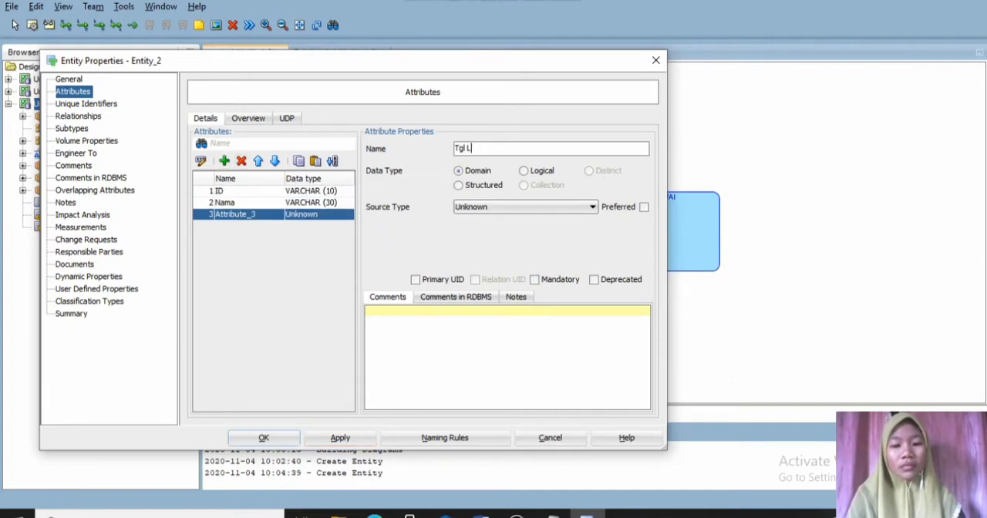
pyautogui.write('ahir')
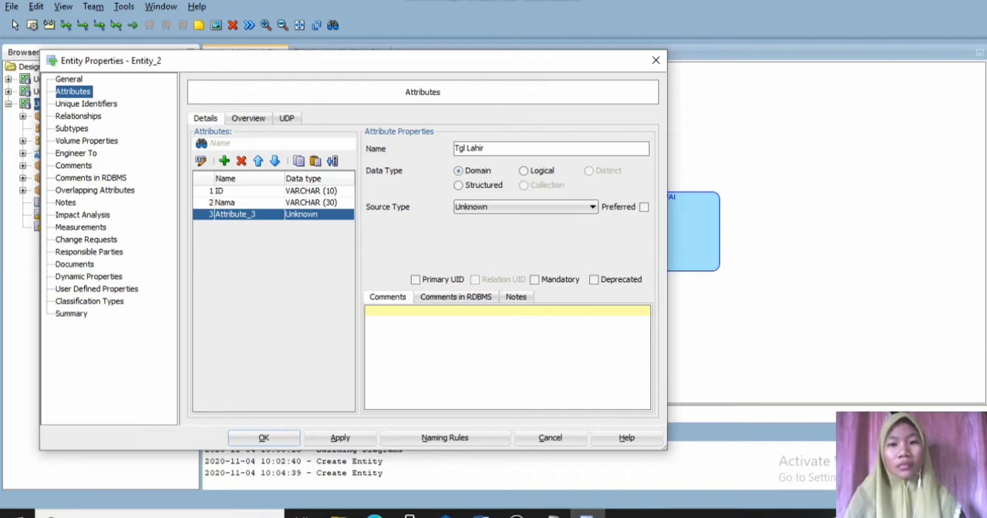
pyautogui.click(524, 171)
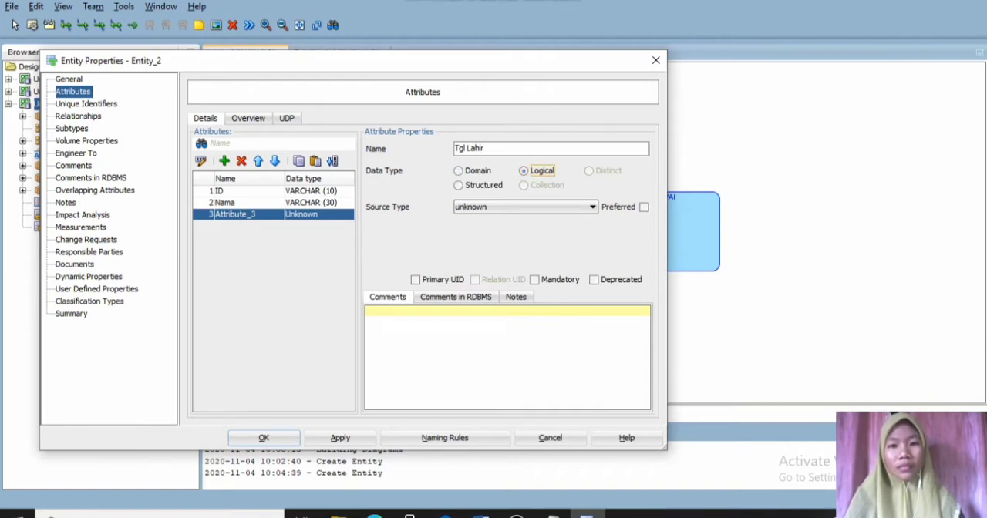
pyautogui.click(592, 208)
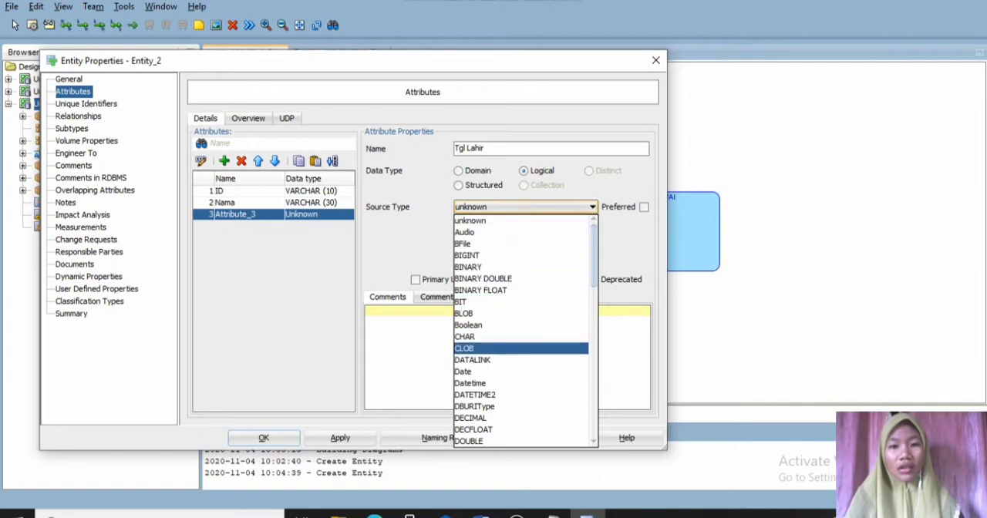
pyautogui.click(478, 371)
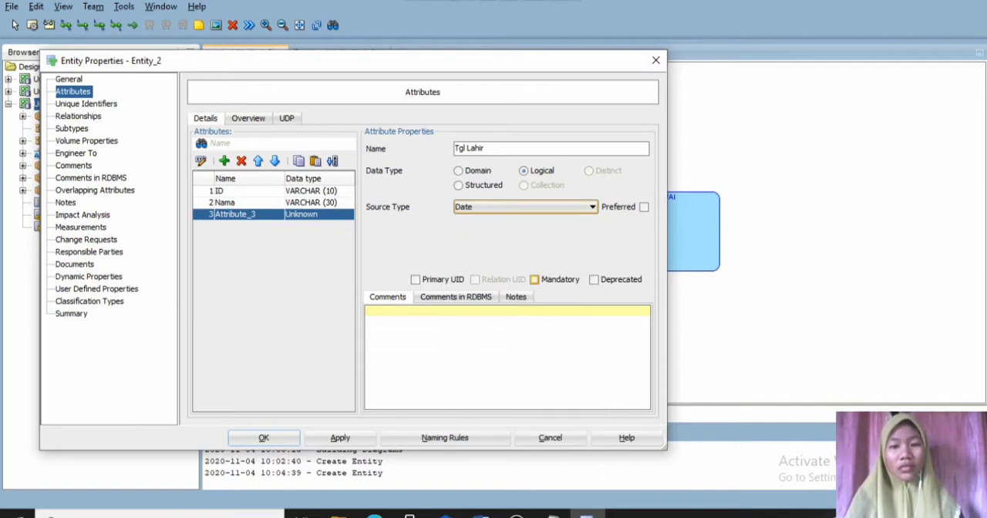
pyautogui.click(533, 279)
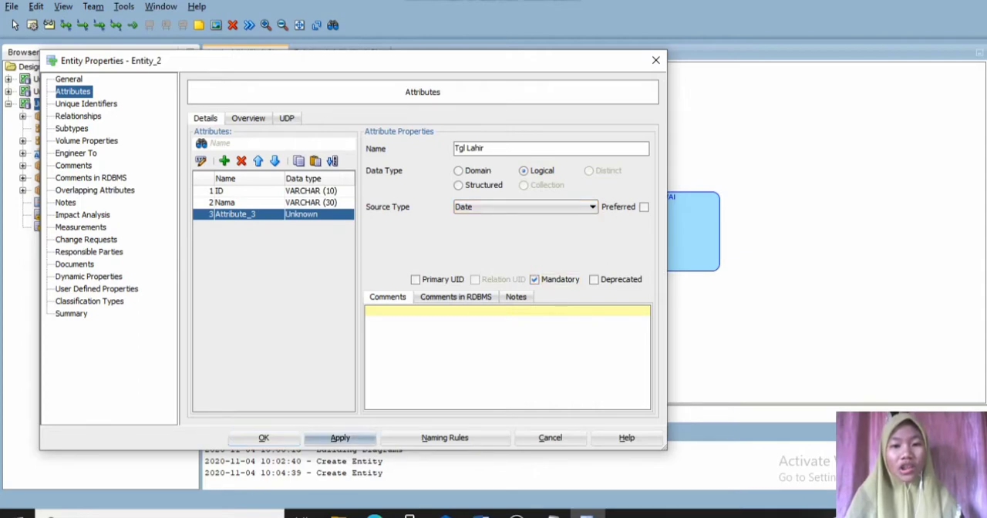
pyautogui.click(340, 437)
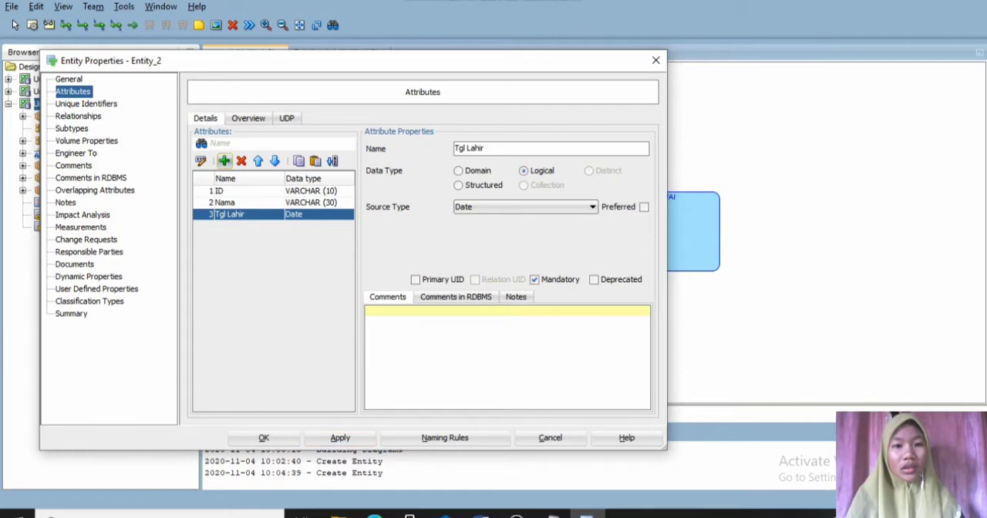
# - Add a "Usia" attribute to the PEGAWAI entity with the logical type Integer, leaving it non-mandatory
pyautogui.click(223, 161)
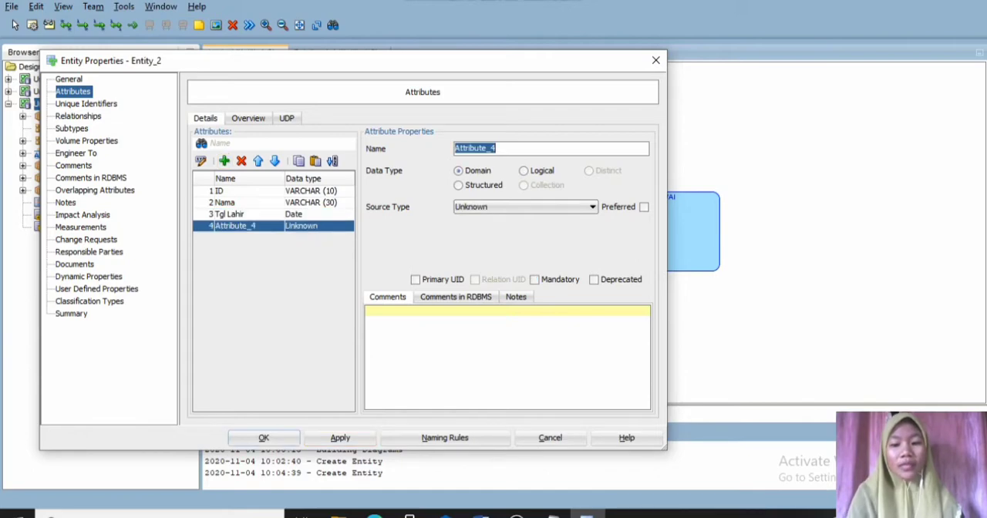
pyautogui.write('Usia')
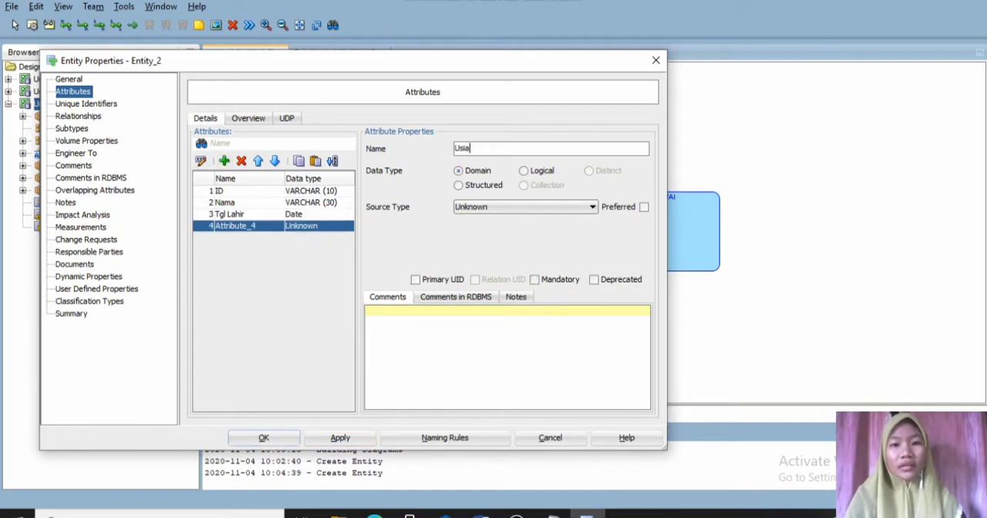
pyautogui.click(523, 171)
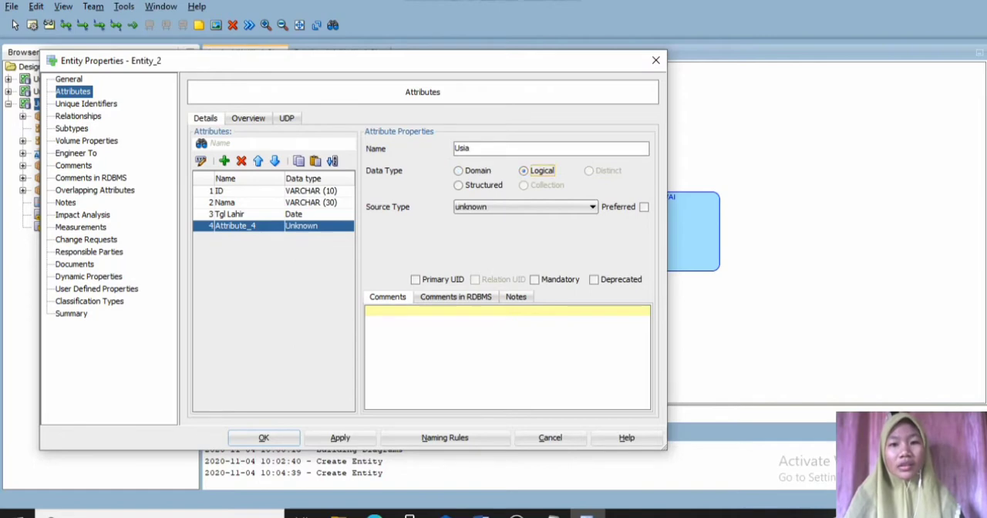
pyautogui.click(525, 207)
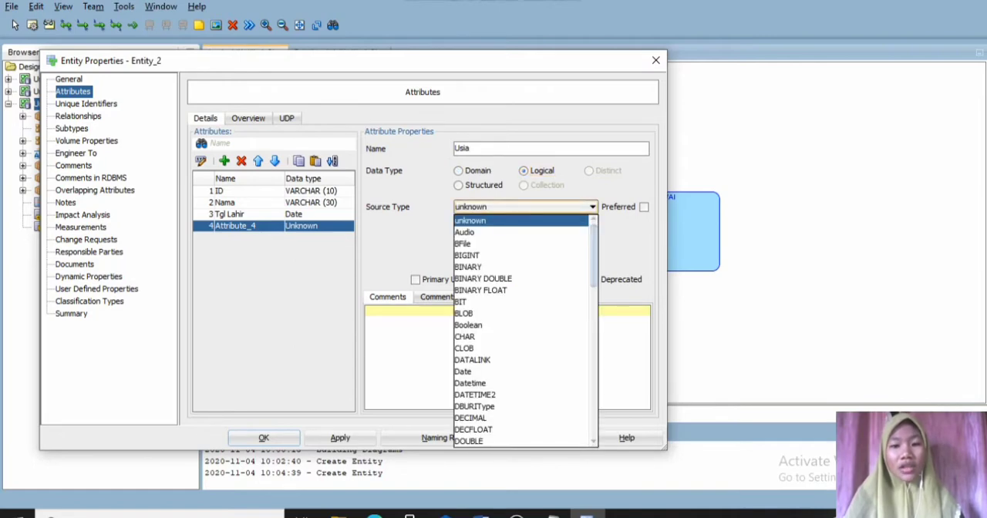
pyautogui.press('i')
pyautogui.press('i')
pyautogui.press('i')
pyautogui.press('i')
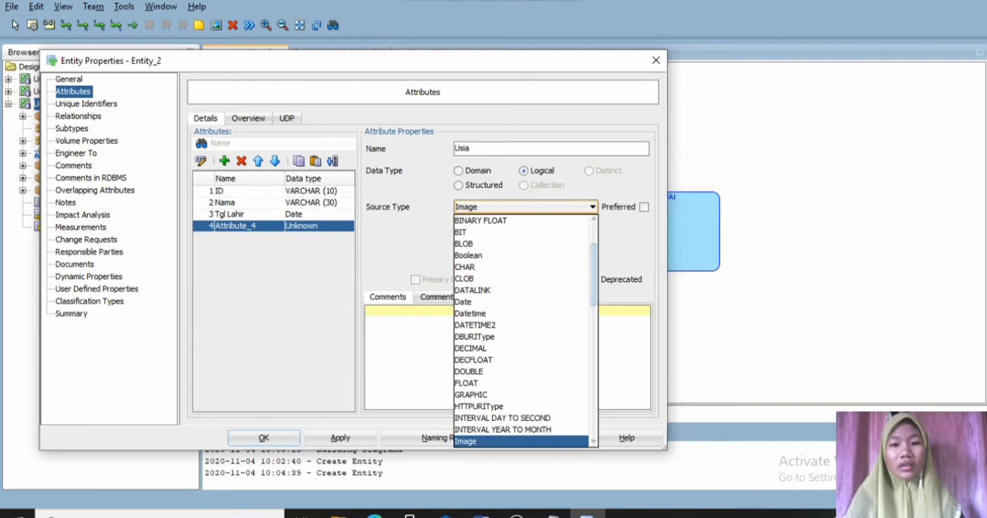
pyautogui.press('Return')
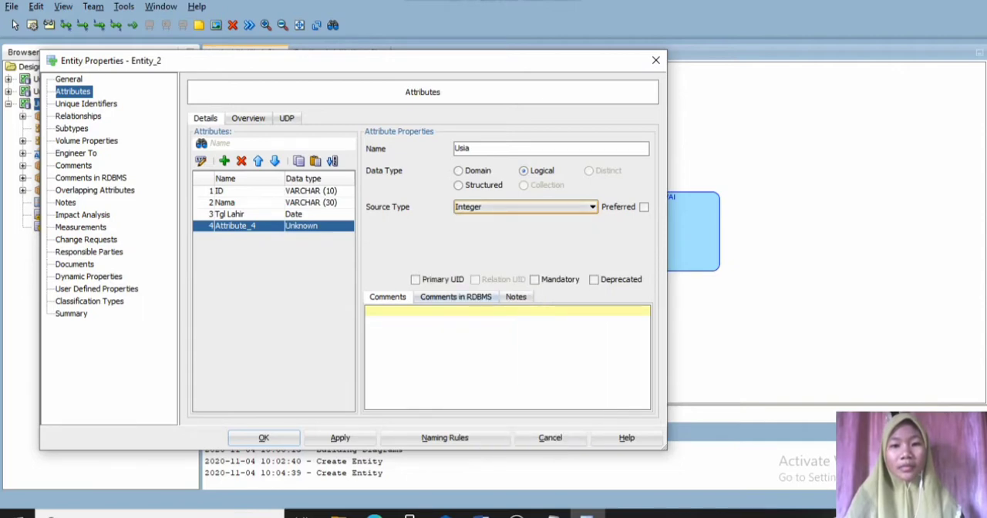
pyautogui.click(340, 438)
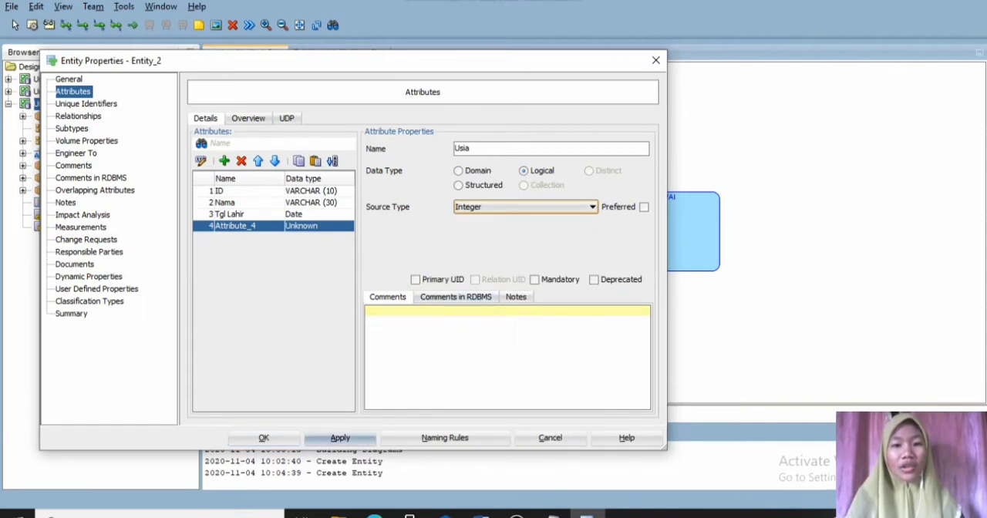
# - Add a mandatory "Alamat" attribute to the PEGAWAI entity with logical type VARCHAR and size MAX
pyautogui.click(224, 160)
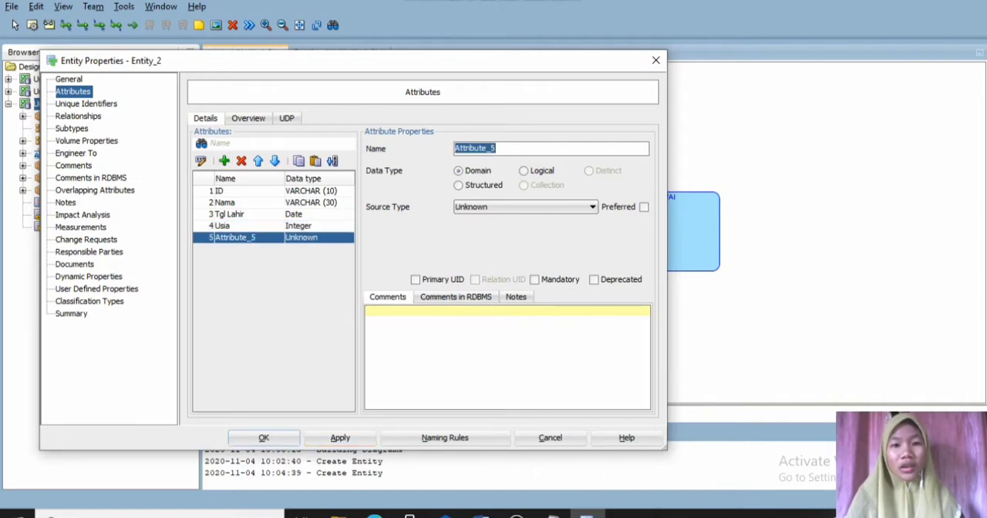
pyautogui.write('Alamat')
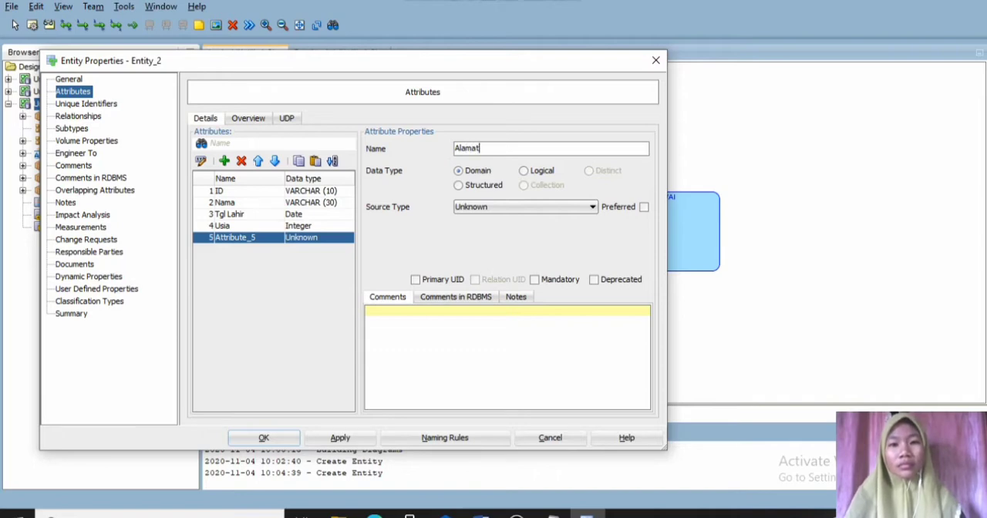
pyautogui.click(525, 171)
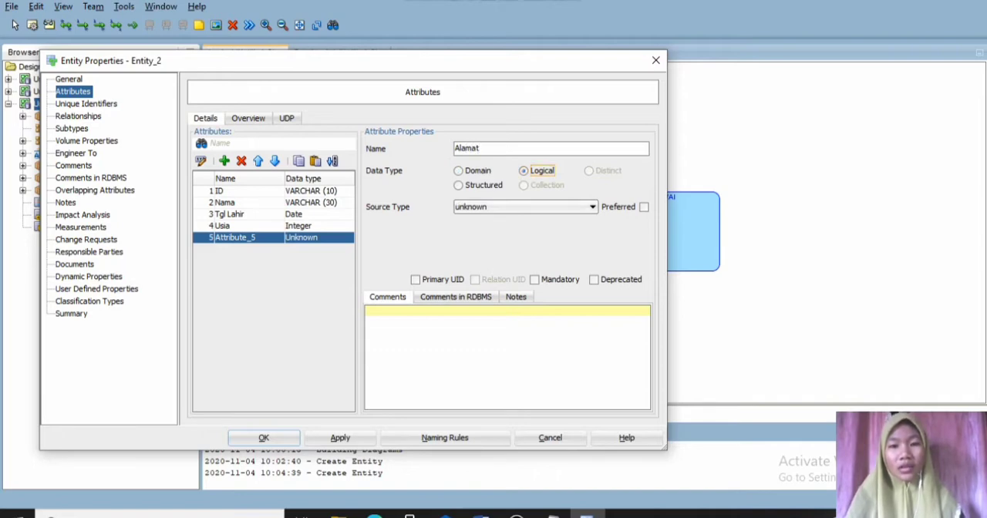
pyautogui.click(591, 207)
pyautogui.press('v')
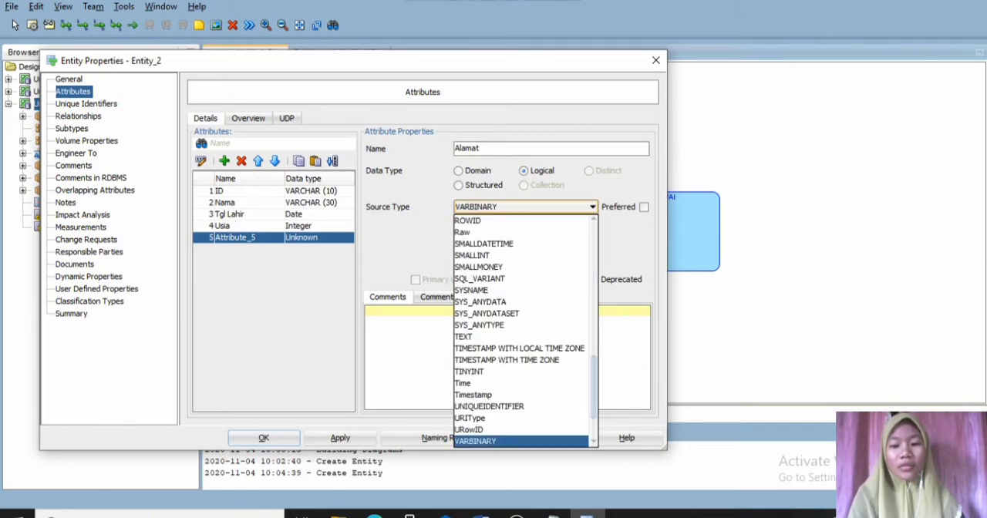
pyautogui.press('Down')
pyautogui.press('Return')
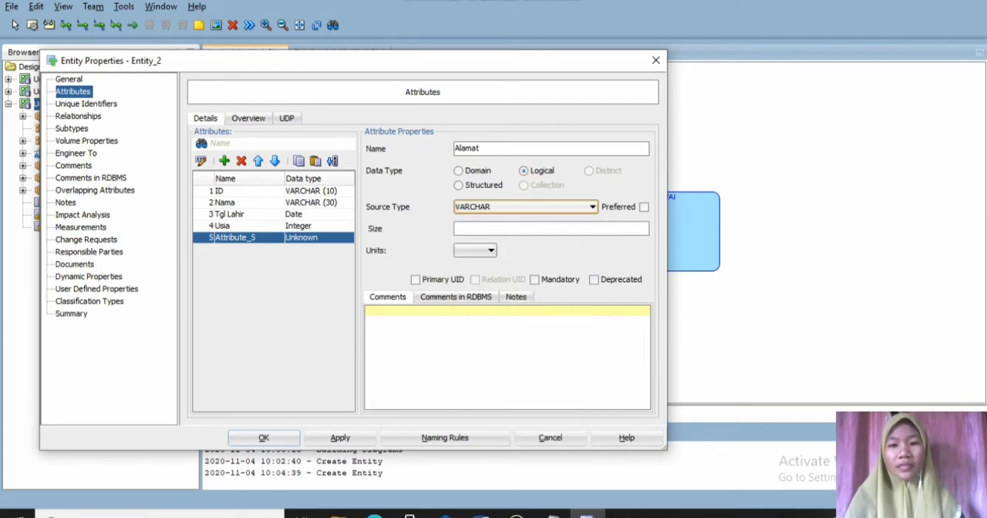
pyautogui.press('Tab')
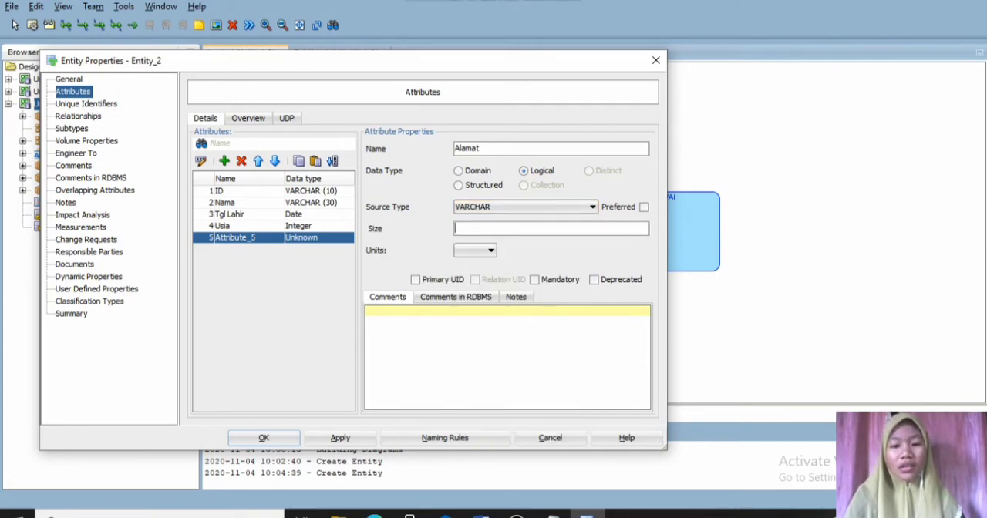
pyautogui.write('MAX')
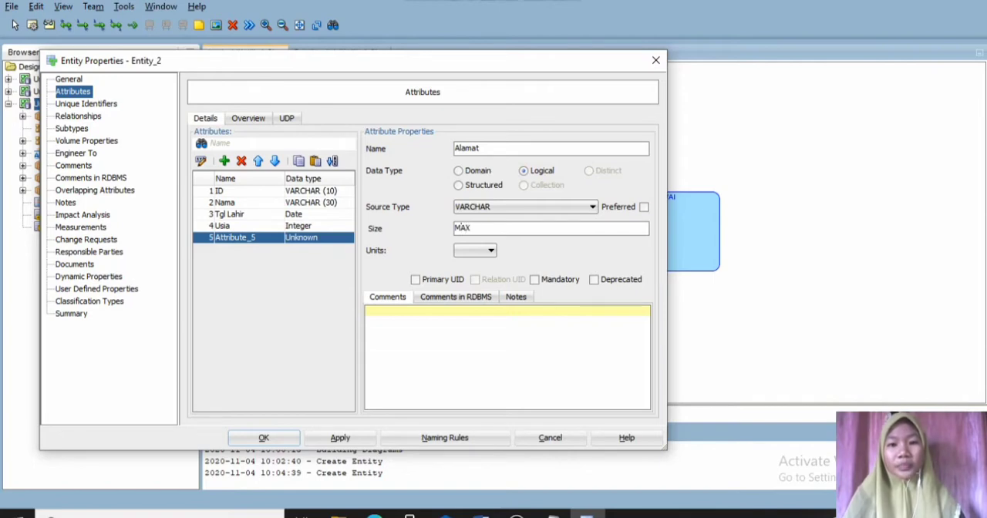
pyautogui.click(534, 279)
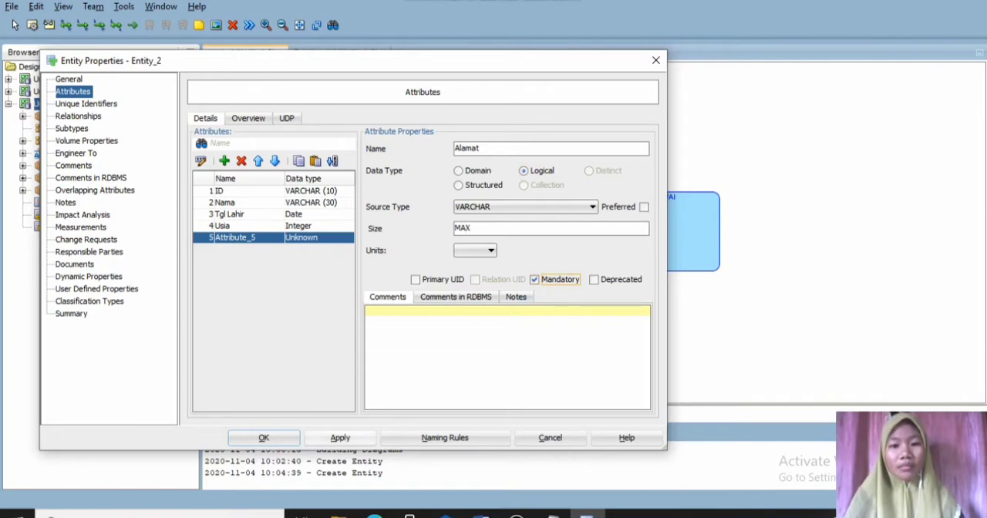
pyautogui.click(340, 438)
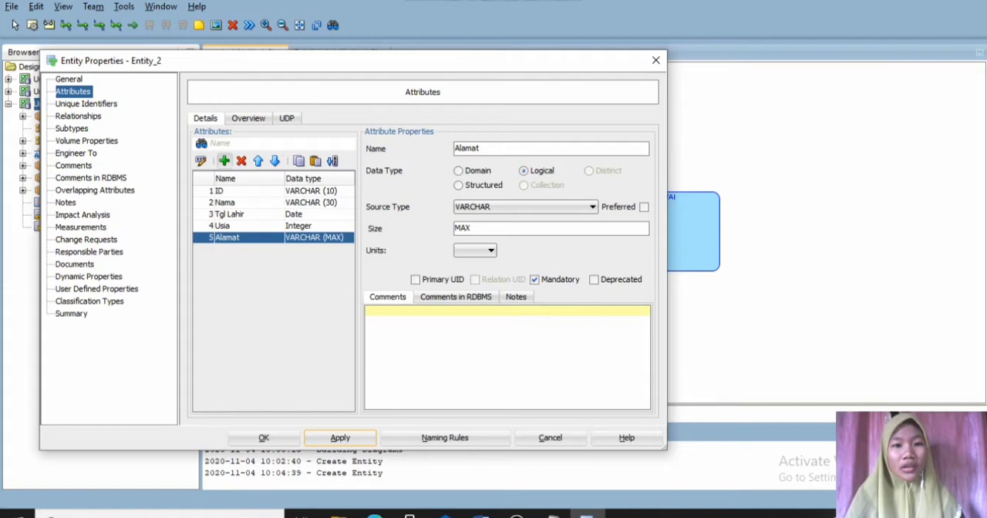
# - Add a mandatory "No.Hp" attribute to the PEGAWAI entity with logical type VARCHAR and size 12
pyautogui.click(224, 161)
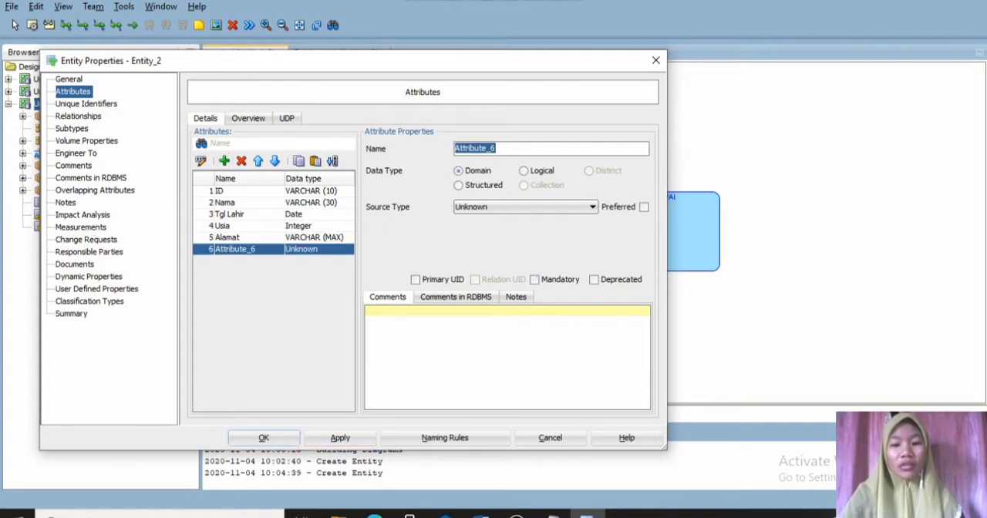
pyautogui.write('No.')
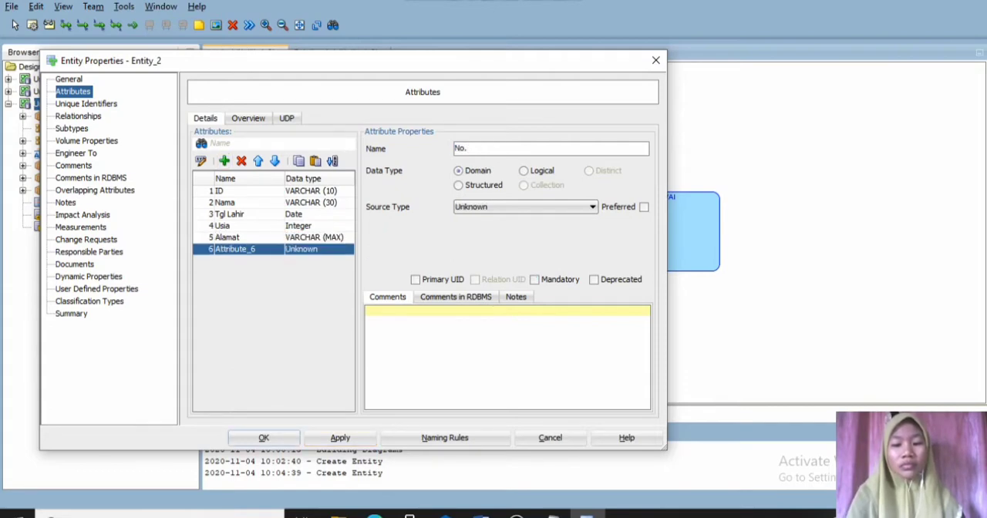
pyautogui.write('Hp')
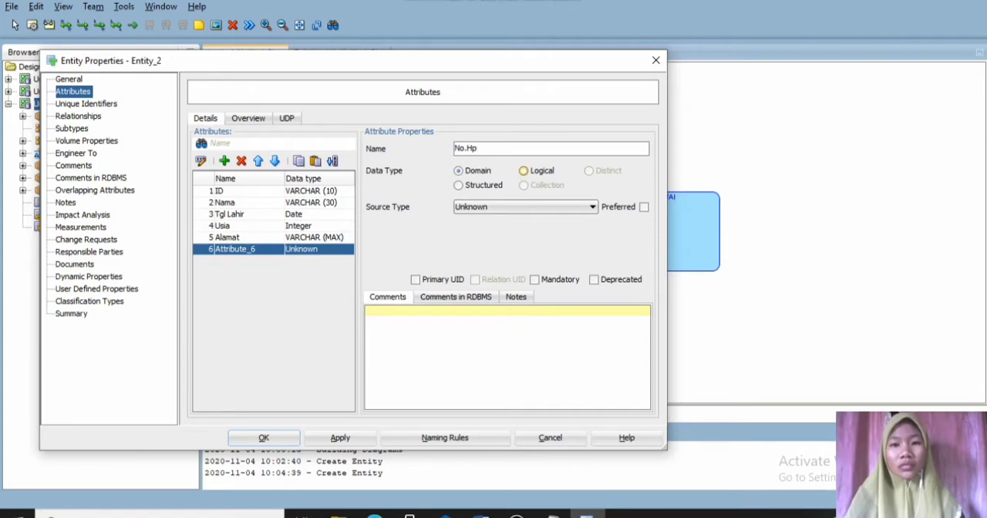
pyautogui.click(525, 171)
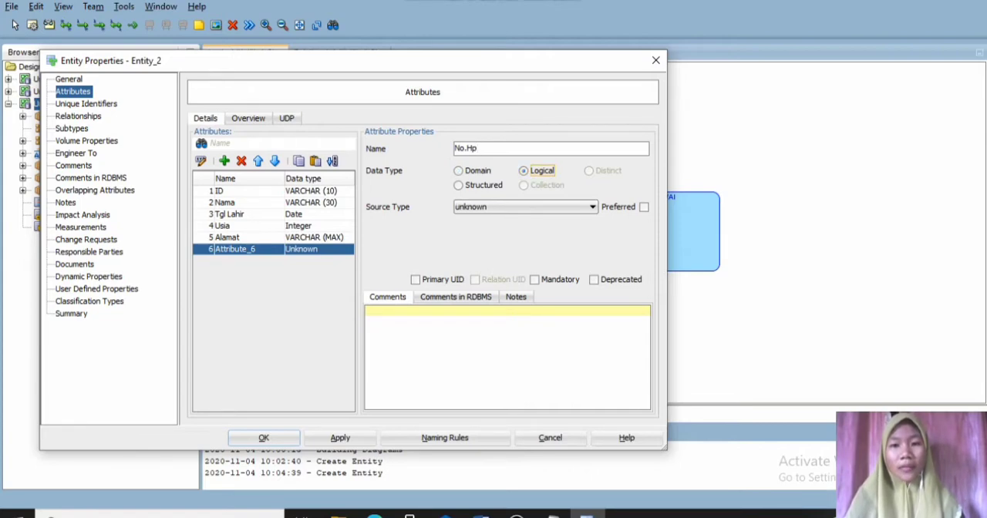
pyautogui.click(591, 207)
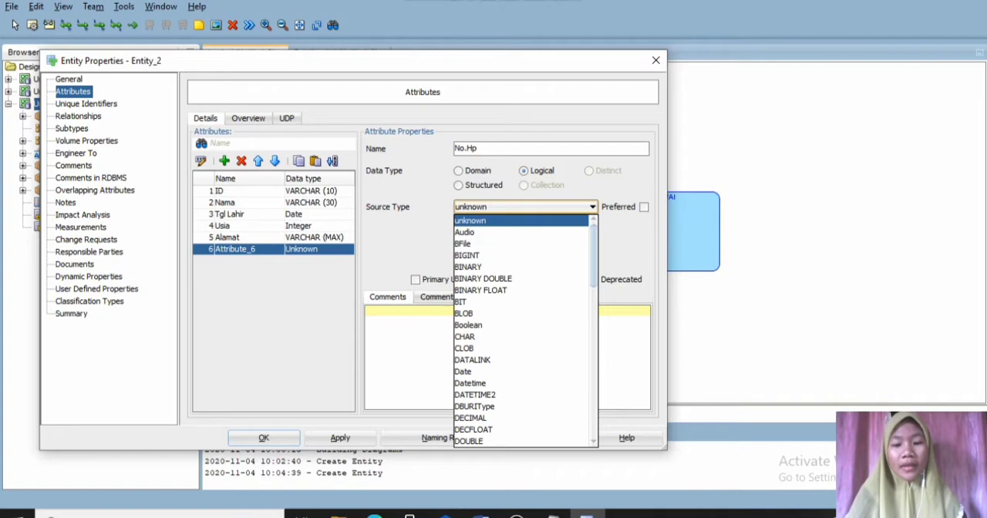
pyautogui.press('v')
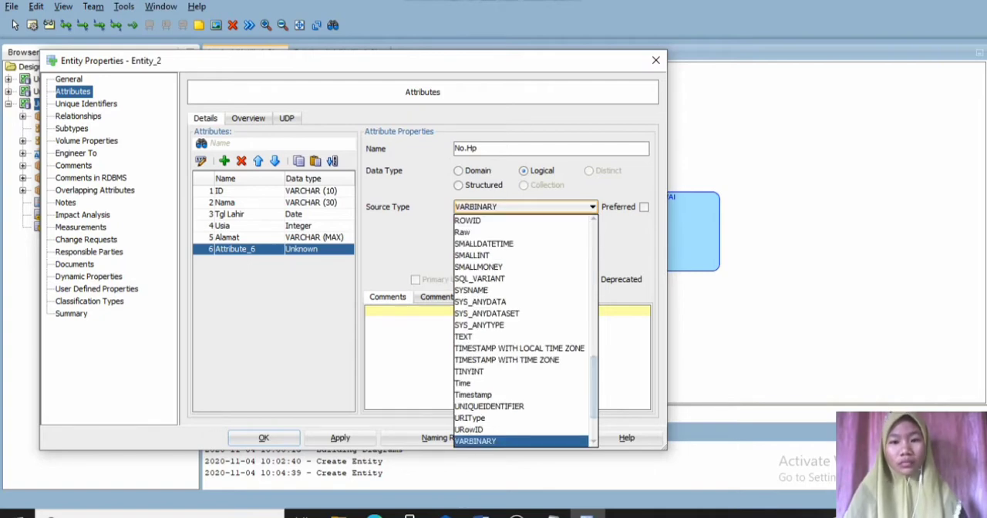
pyautogui.press('v')
pyautogui.press('Return')
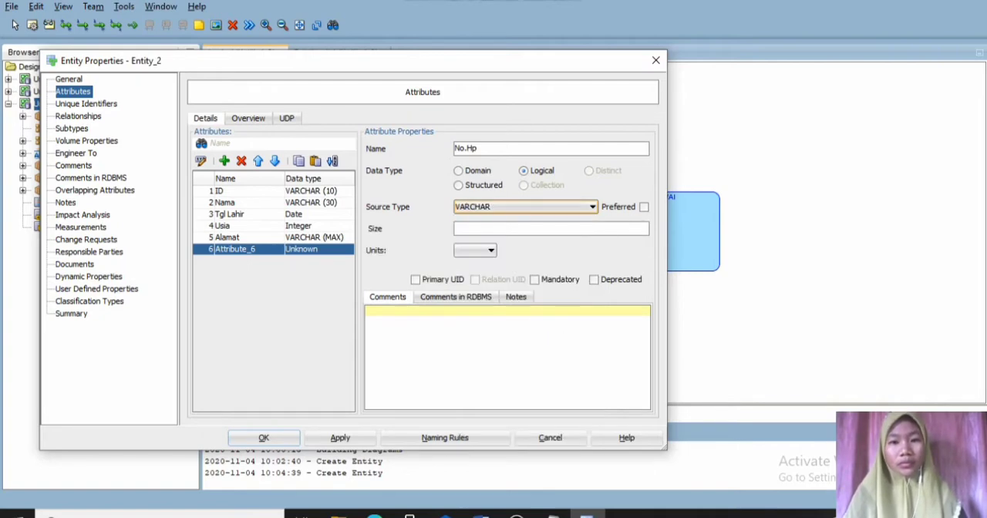
pyautogui.click(494, 229)
pyautogui.write('12')
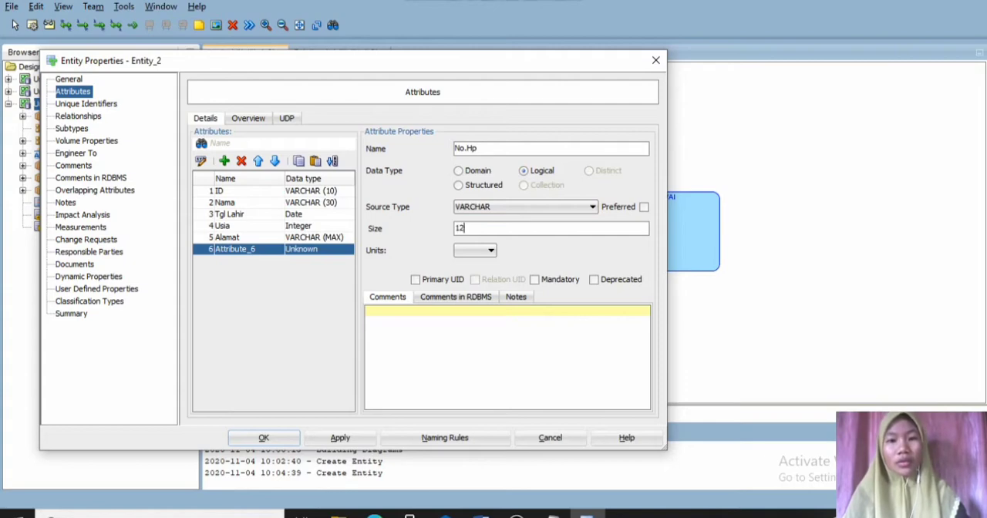
pyautogui.click(534, 280)
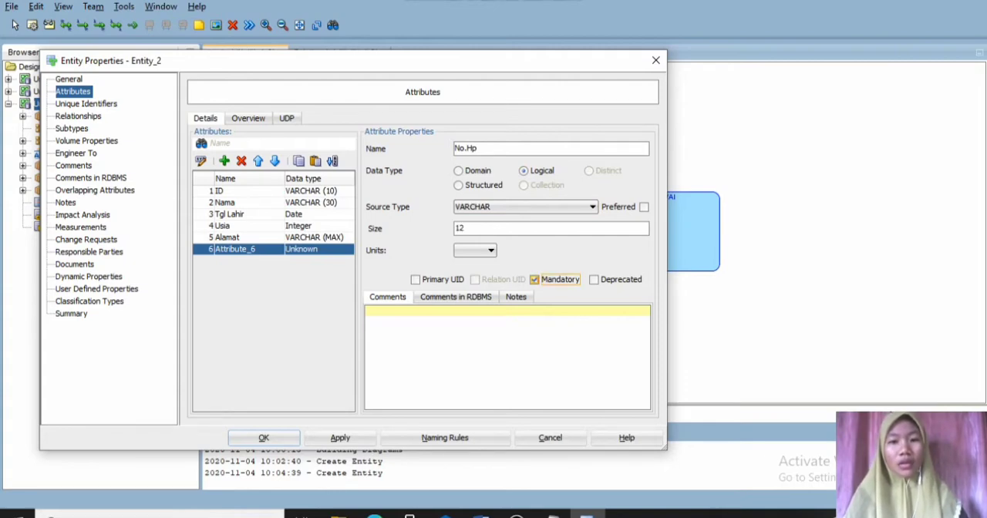
pyautogui.click(340, 438)
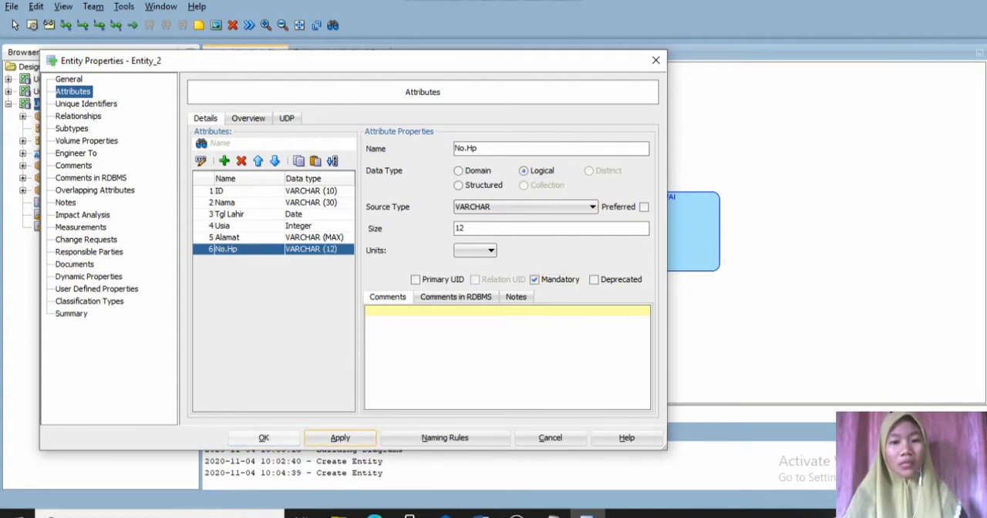
# - Finish the PEGAWAI entity, move it up in the diagram, and create a new entity below it named PELANGGAN
pyautogui.click(263, 437)
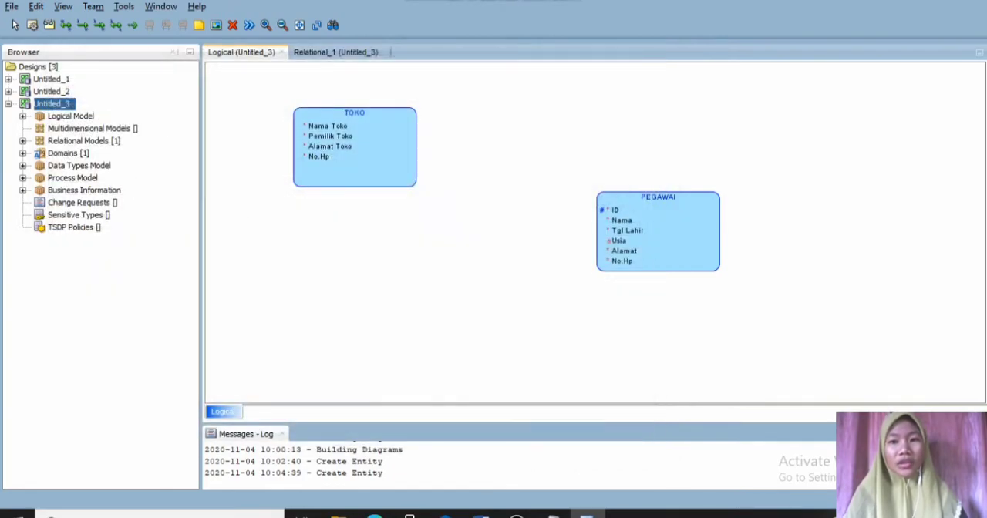
pyautogui.moveTo(658, 231); pyautogui.dragTo(654, 121)
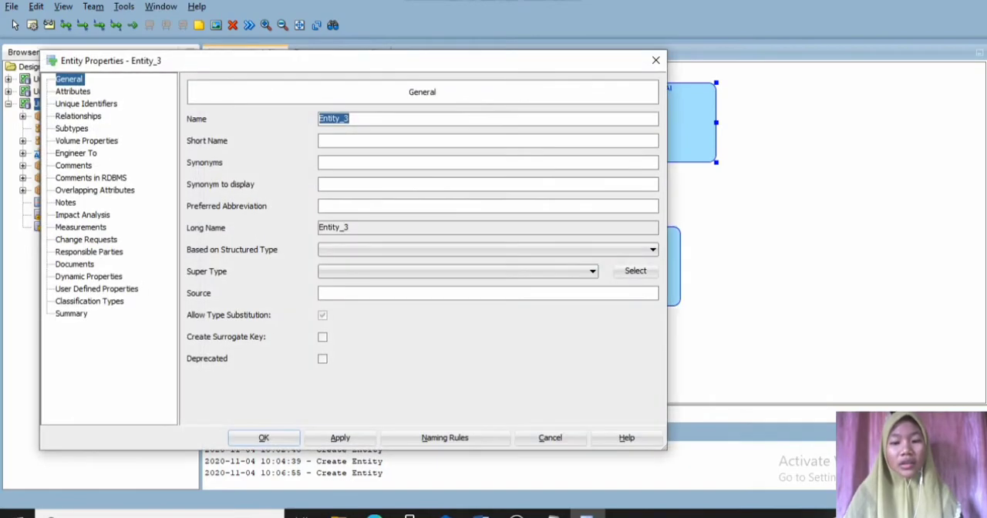
pyautogui.write('PELA')
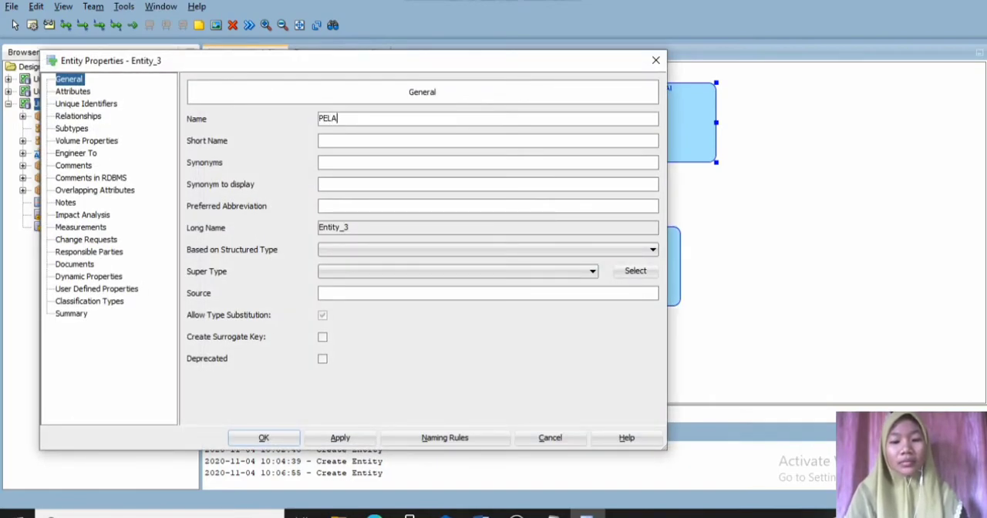
pyautogui.write('NGGAN')
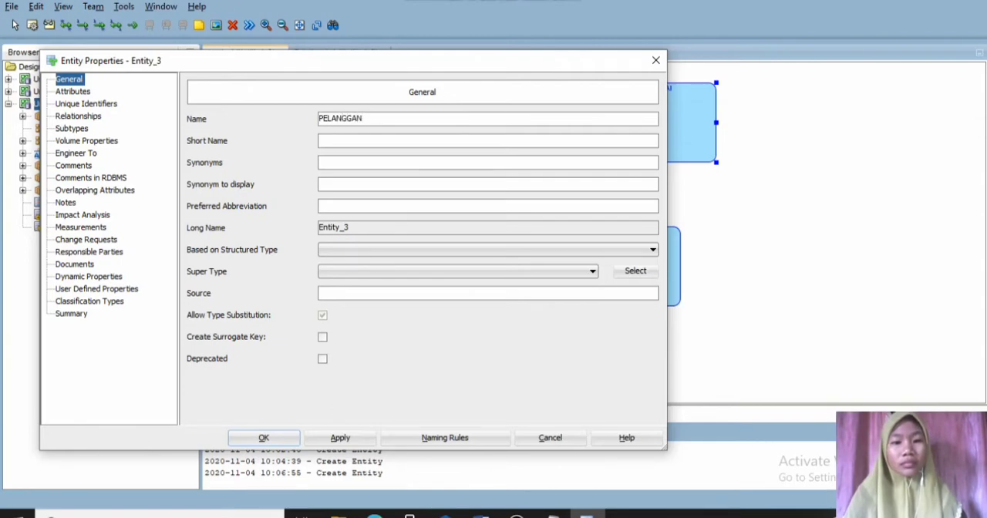
pyautogui.click(340, 438)
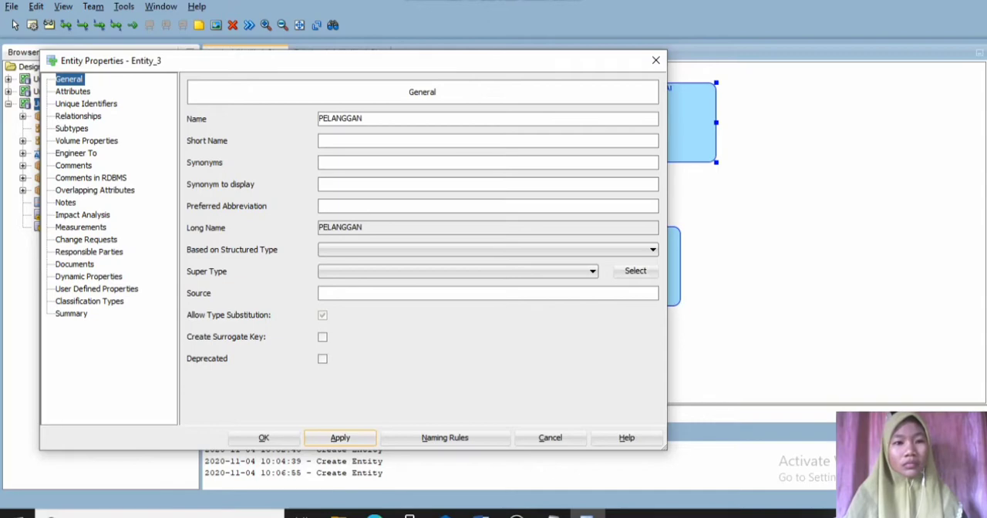
# - Add an "ID" attribute to the PELANGGAN entity with logical type VARCHAR and size 10, marked as the primary UID
pyautogui.click(74, 92)
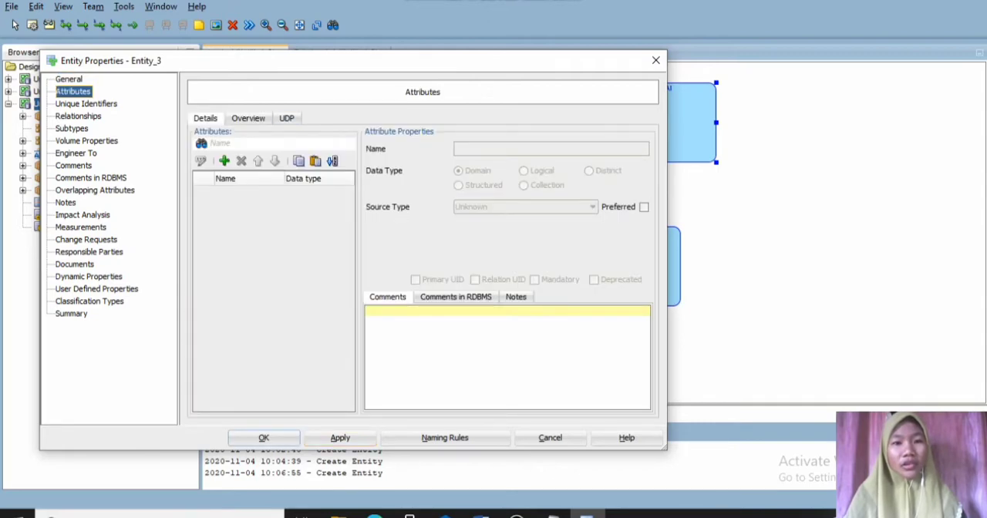
pyautogui.click(223, 160)
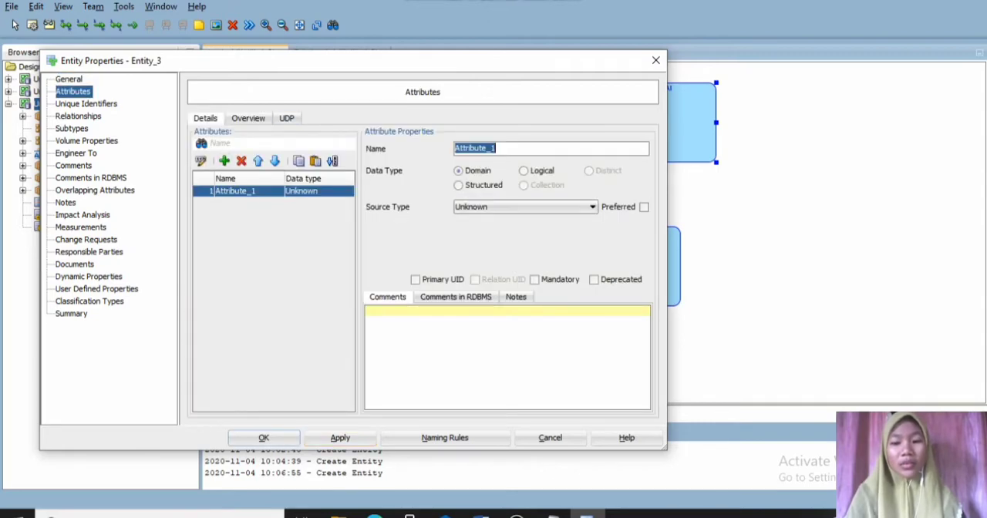
pyautogui.write('ID')
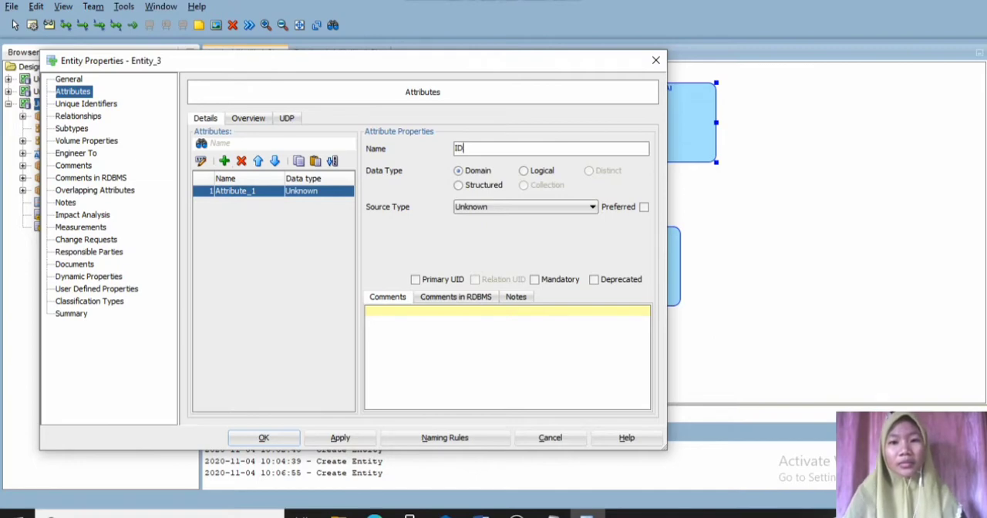
pyautogui.click(523, 172)
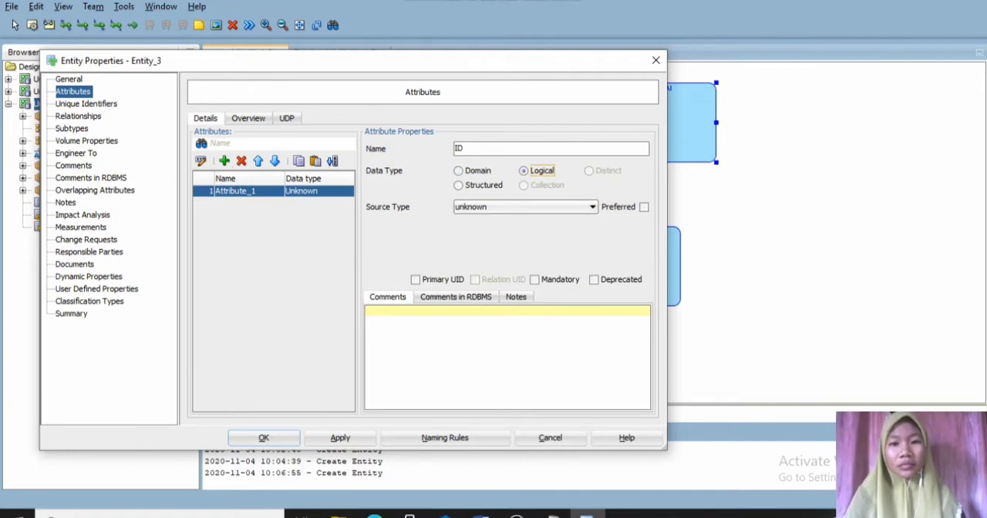
pyautogui.click(592, 207)
pyautogui.press('v')
pyautogui.press('v')
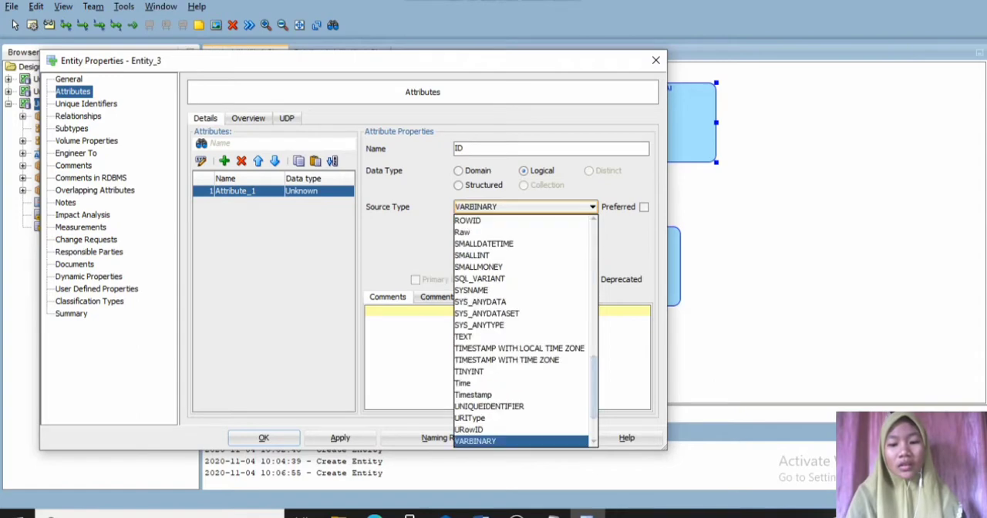
pyautogui.press('Return')
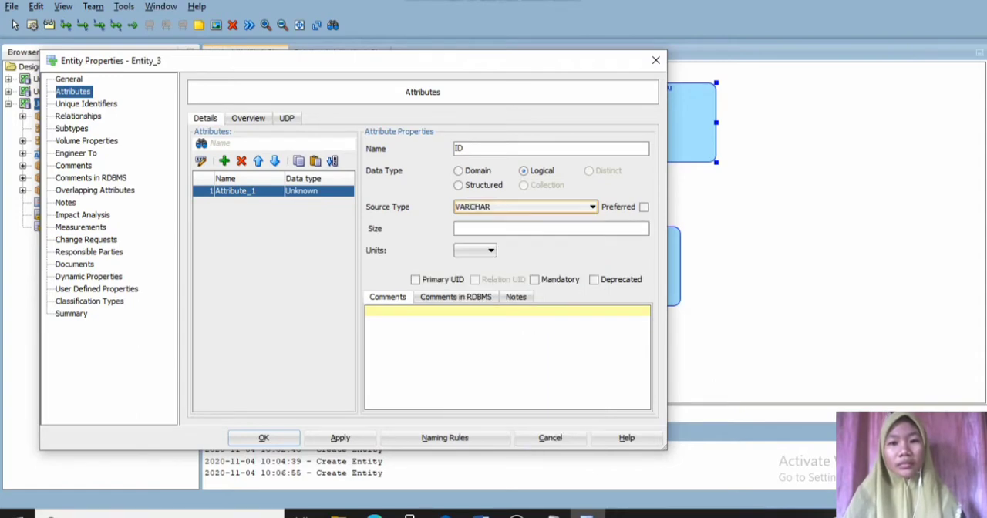
pyautogui.click(540, 229)
pyautogui.write('1')
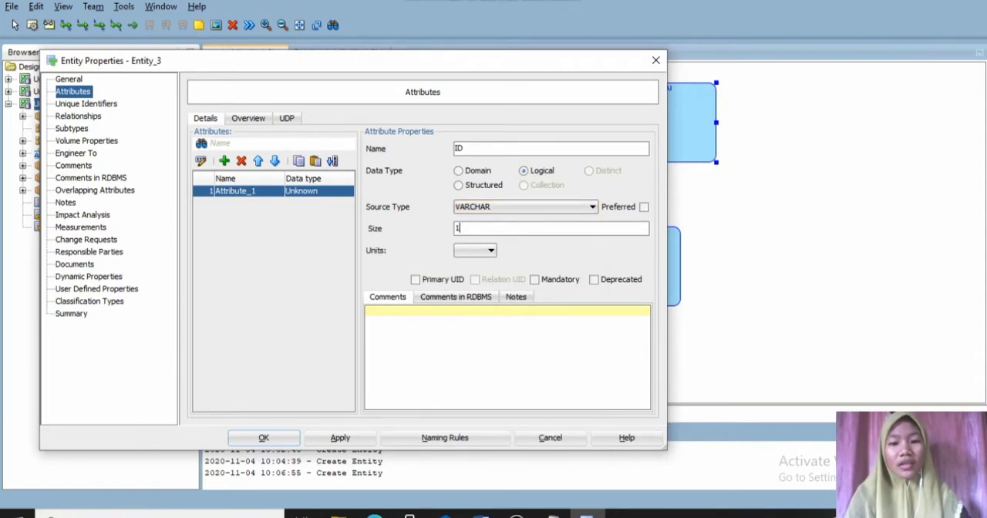
pyautogui.write('0')
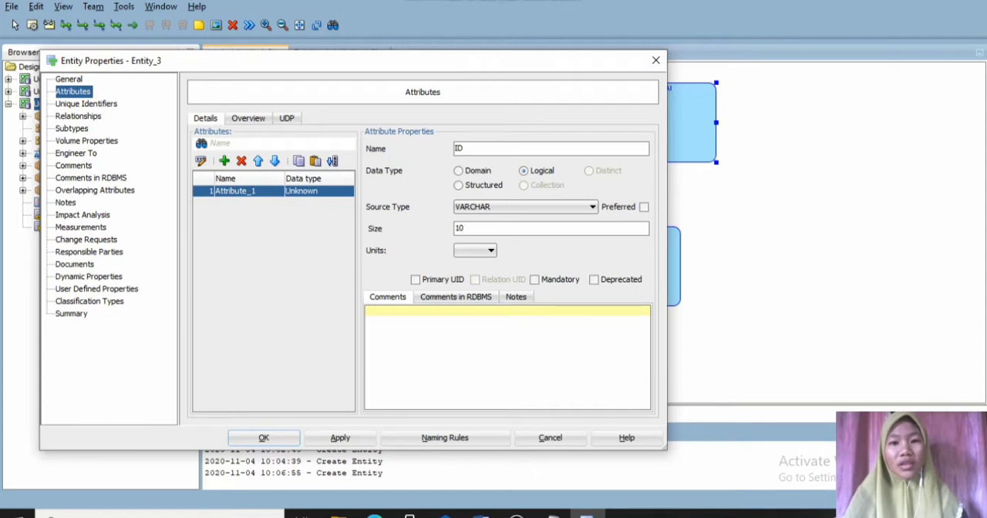
pyautogui.click(415, 279)
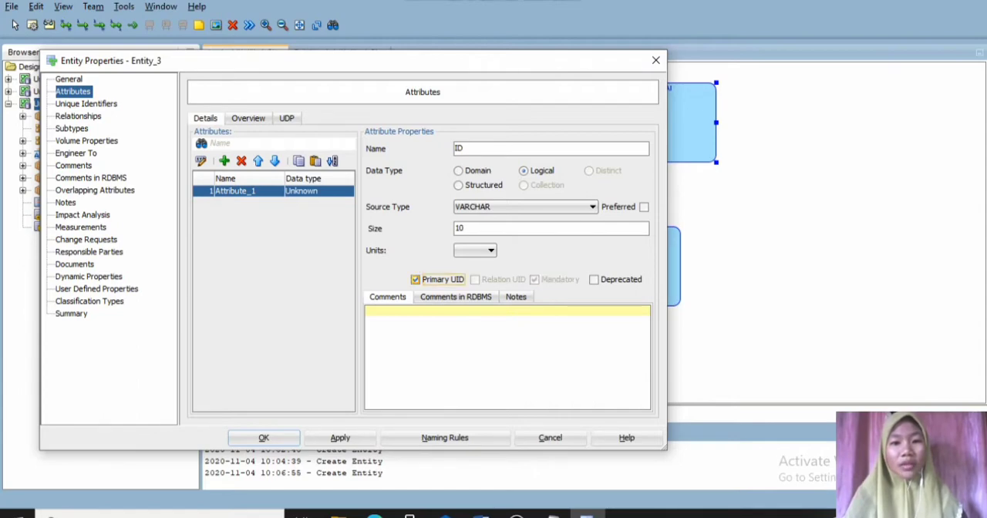
pyautogui.click(340, 437)
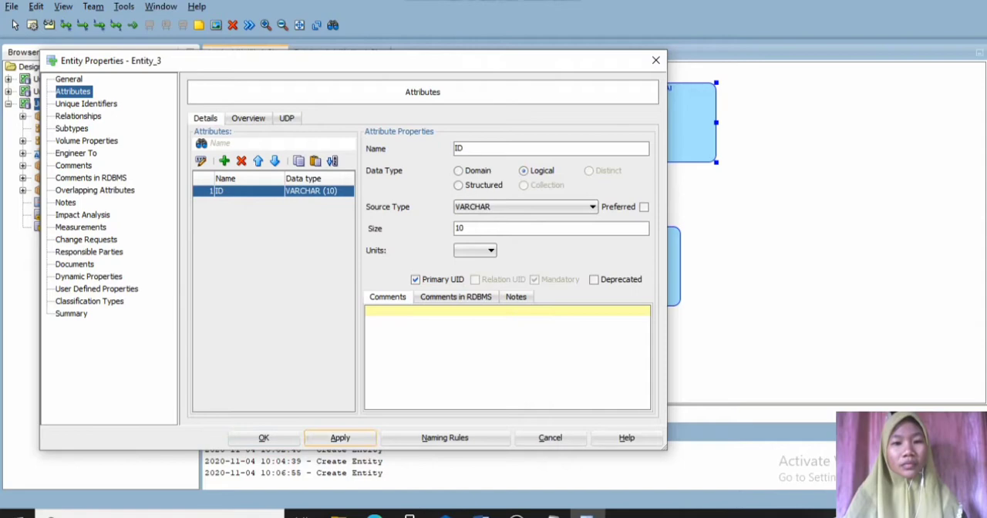
# - Add a mandatory "Nama" attribute to the PELANGGAN entity with logical type VARCHAR and size 30
pyautogui.click(224, 160)
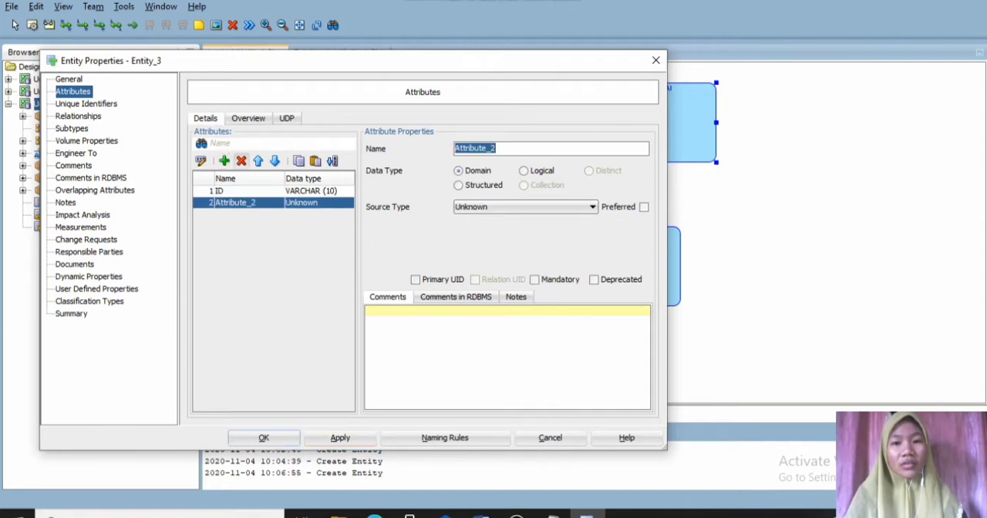
pyautogui.write('NAme')
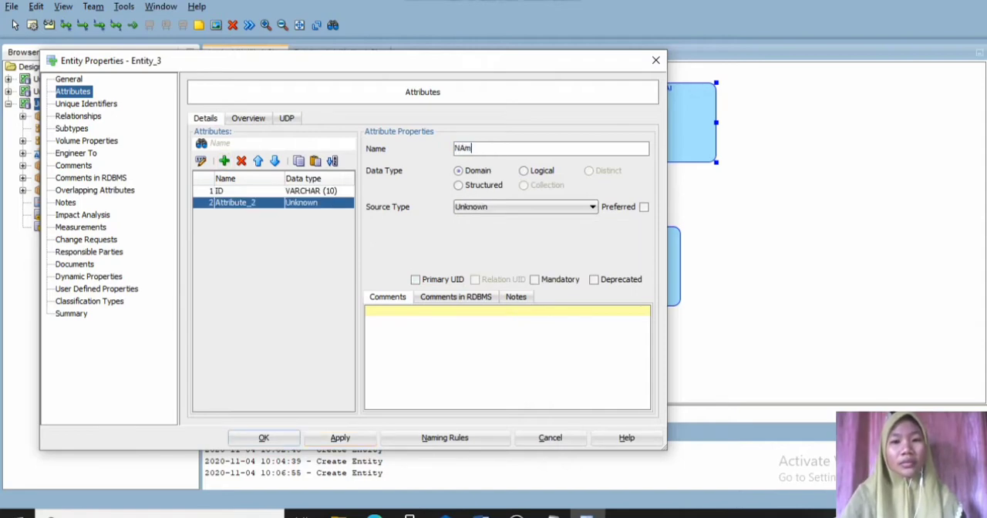
pyautogui.press('BackSpace')
pyautogui.press('BackSpace')
pyautogui.press('BackSpace')
pyautogui.write('ama')
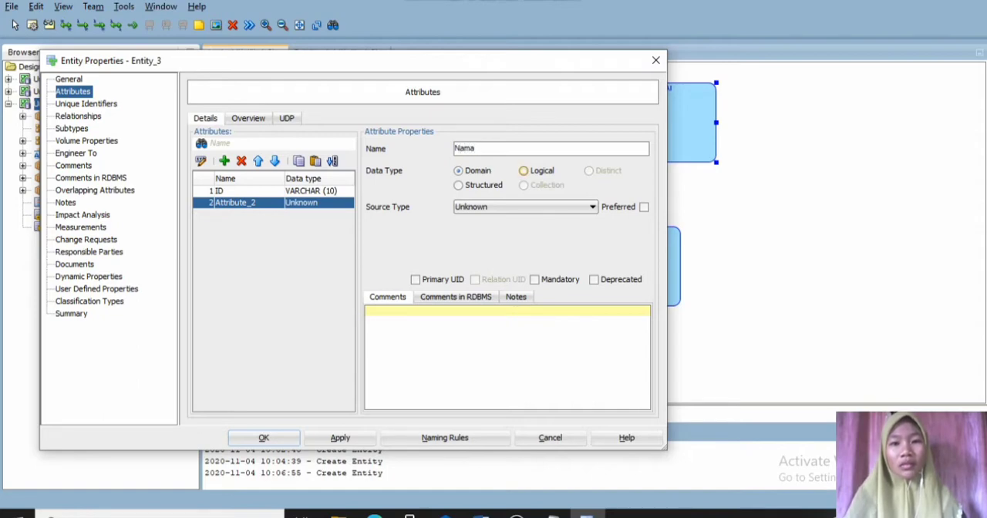
pyautogui.click(524, 170)
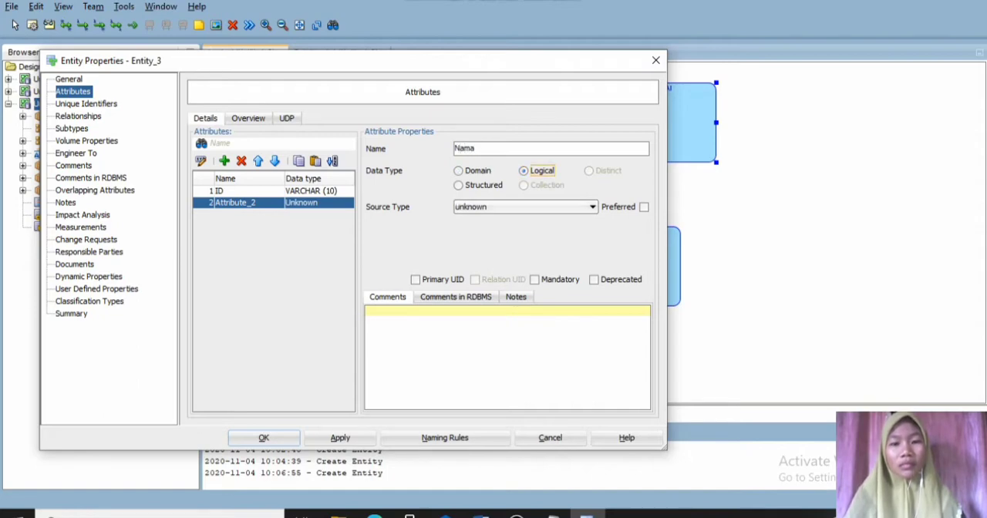
pyautogui.click(592, 206)
pyautogui.press('v')
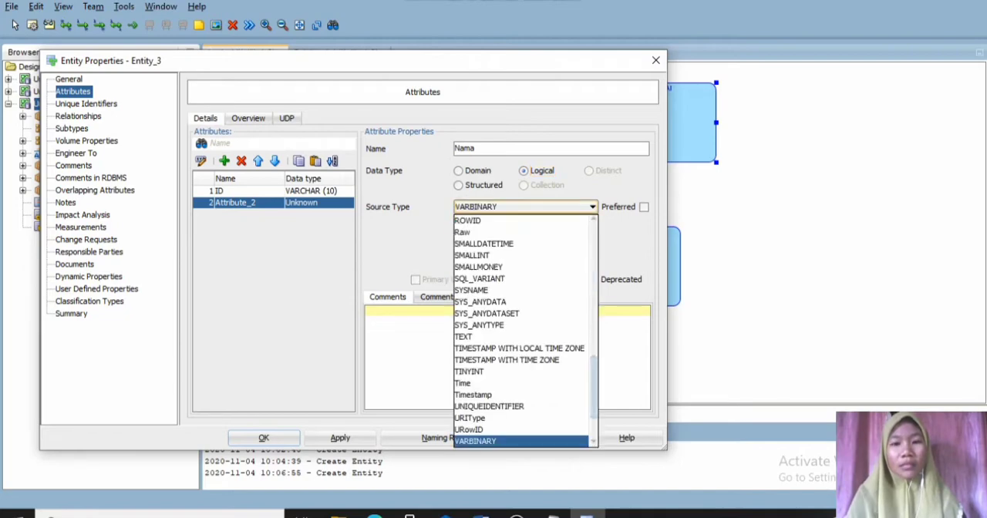
pyautogui.press('v')
pyautogui.press('Return')
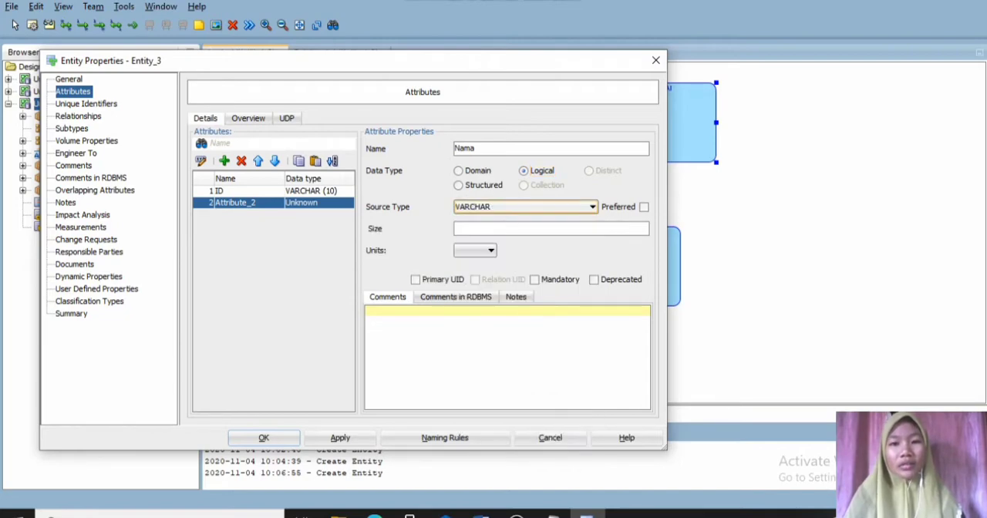
pyautogui.click(524, 228)
pyautogui.write('30')
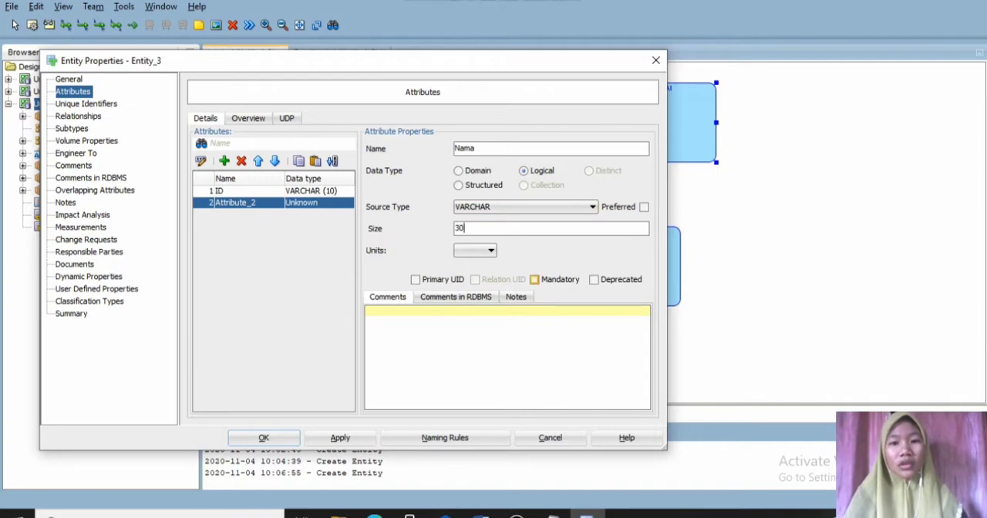
pyautogui.click(535, 280)
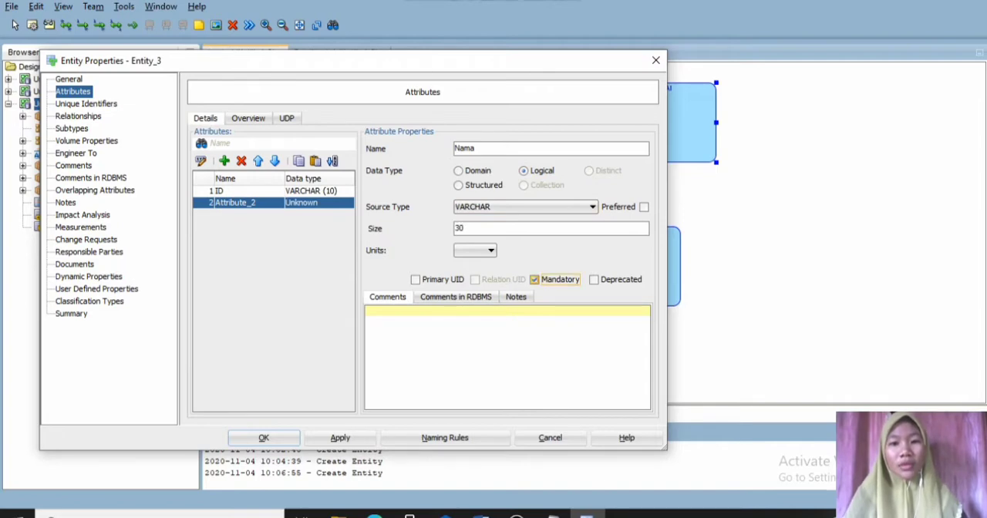
pyautogui.click(340, 437)
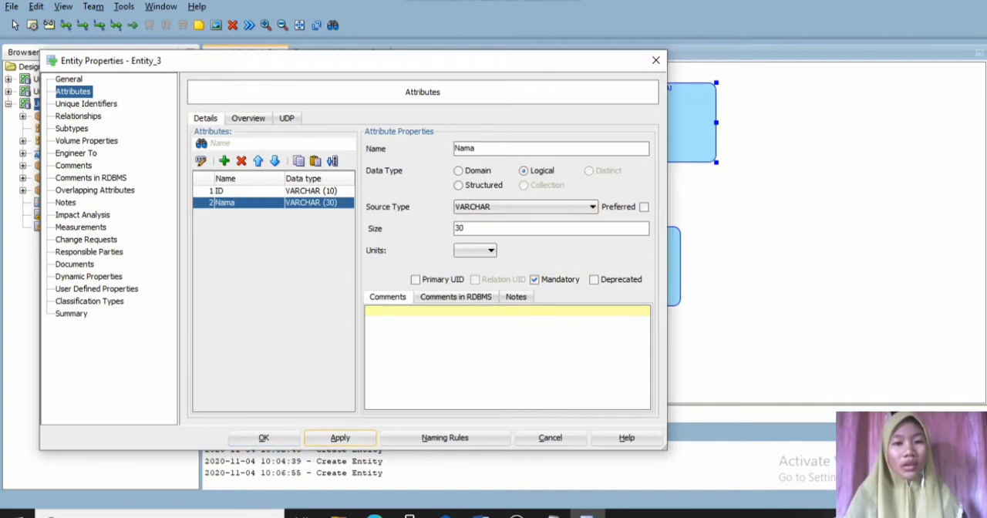
# - Add a "Usia" attribute to the PELANGGAN entity with the logical type Integer, leaving it non-mandatory
pyautogui.click(224, 160)
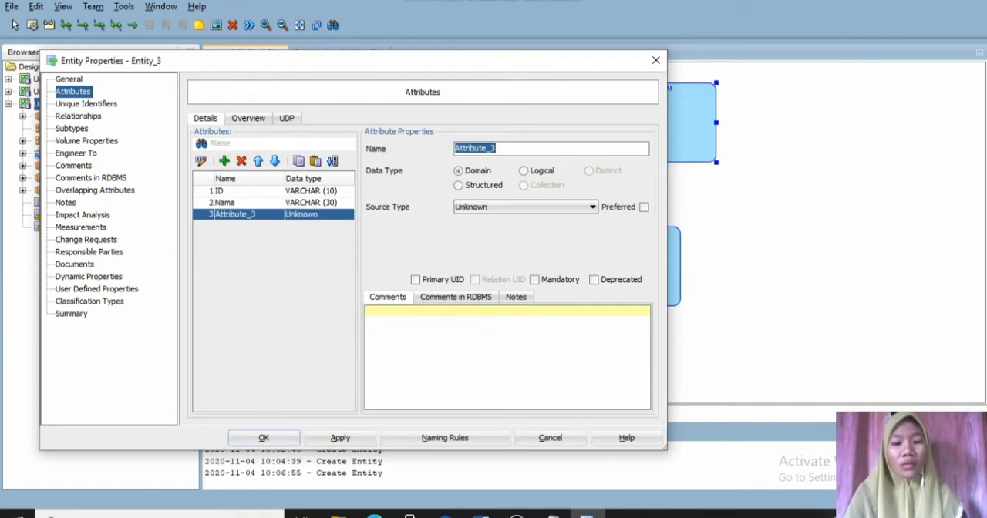
pyautogui.write('Usia')
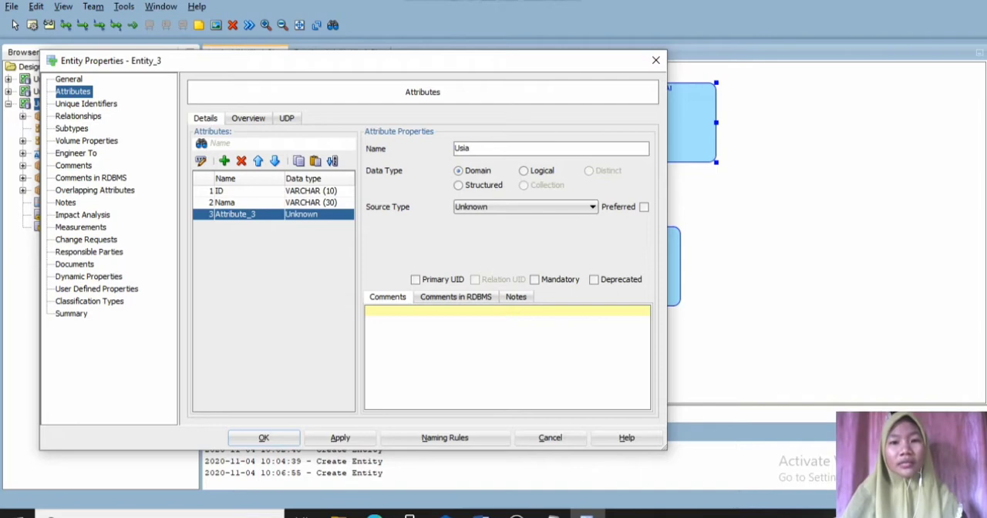
pyautogui.click(524, 171)
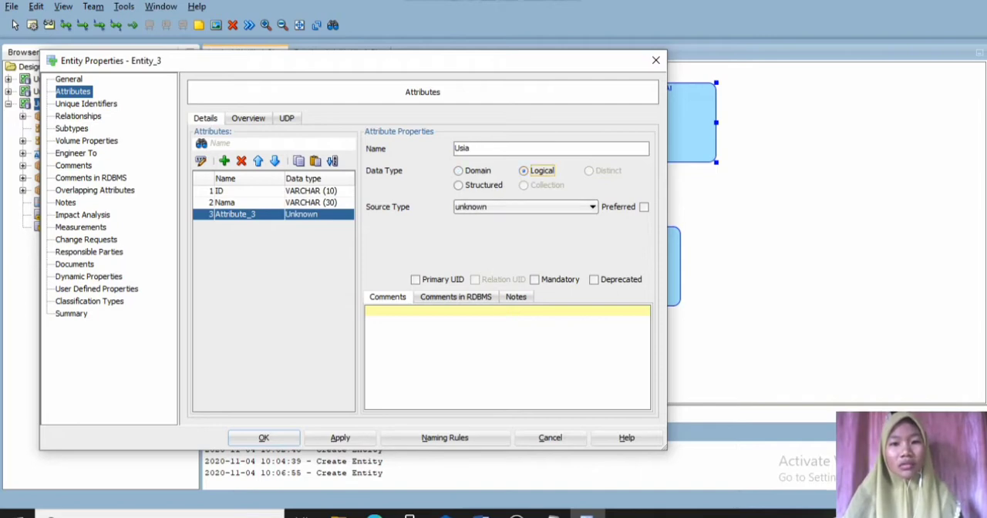
pyautogui.click(592, 206)
pyautogui.press('i')
pyautogui.press('i')
pyautogui.press('i')
pyautogui.press('i')
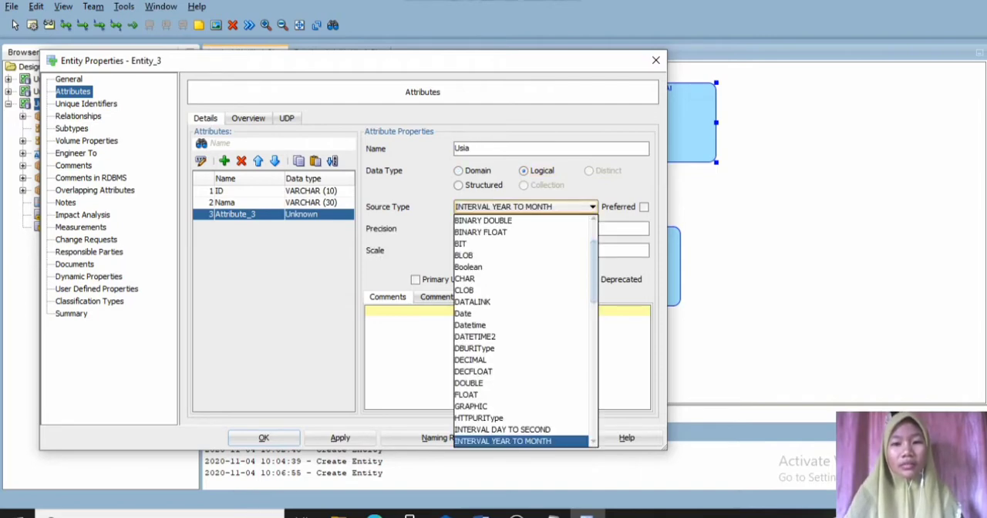
pyautogui.press('Return')
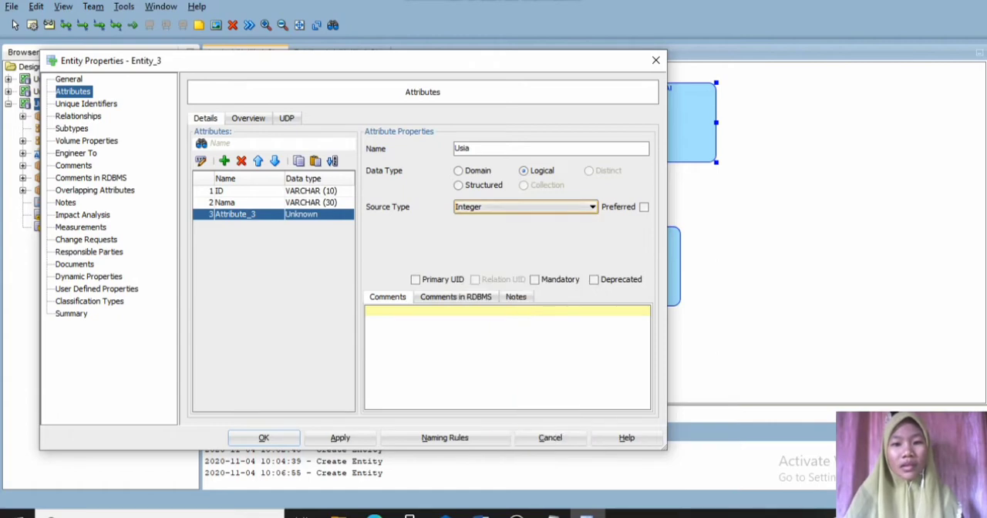
pyautogui.click(340, 437)
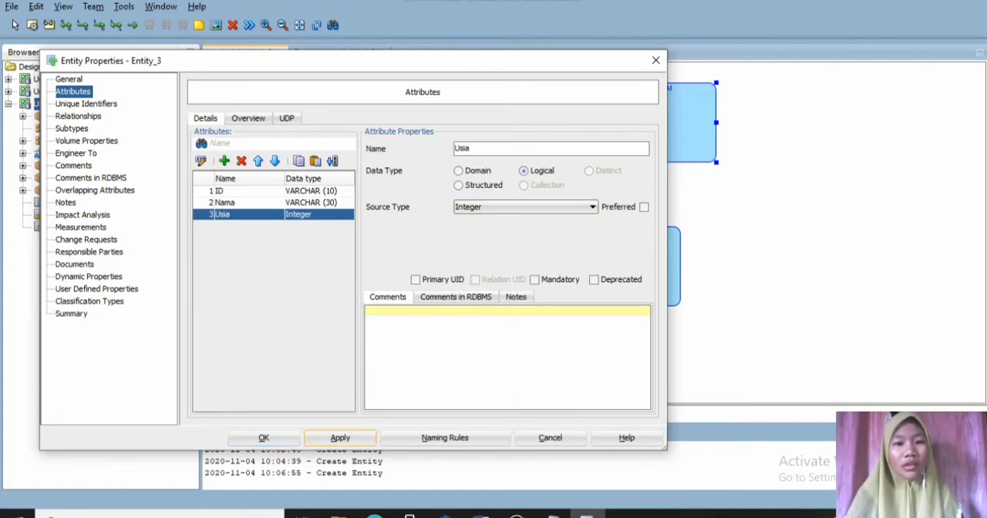
# - Add a mandatory "Alamat" attribute to the PELANGGAN entity with logical type VARCHAR and size MAX
pyautogui.click(224, 160)
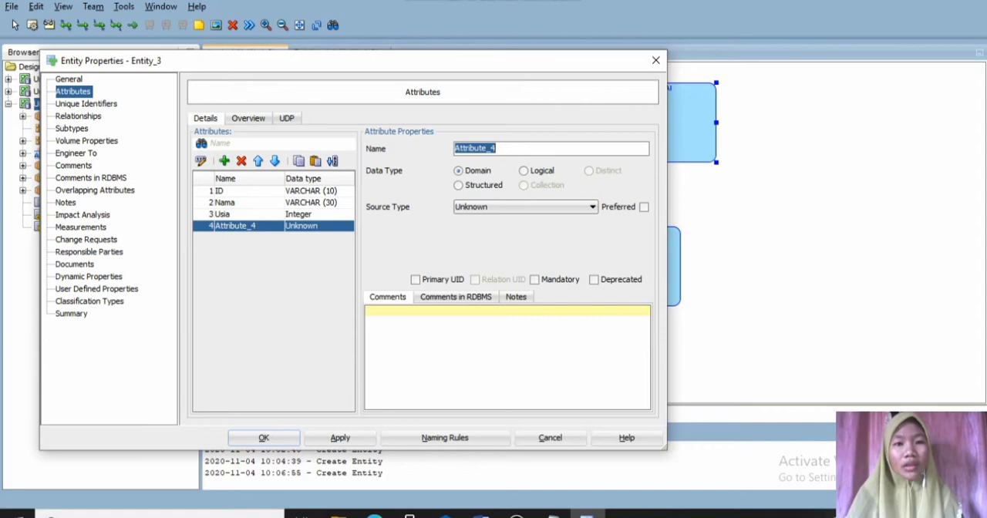
pyautogui.write('Alamat')
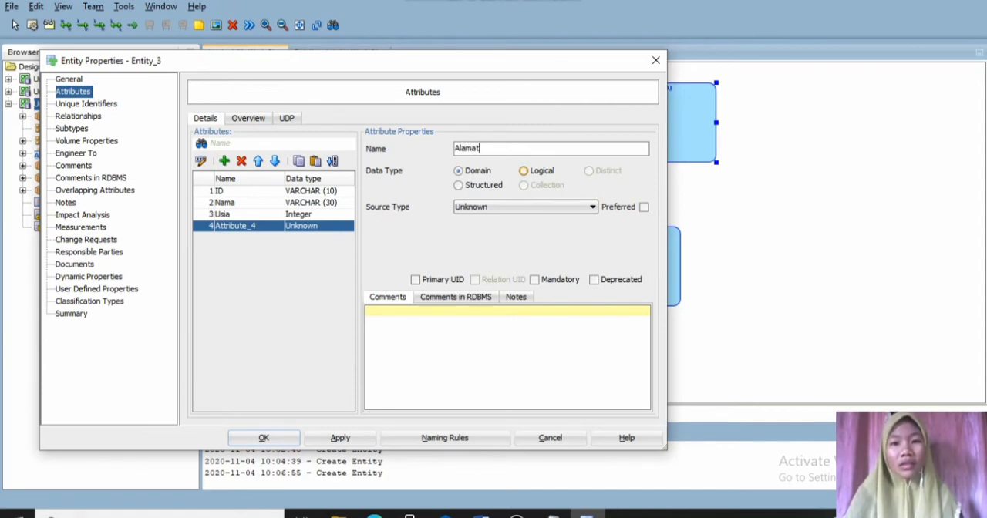
pyautogui.click(524, 170)
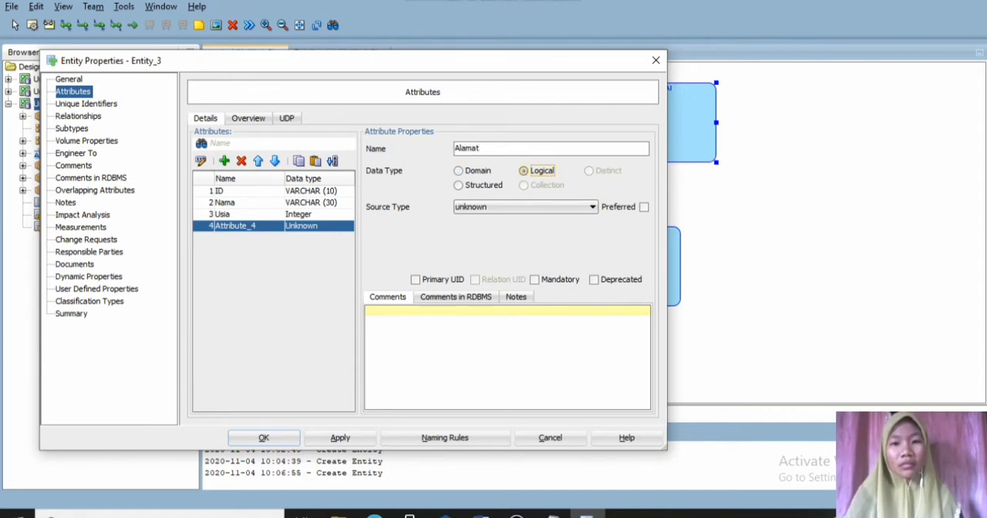
pyautogui.click(592, 206)
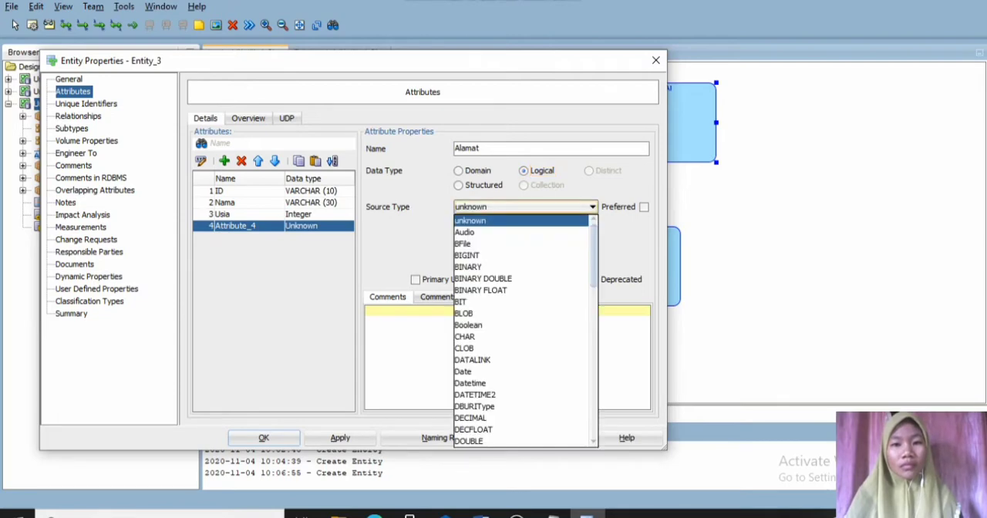
pyautogui.press('v')
pyautogui.press('v')
pyautogui.press('Return')
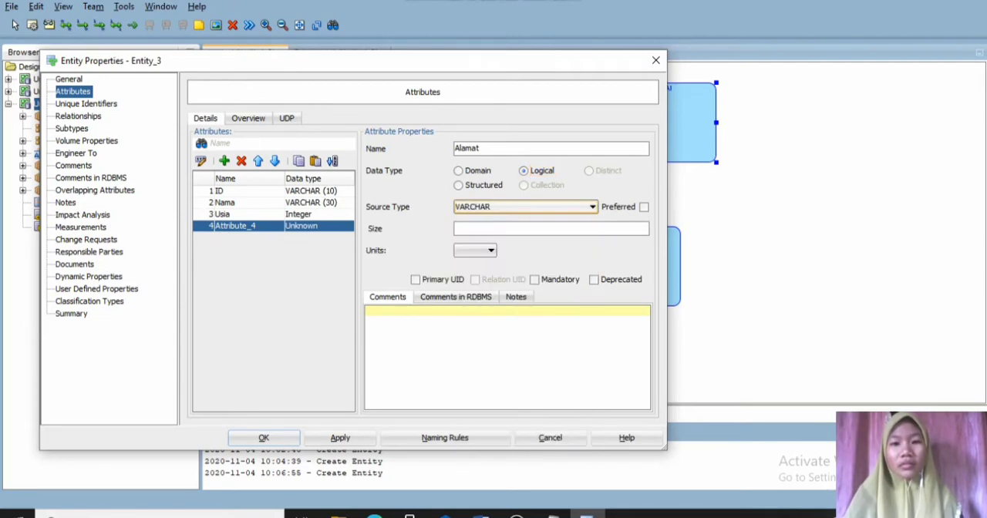
pyautogui.click(493, 229)
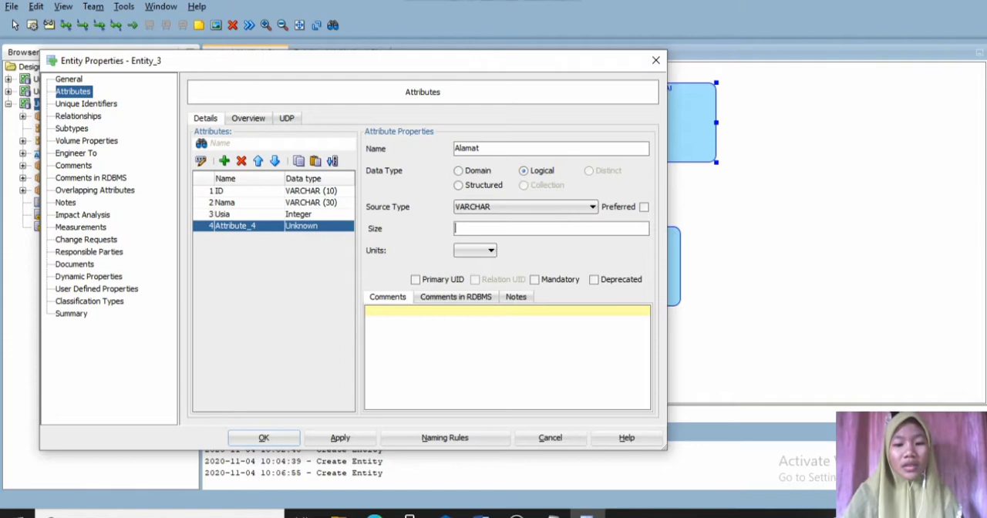
pyautogui.write('MAX')
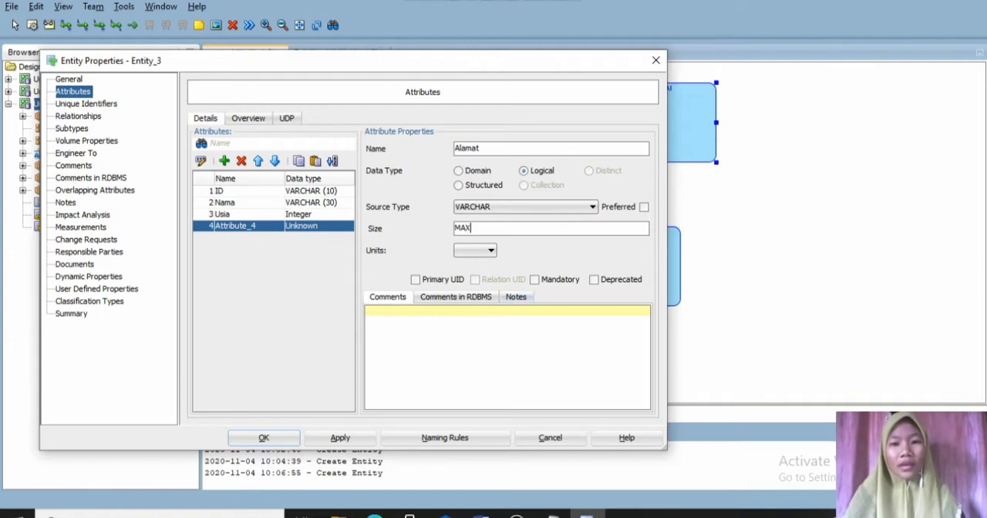
pyautogui.click(534, 279)
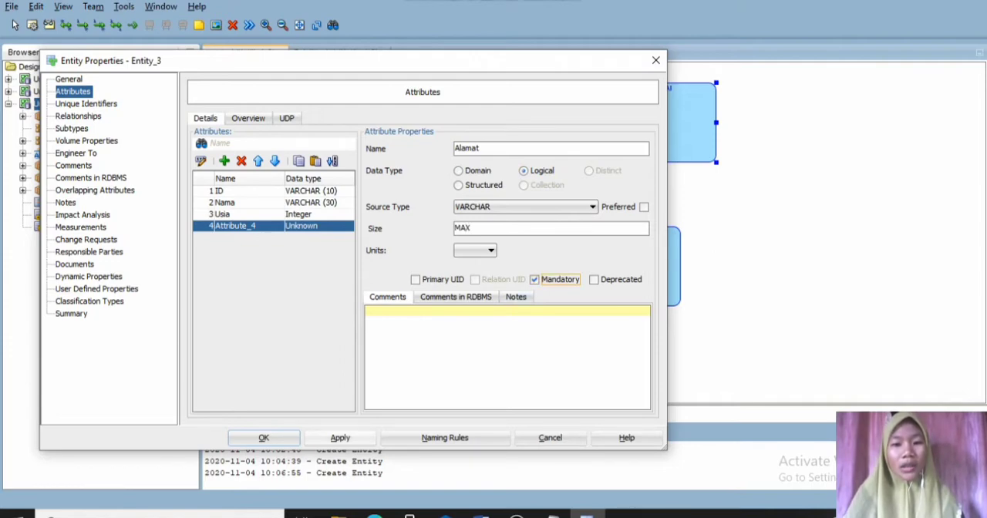
pyautogui.click(340, 438)
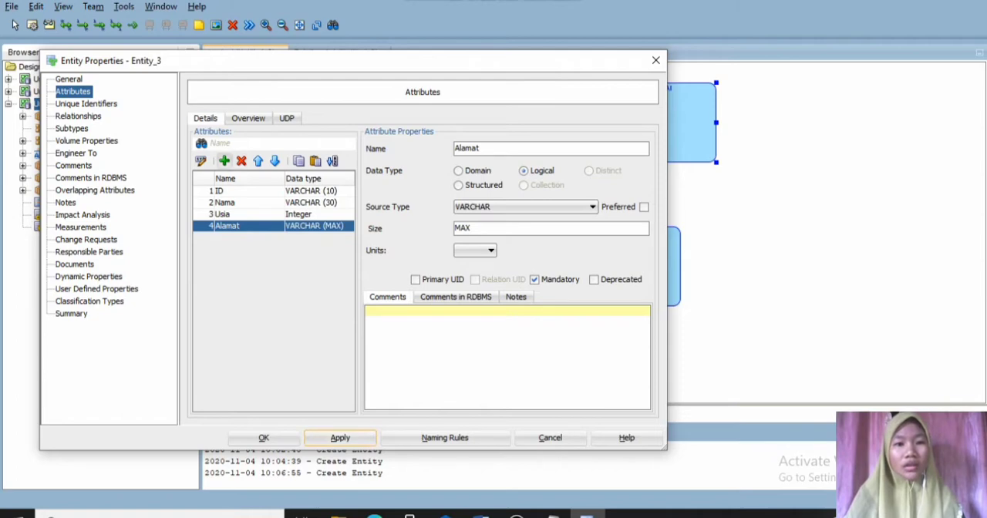
# - Add a mandatory "No.Hp" attribute with logical type VARCHAR and size 12, and finish the PELANGGAN entity
pyautogui.click(224, 160)
pyautogui.write('N')
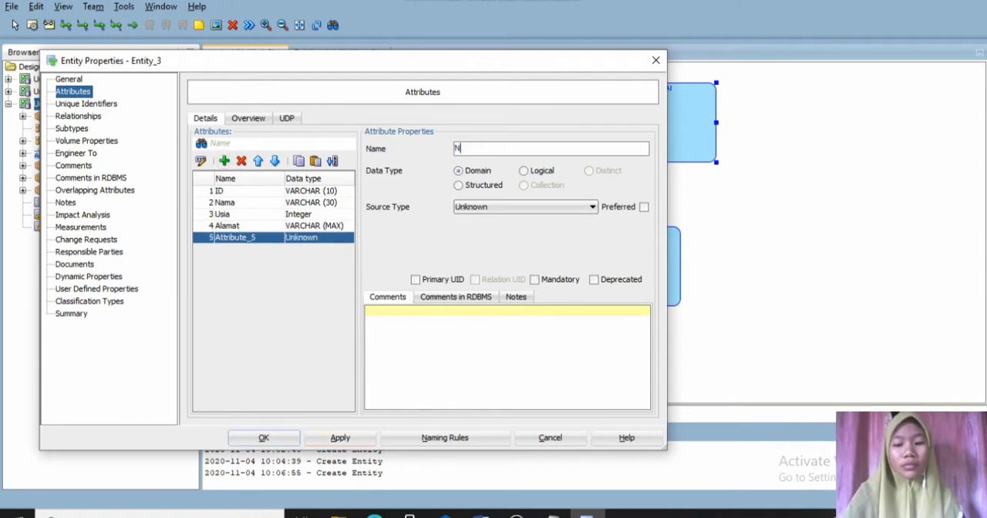
pyautogui.write('o.H')
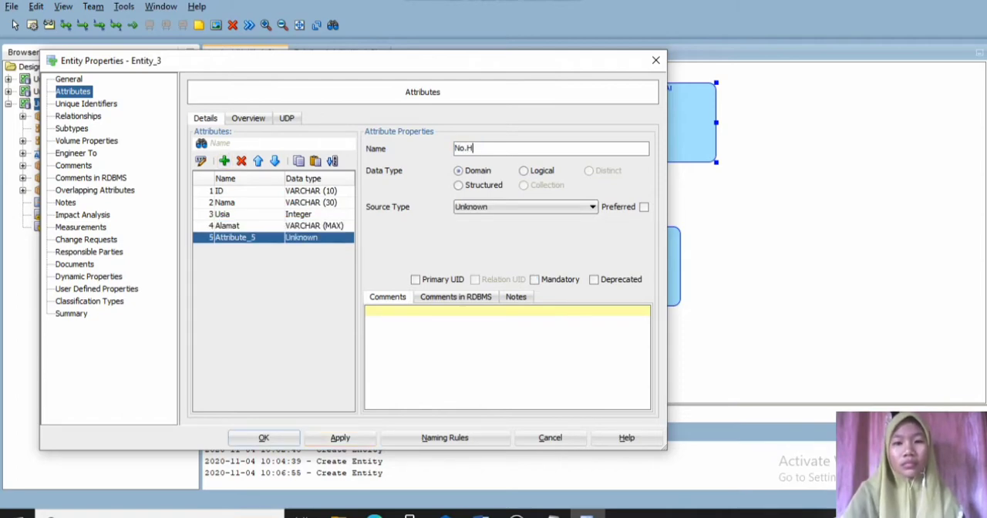
pyautogui.write('p')
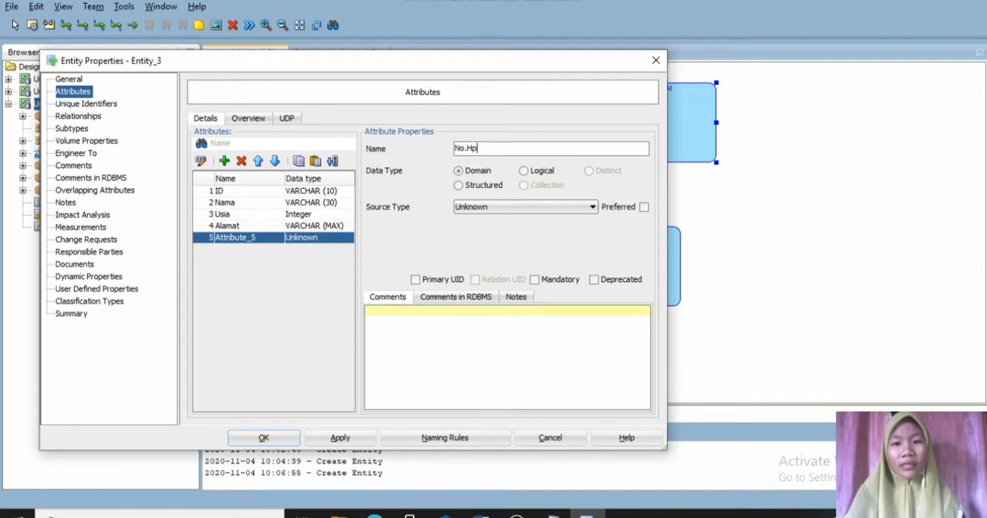
pyautogui.click(524, 172)
pyautogui.click(591, 207)
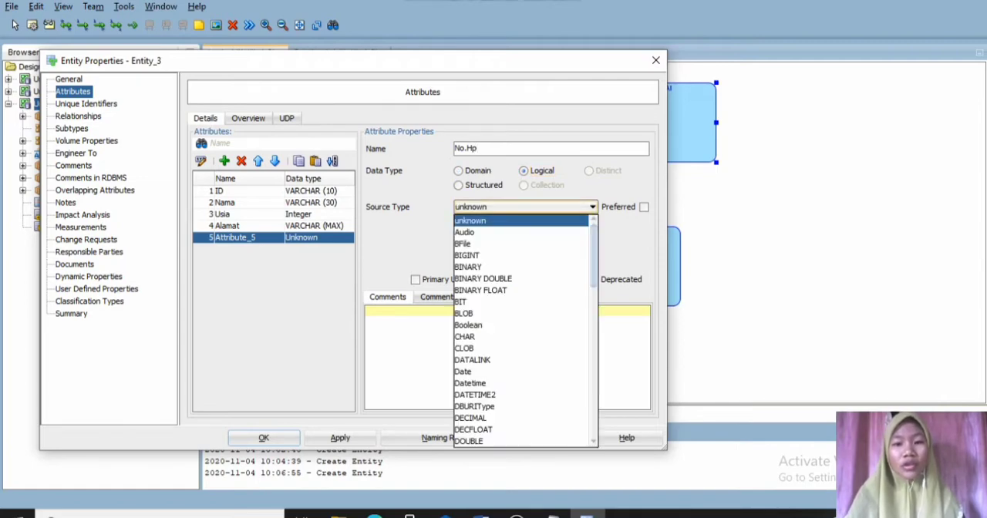
pyautogui.press('v')
pyautogui.press('v')
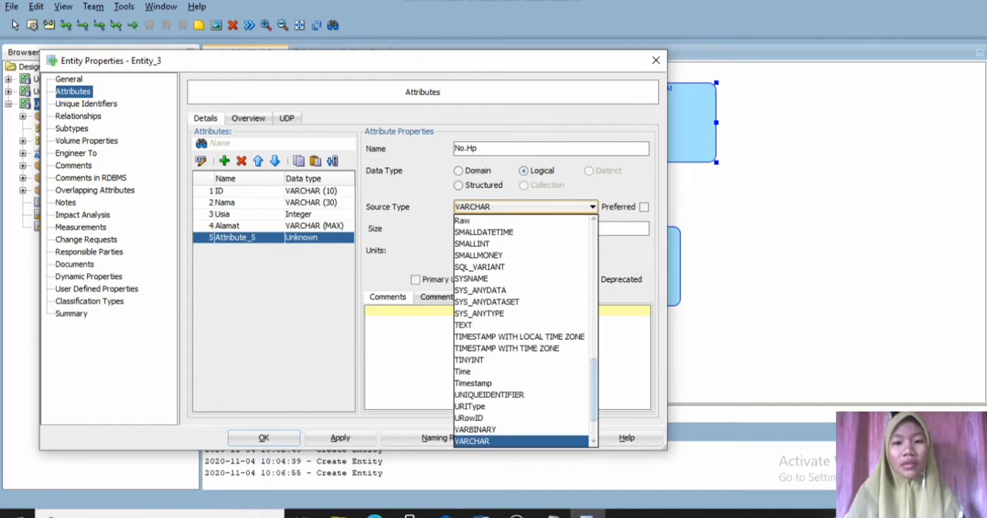
pyautogui.press('Return')
pyautogui.click(524, 229)
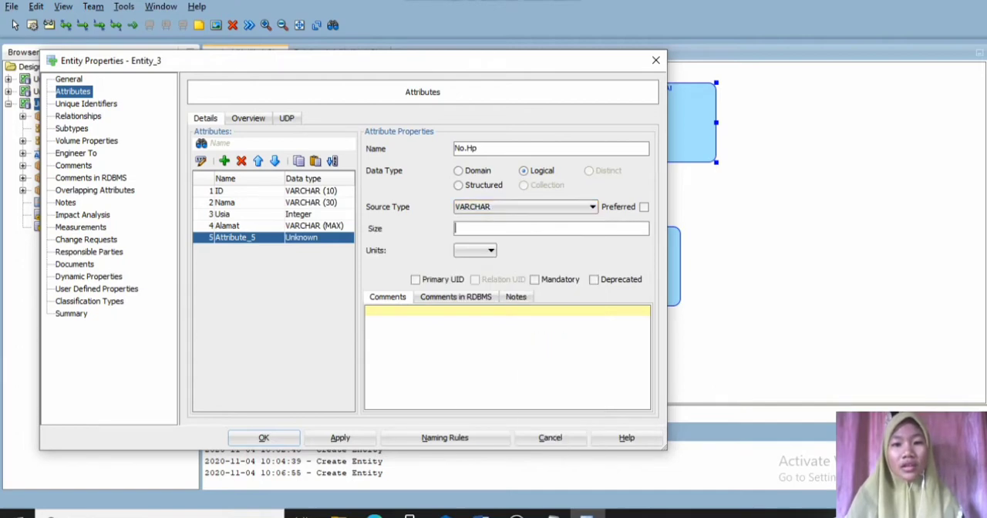
pyautogui.write('12')
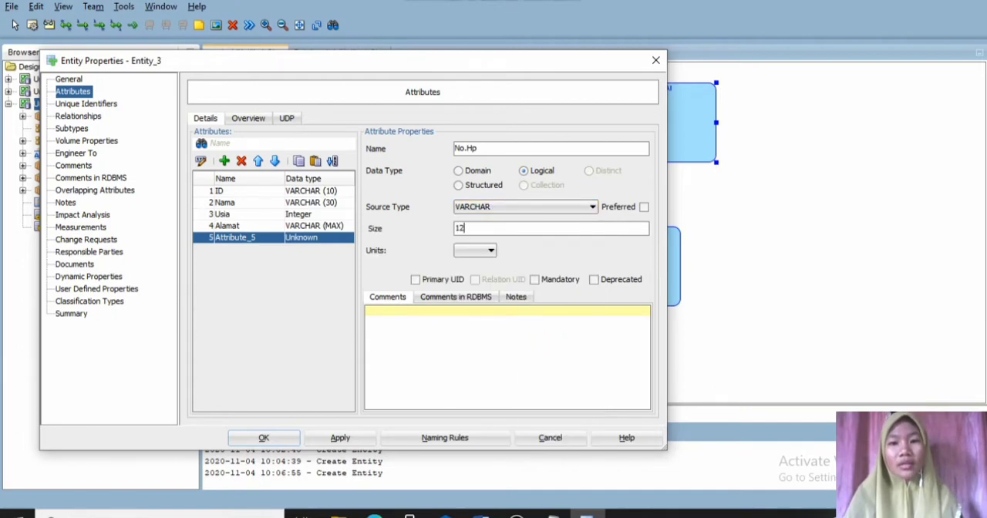
pyautogui.click(535, 279)
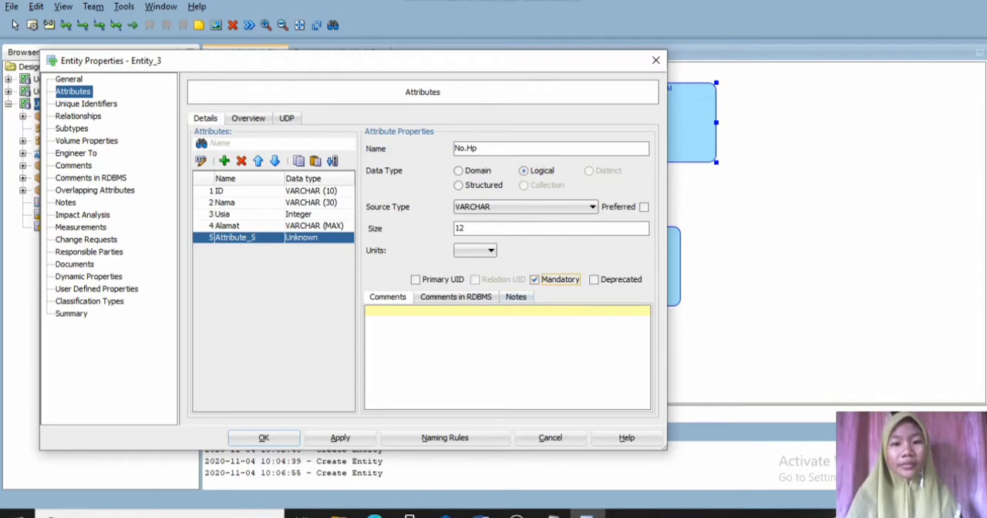
pyautogui.click(340, 438)
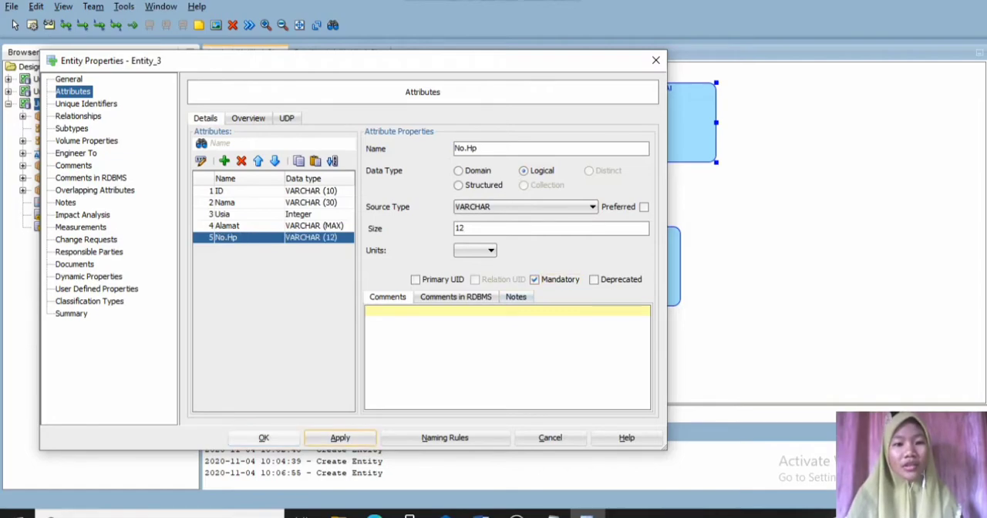
pyautogui.click(264, 438)
# - Move PELANGGAN to the right, below PEGAWAI, and create a new entity to its left named BARANG
pyautogui.moveTo(619, 267); pyautogui.dragTo(776, 277)
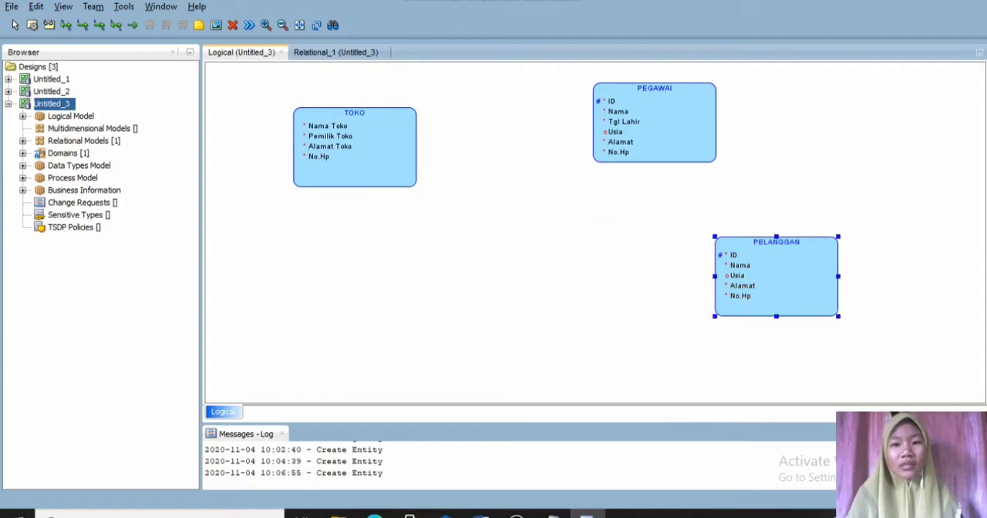
pyautogui.click(485, 293)
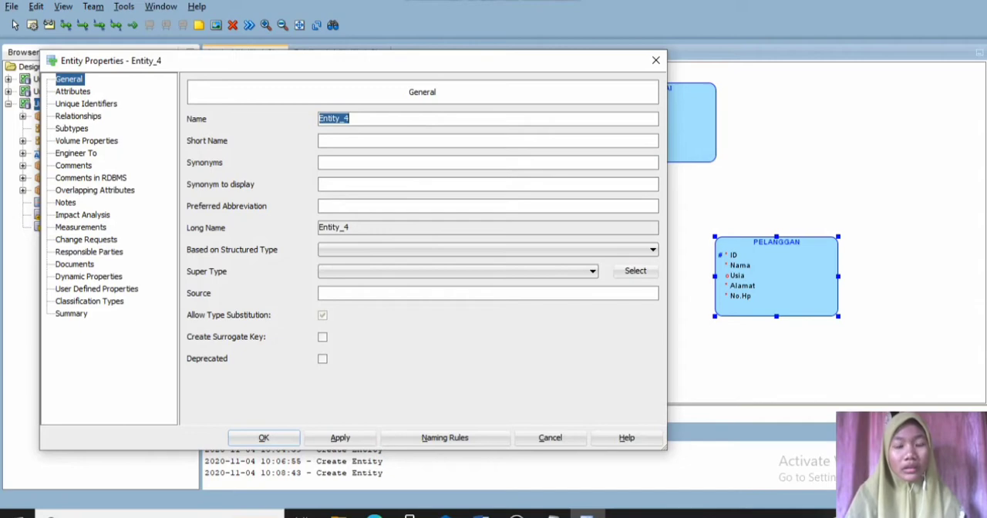
pyautogui.write('B')
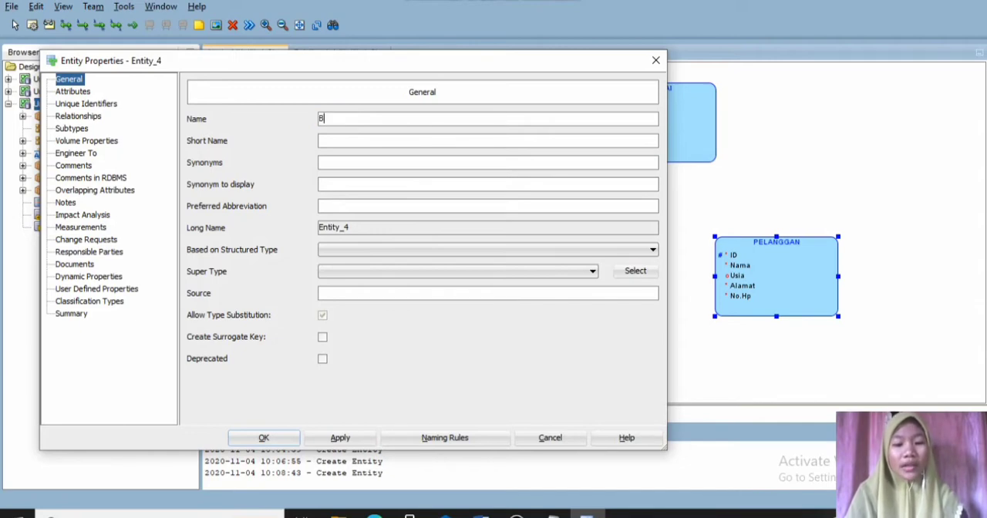
pyautogui.write('ARAN')
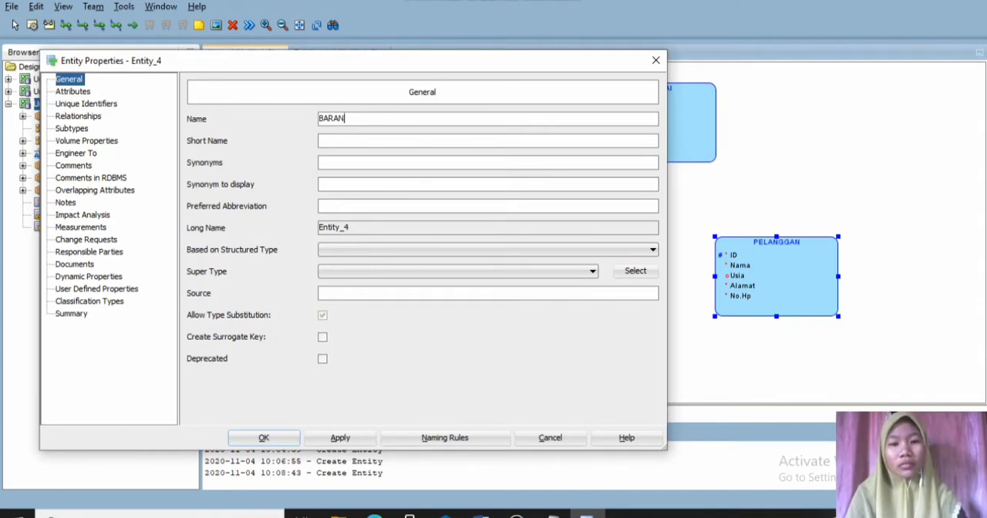
pyautogui.write('G')
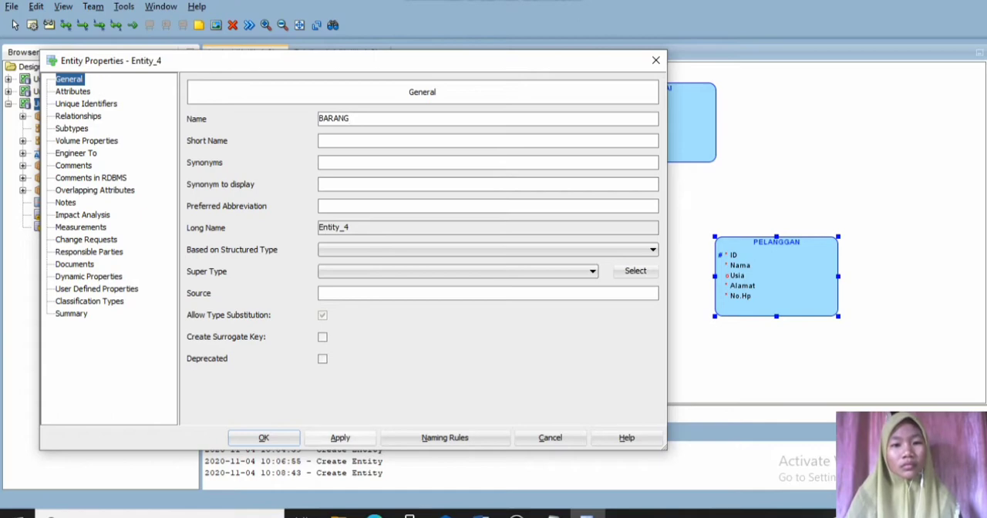
pyautogui.click(340, 437)
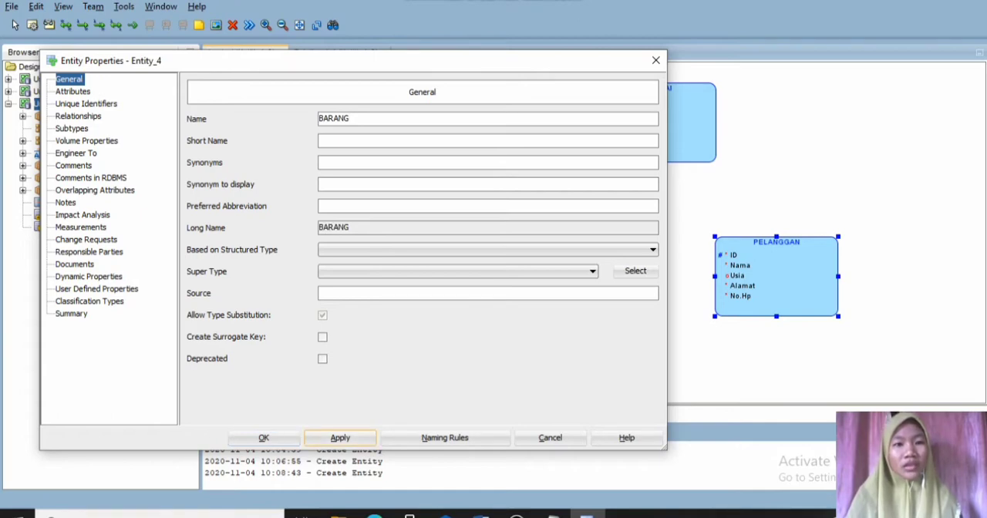
# - Add a mandatory "Kode" attribute to the BARANG entity with logical type VARCHAR and size 10
pyautogui.click(73, 92)
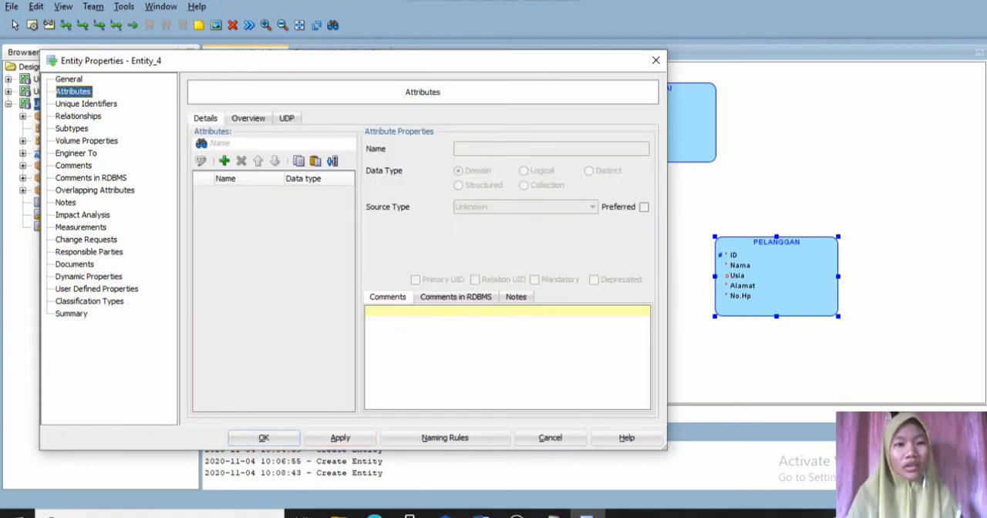
pyautogui.click(223, 160)
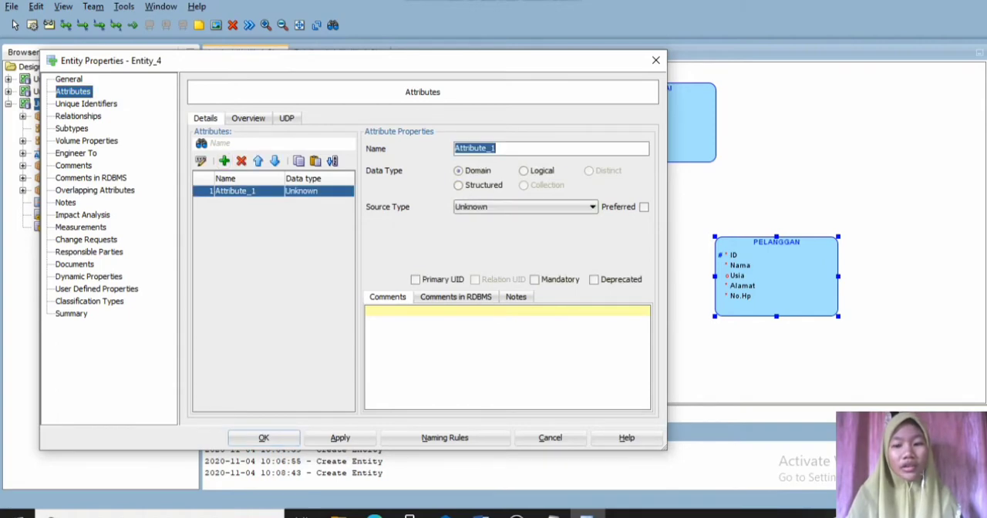
pyautogui.write('Kode')
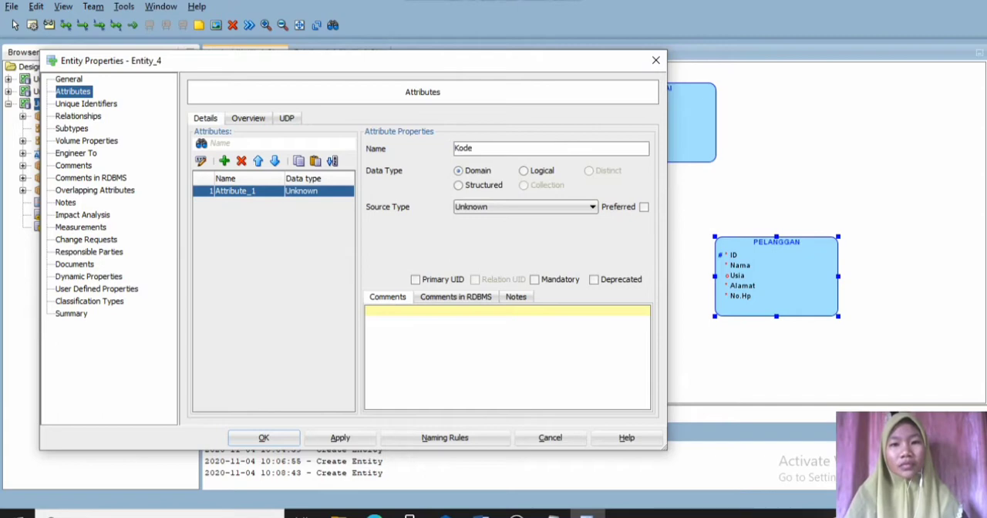
pyautogui.click(523, 171)
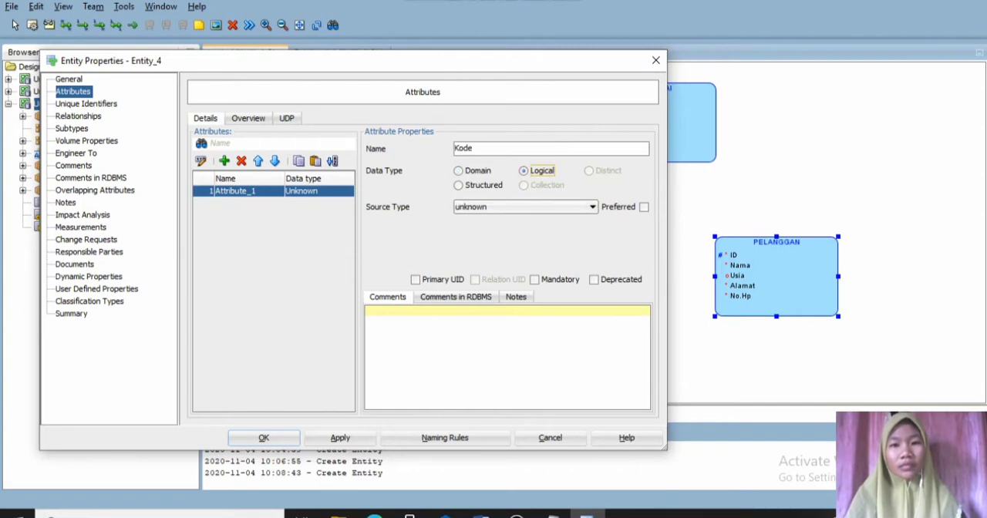
pyautogui.click(592, 207)
pyautogui.press('v')
pyautogui.press('v')
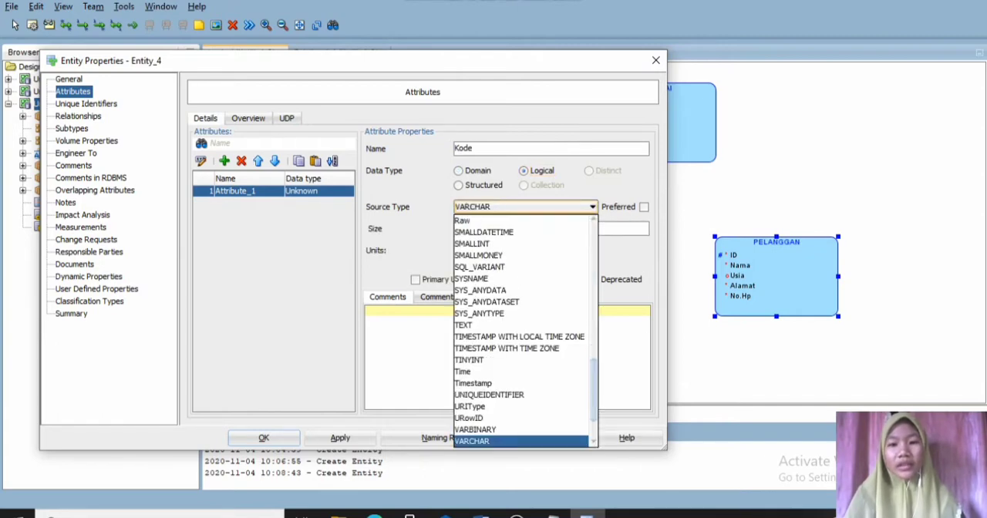
pyautogui.press('Return')
pyautogui.click(550, 229)
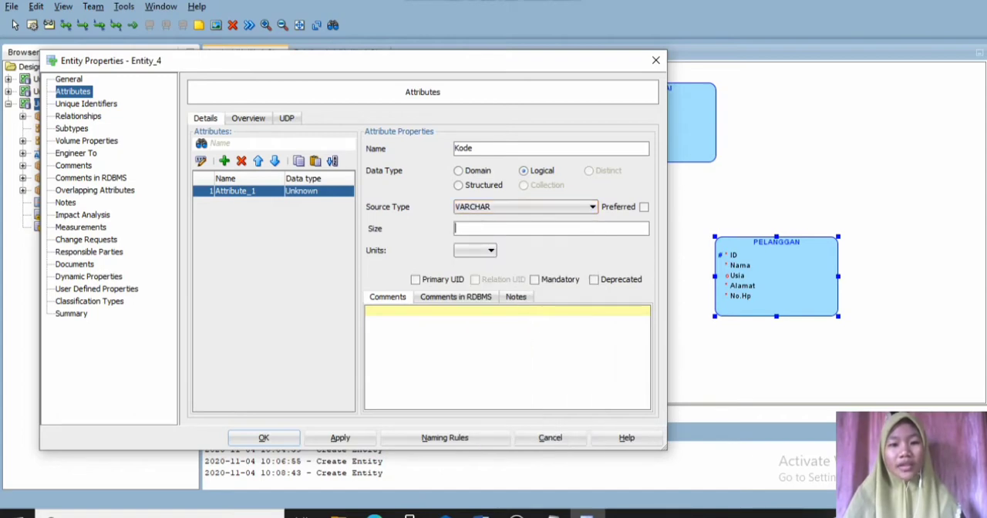
pyautogui.write('10')
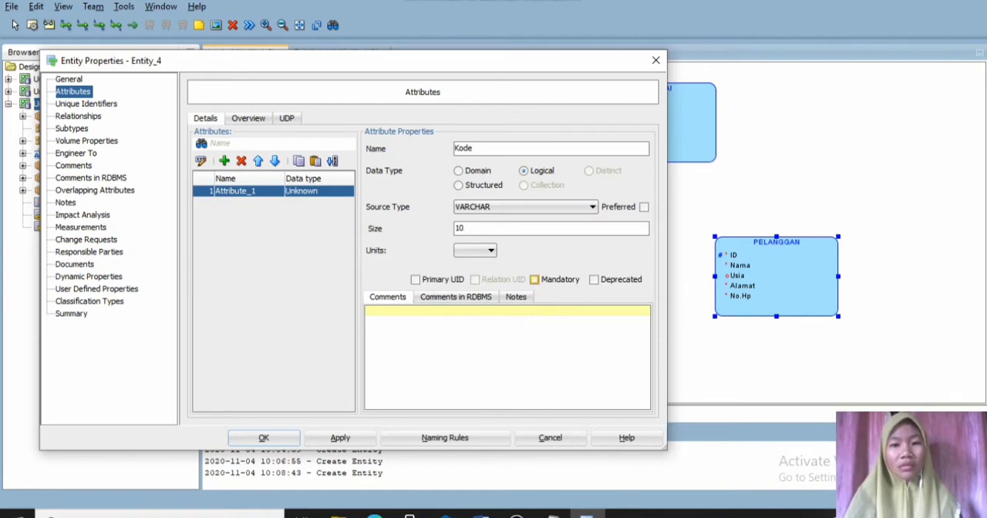
pyautogui.click(534, 279)
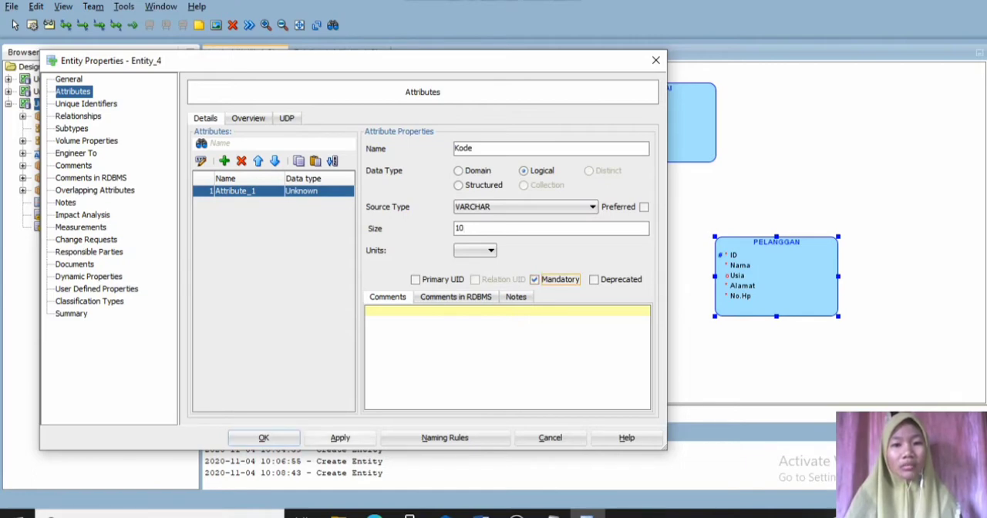
pyautogui.click(340, 437)
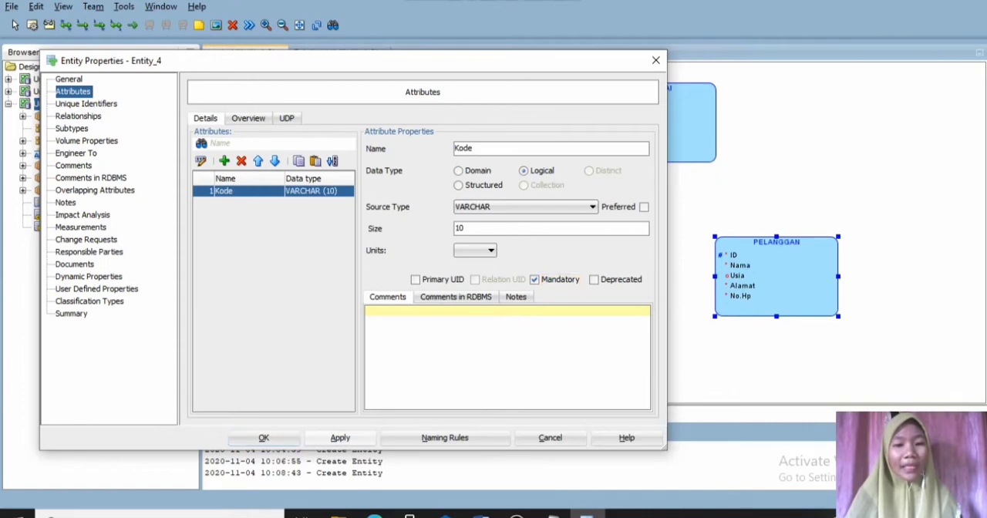
# - Add a mandatory "Nama" attribute to the BARANG entity with logical type VARCHAR and size 25
pyautogui.click(224, 160)
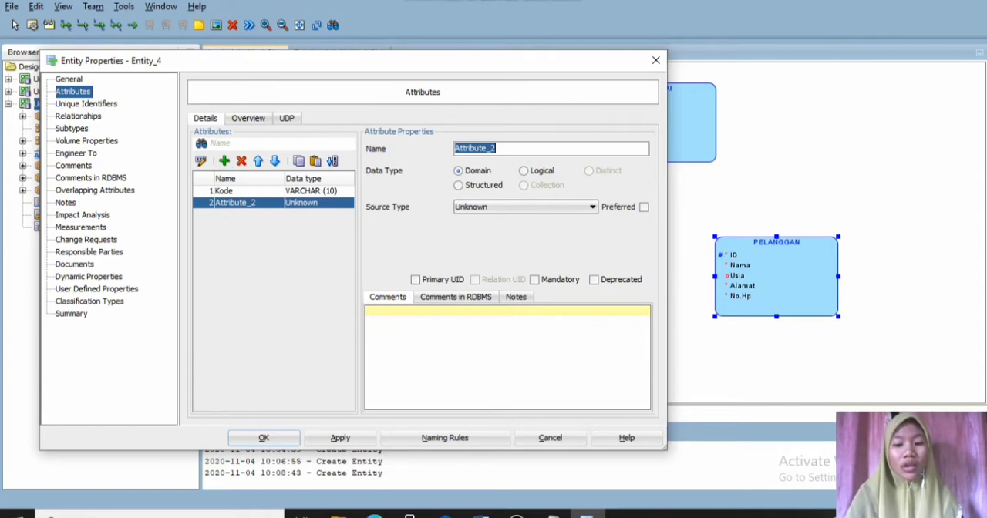
pyautogui.write('Nama')
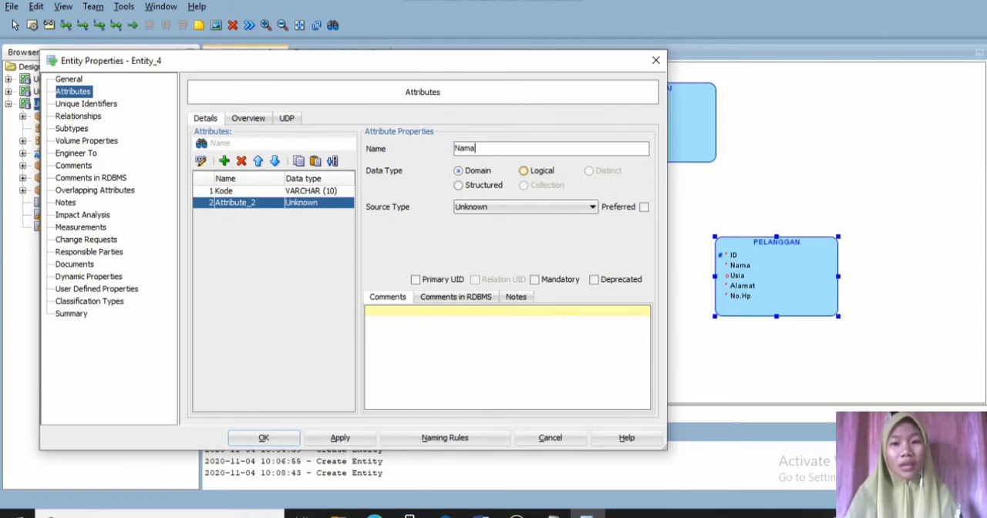
pyautogui.click(524, 170)
pyautogui.click(592, 206)
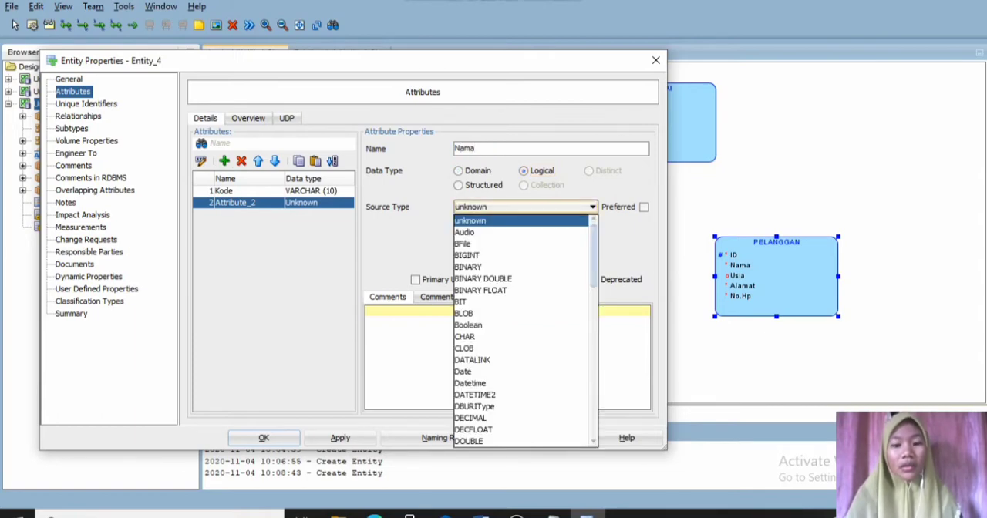
pyautogui.press('v')
pyautogui.press('v')
pyautogui.press('Return')
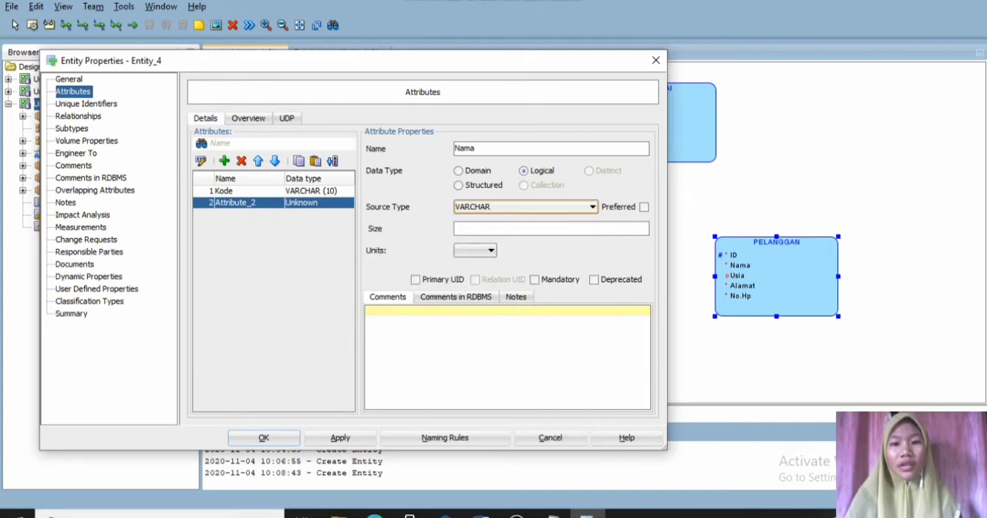
pyautogui.click(501, 228)
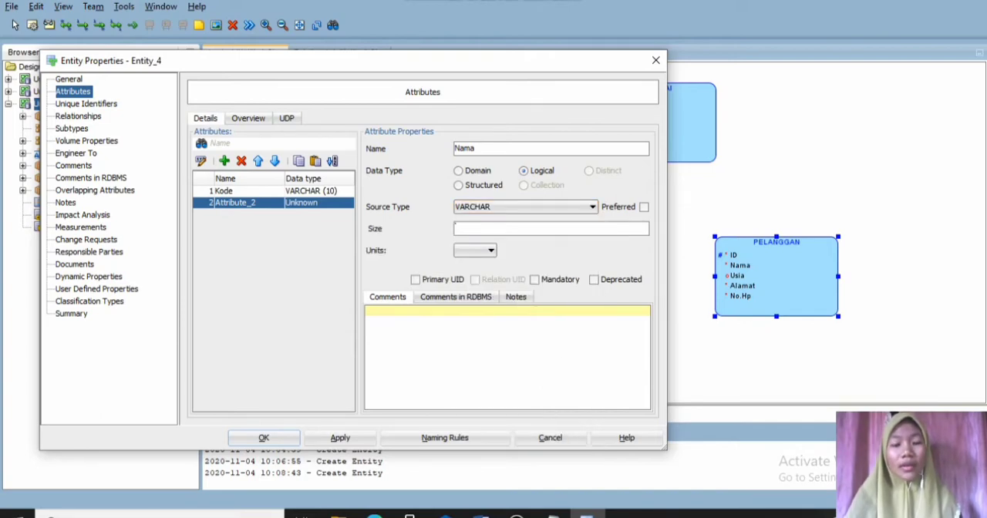
pyautogui.write('25')
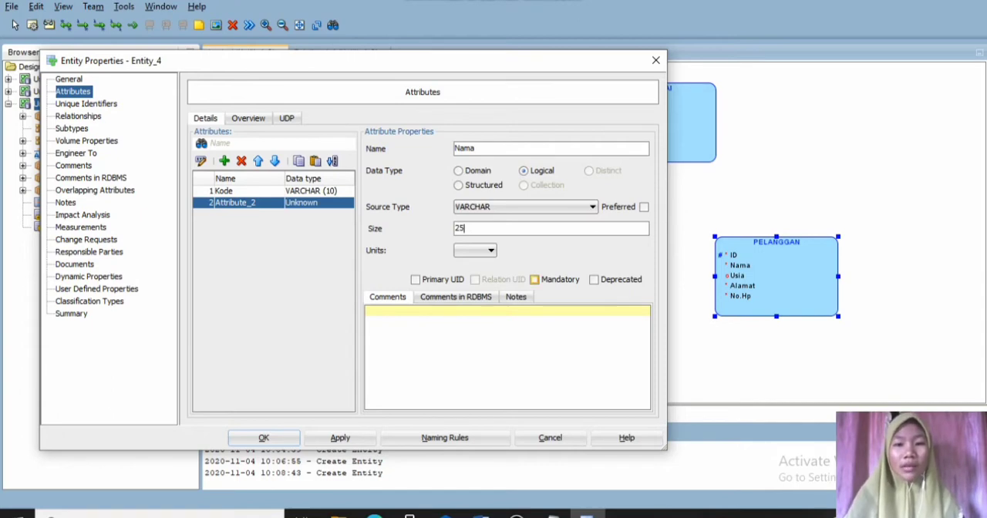
pyautogui.click(534, 279)
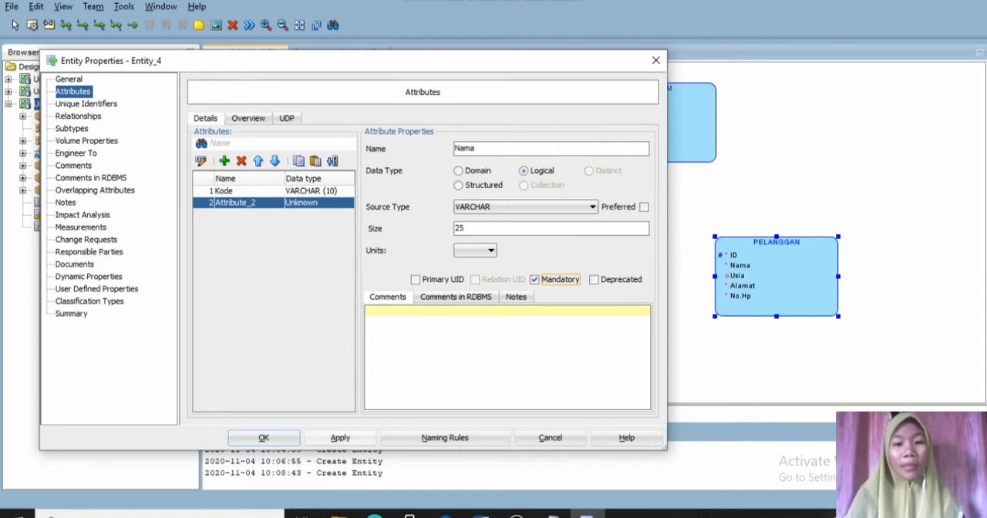
pyautogui.click(340, 437)
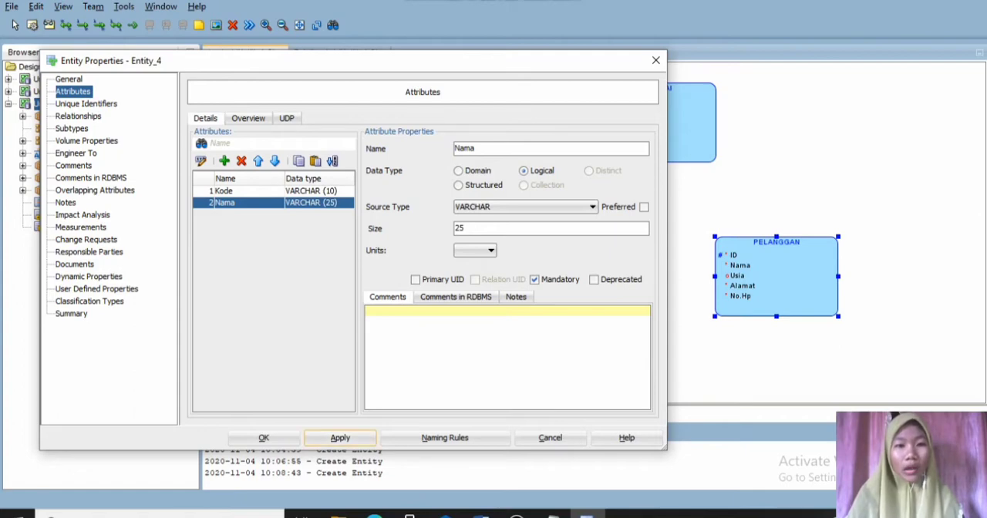
# - Add a mandatory "Harga" attribute to the BARANG entity with logical type NUMERIC
pyautogui.click(223, 160)
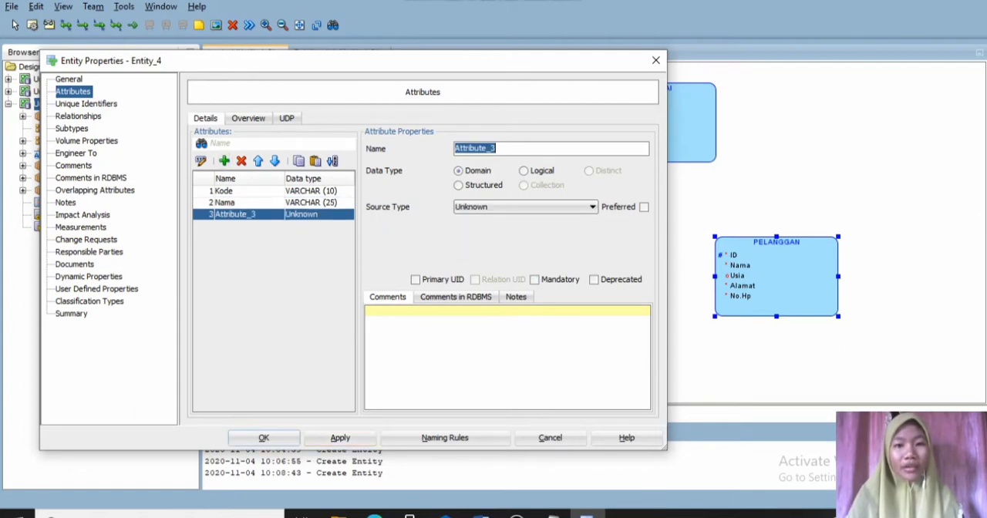
pyautogui.write('Harga')
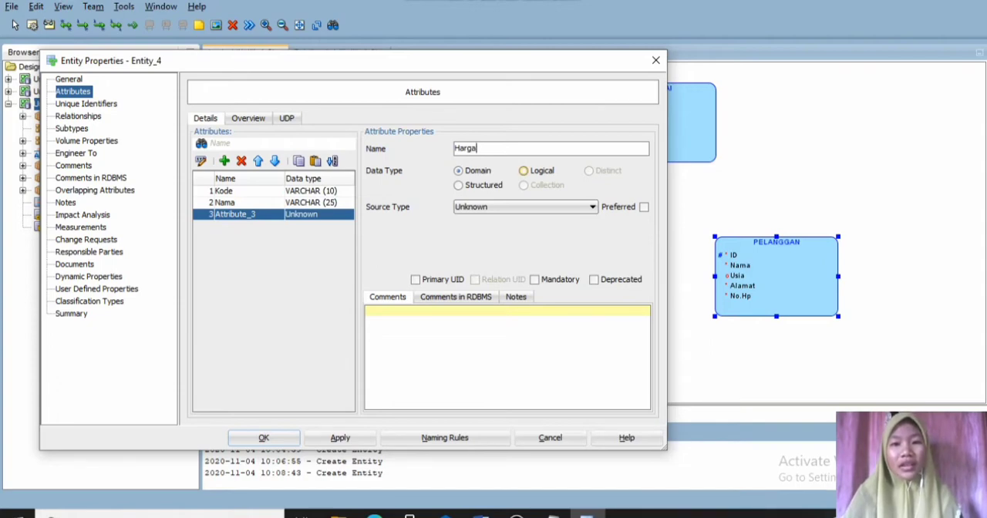
pyautogui.click(524, 170)
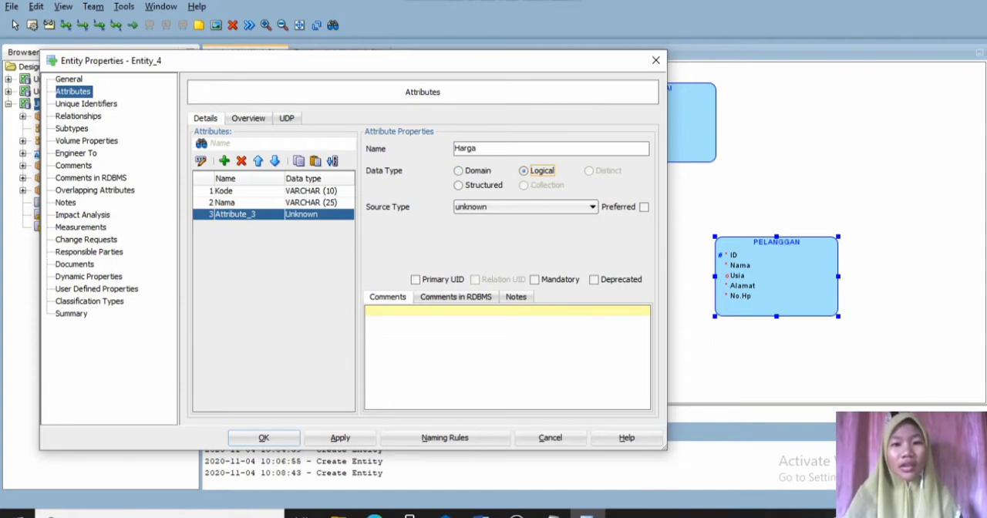
pyautogui.click(592, 207)
pyautogui.press('Down')
pyautogui.press('Down')
pyautogui.press('Down')
pyautogui.press('Down')
pyautogui.press('Down')
pyautogui.press('Down')
pyautogui.press('Down')
pyautogui.press('Down')
pyautogui.press('Down')
pyautogui.press('Down')
pyautogui.press('Down')
pyautogui.press('Down')
pyautogui.press('Down')
pyautogui.press('Down')
pyautogui.press('Down')
pyautogui.press('Down')
pyautogui.press('Down')
pyautogui.press('Down')
pyautogui.press('Down')
pyautogui.press('Down')
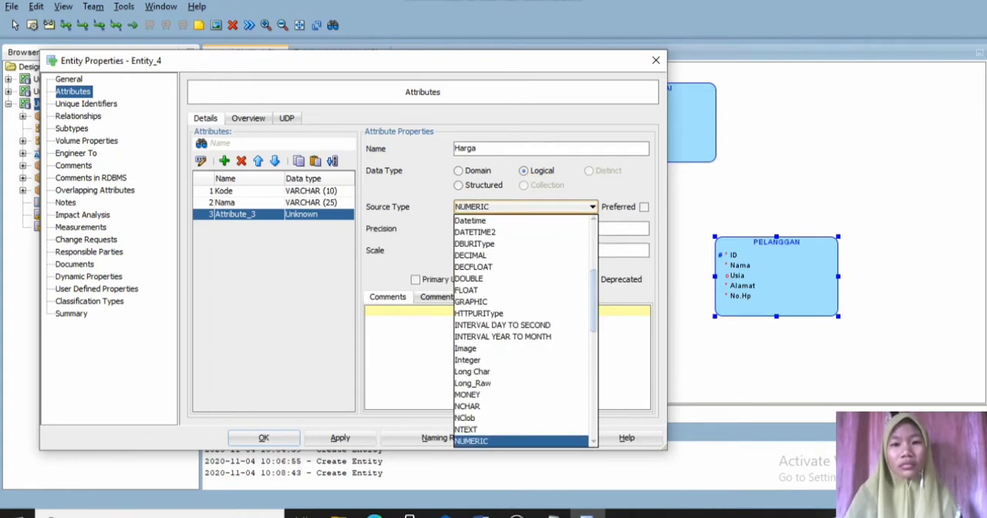
pyautogui.press('Return')
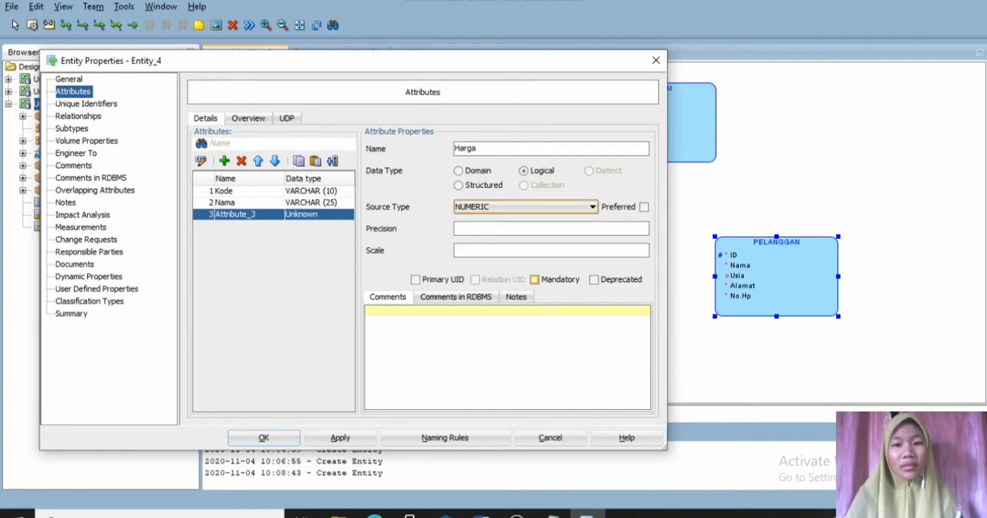
pyautogui.click(535, 279)
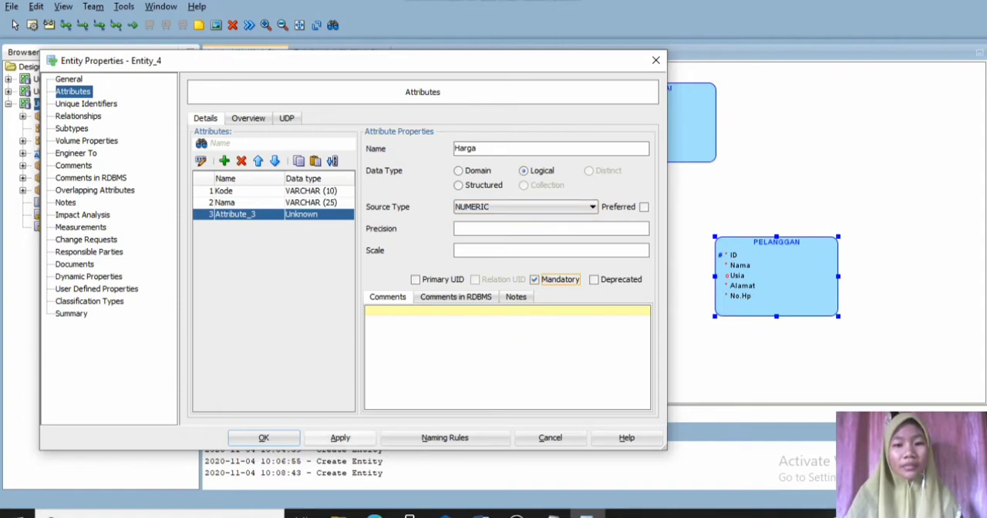
pyautogui.click(340, 437)
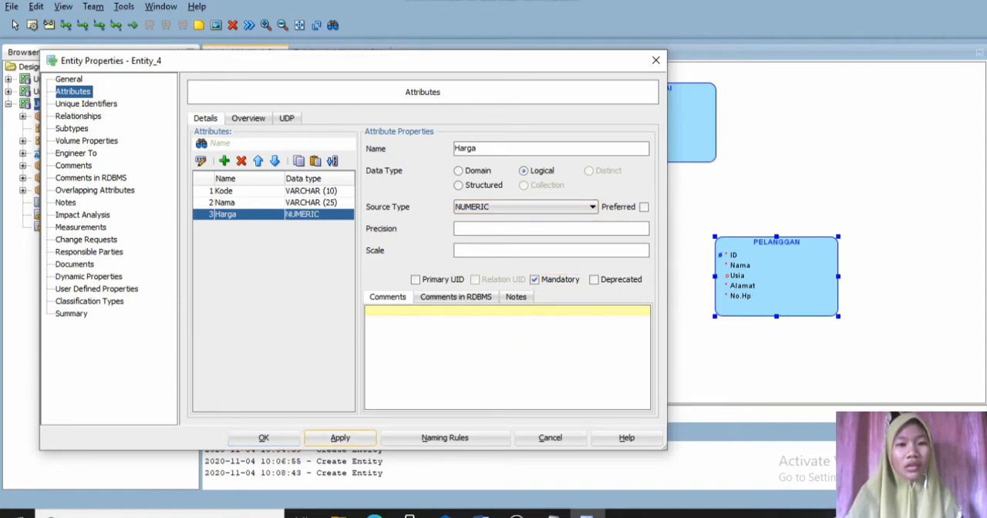
# - Complete BARANG with a mandatory "Jumlah" attribute of logical type VARCHAR and size MAX, and move the entity slightly up and left
pyautogui.click(224, 161)
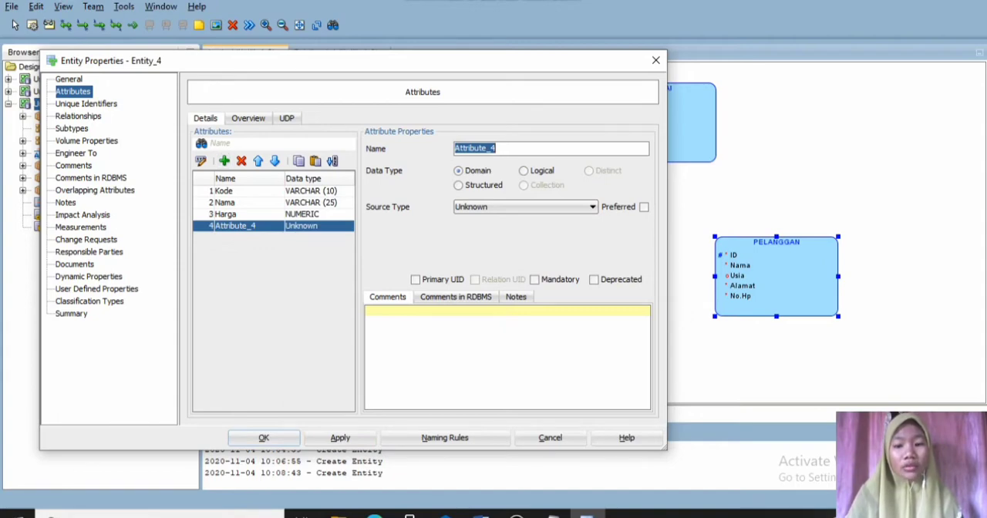
pyautogui.write('Jumlah')
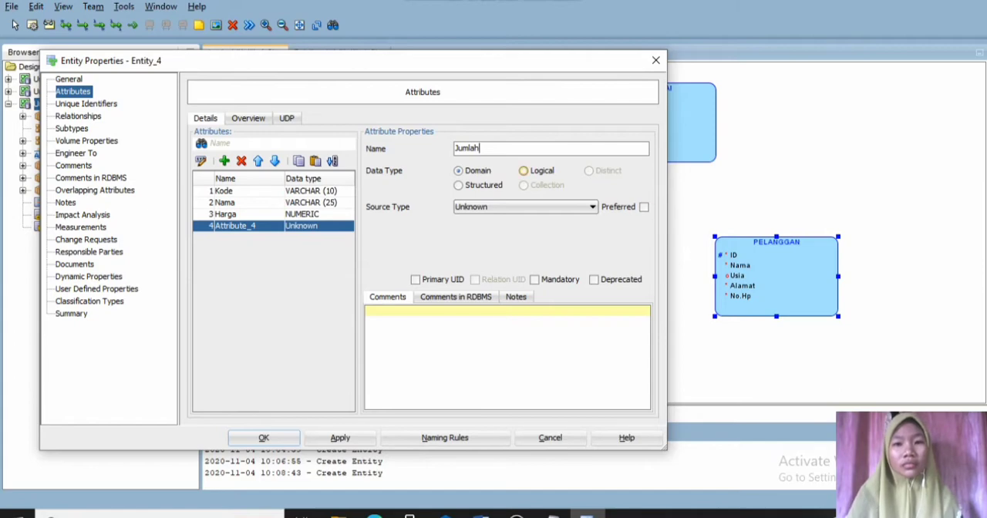
pyautogui.click(524, 171)
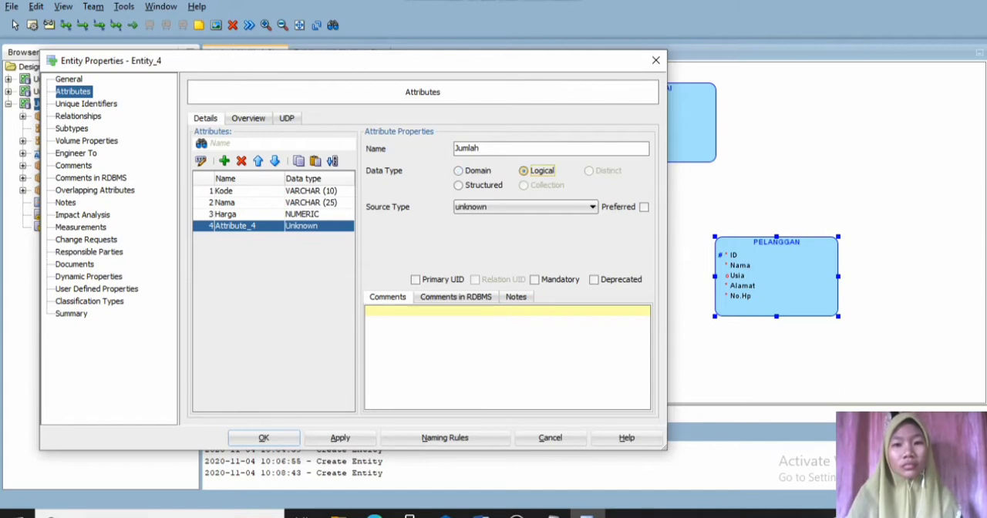
pyautogui.click(593, 206)
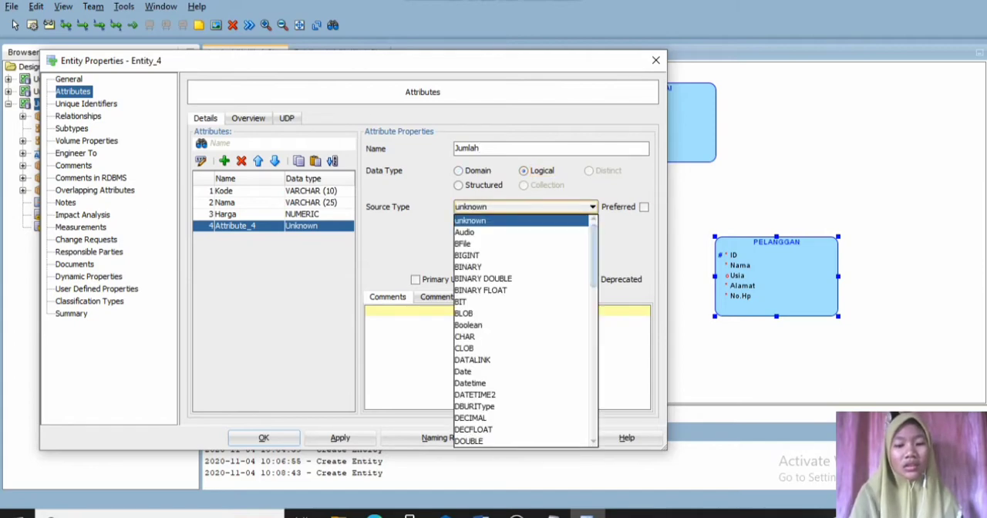
pyautogui.press('v')
pyautogui.press('v')
pyautogui.press('Return')
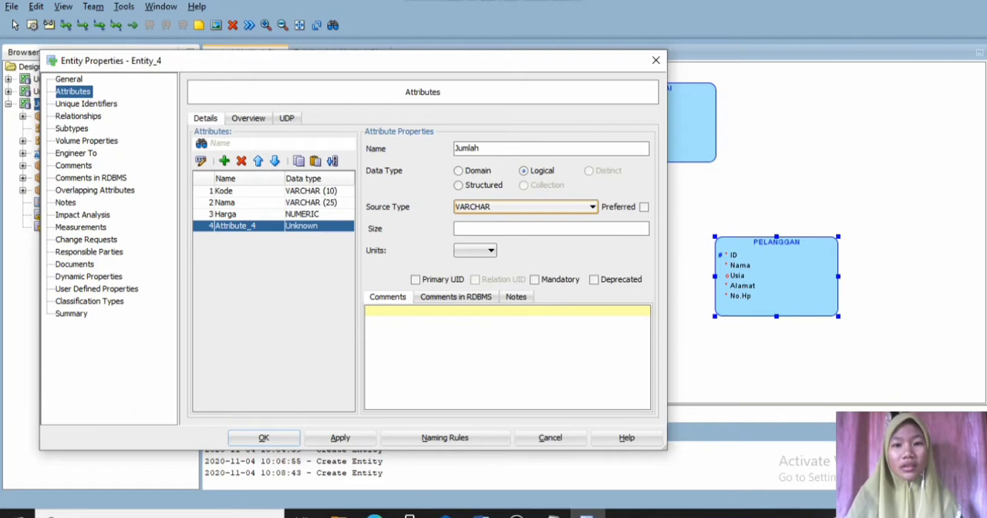
pyautogui.click(540, 229)
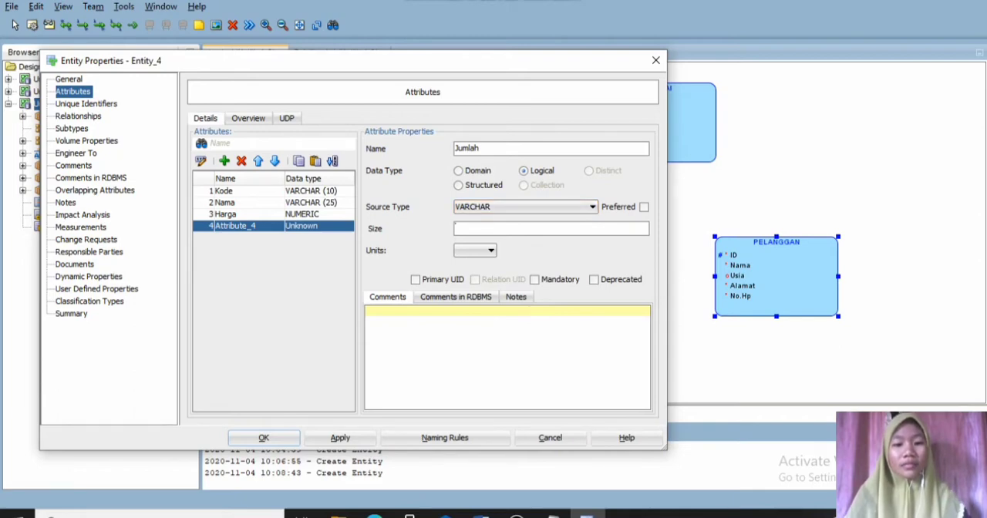
pyautogui.write('MAX')
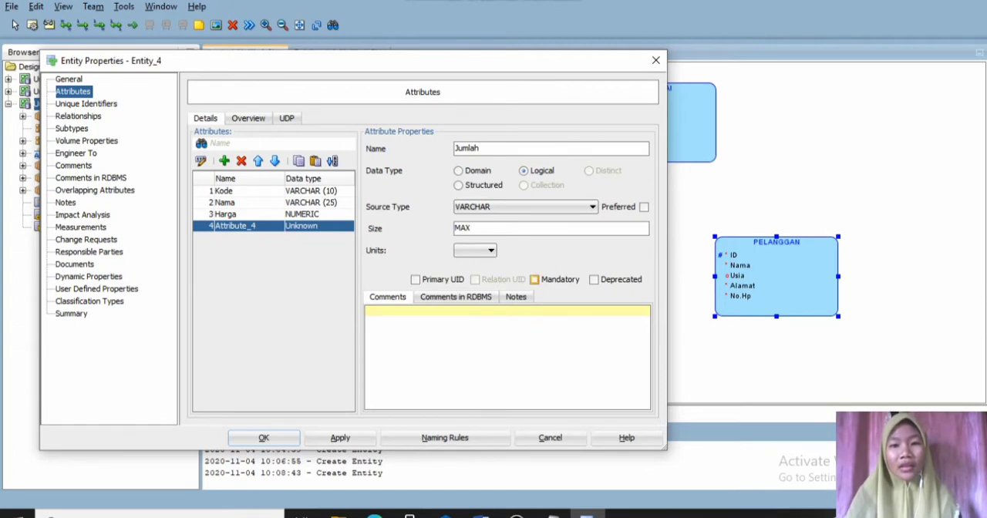
pyautogui.click(535, 280)
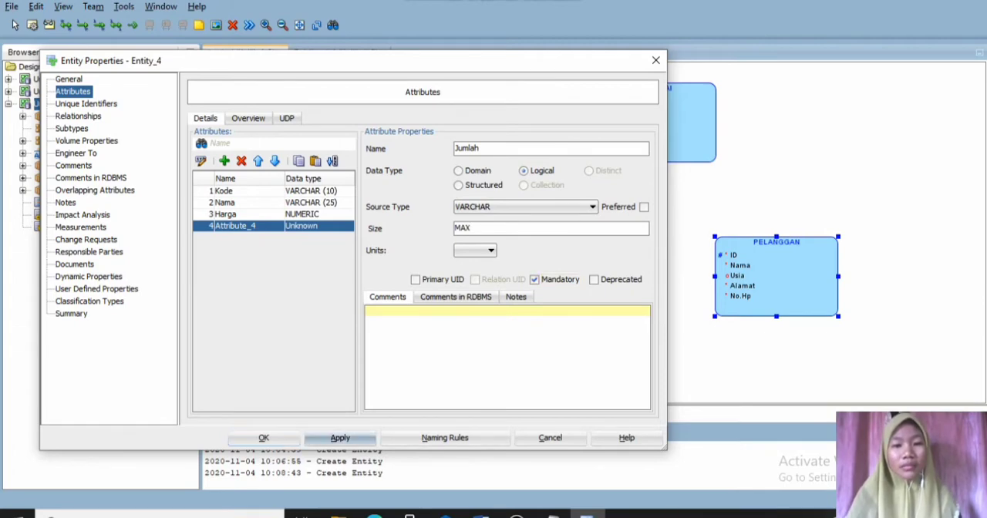
pyautogui.click(340, 438)
pyautogui.click(264, 438)
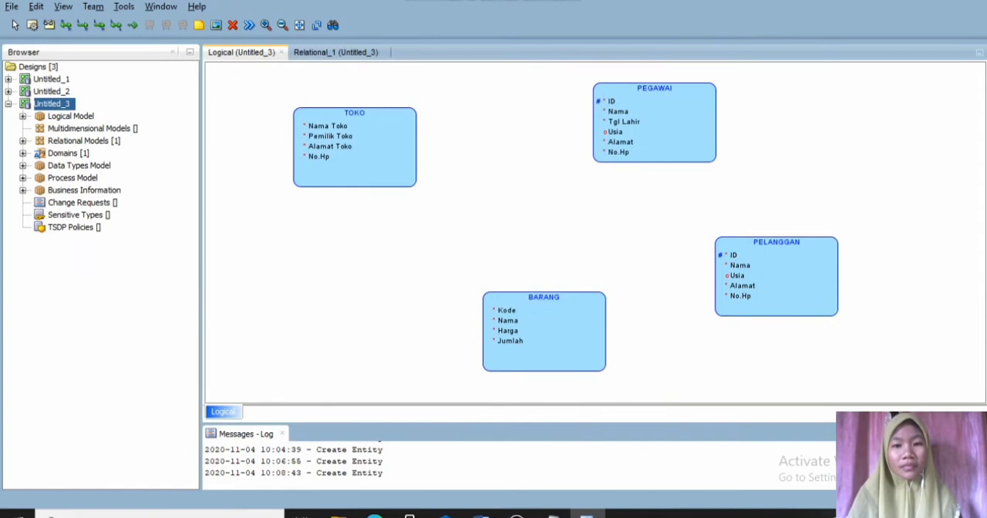
pyautogui.moveTo(544, 331); pyautogui.dragTo(498, 305)
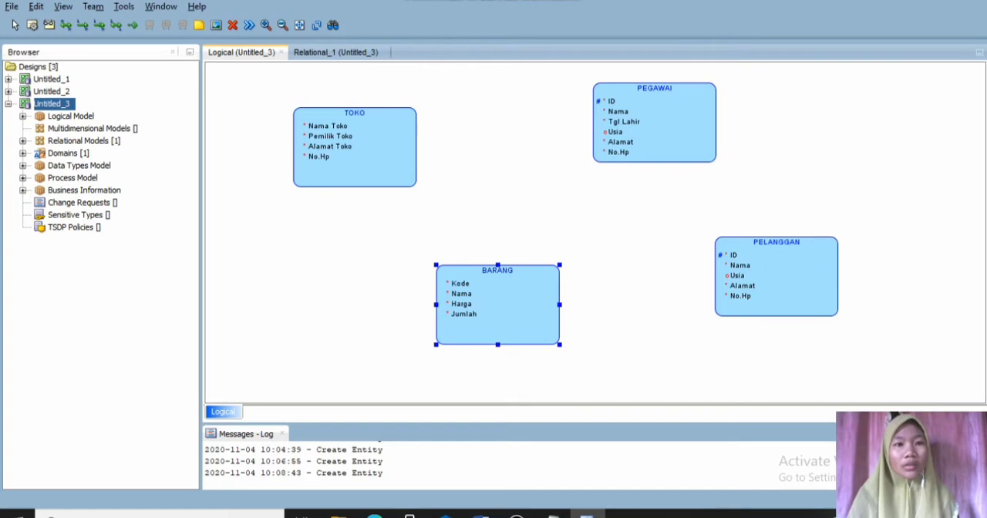
# - Create a one-to-many relation from TOKO to PEGAWAI, named "berisi" on source and "bekerja" on target, with the source not optional
pyautogui.click(82, 26)
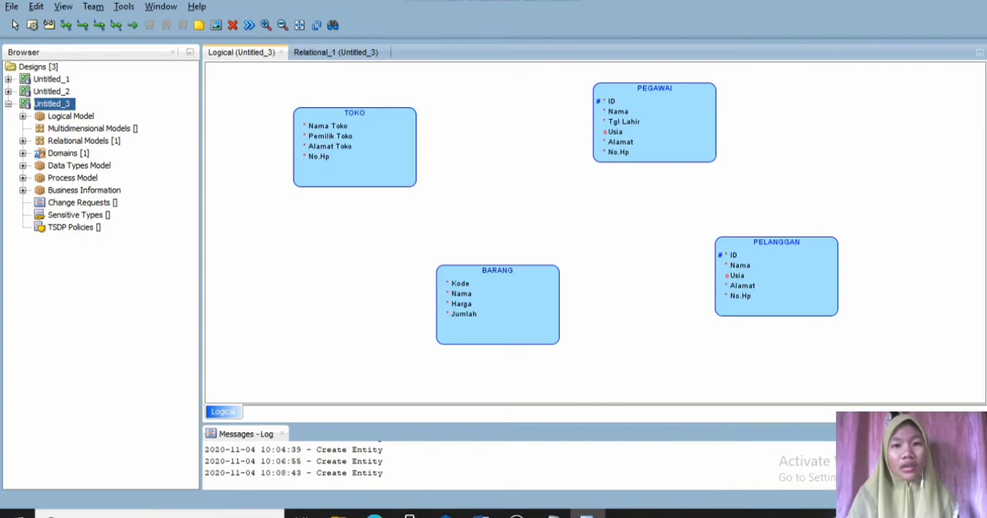
pyautogui.moveTo(402, 124); pyautogui.dragTo(604, 121)
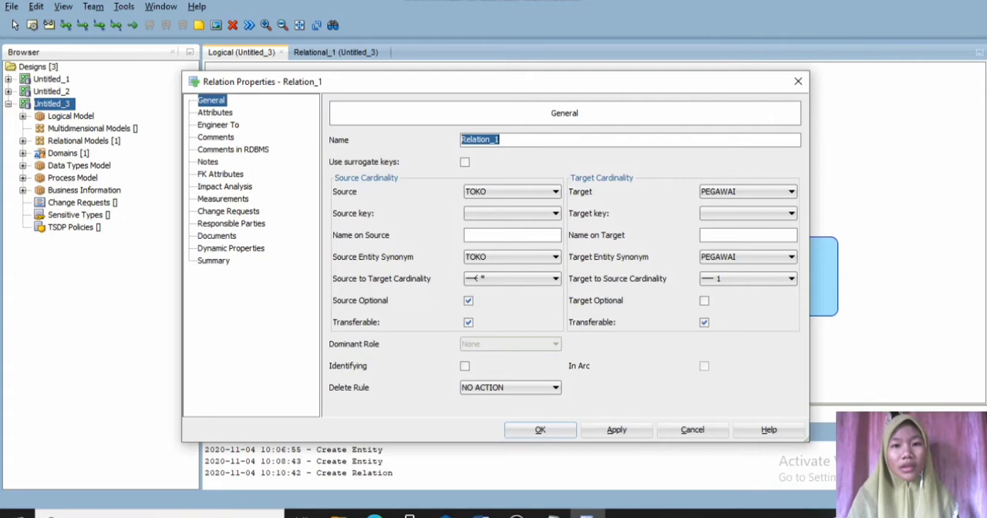
pyautogui.click(501, 235)
pyautogui.write('b')
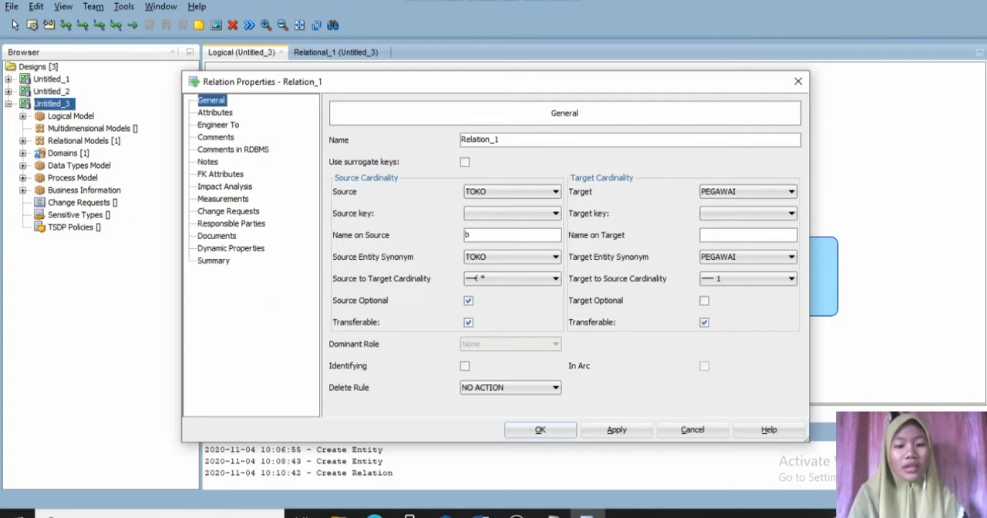
pyautogui.write('erisi')
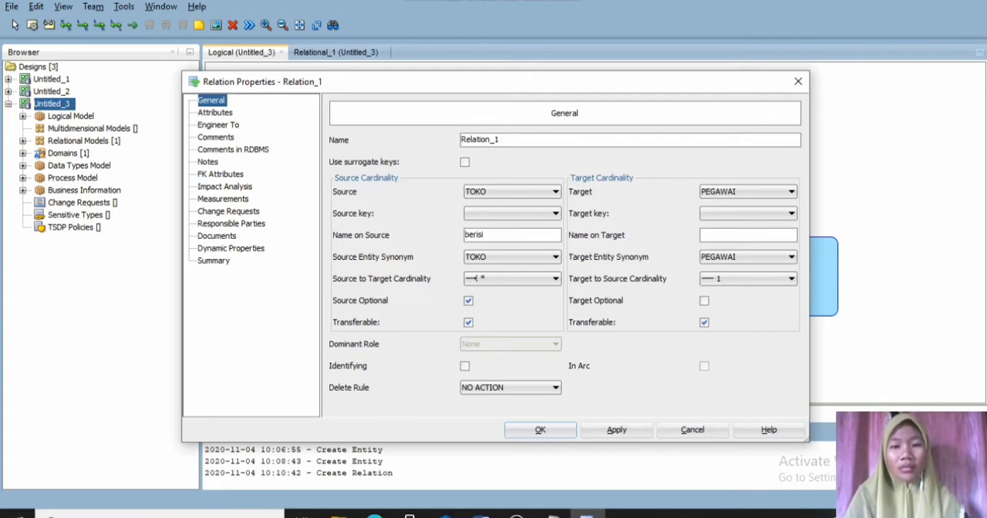
pyautogui.click(748, 235)
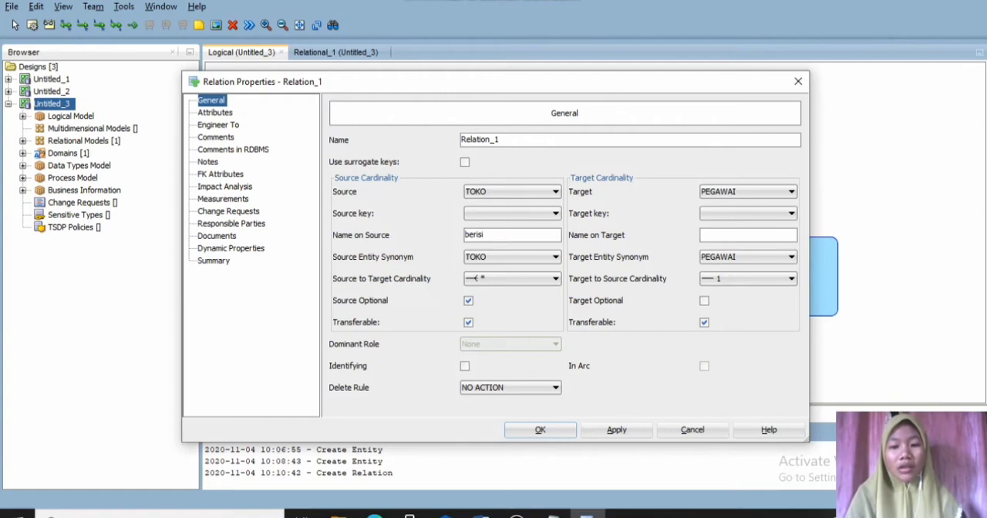
pyautogui.write('bekerja')
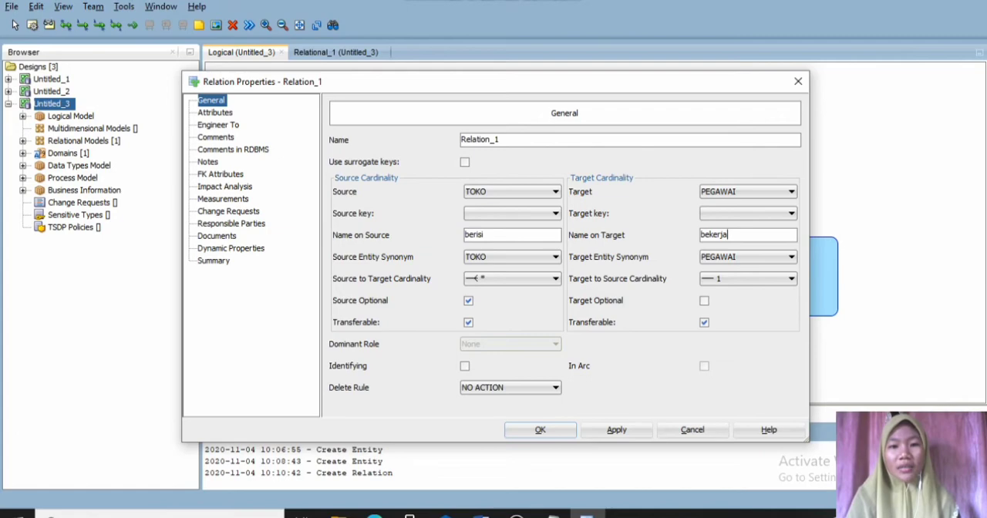
pyautogui.click(468, 300)
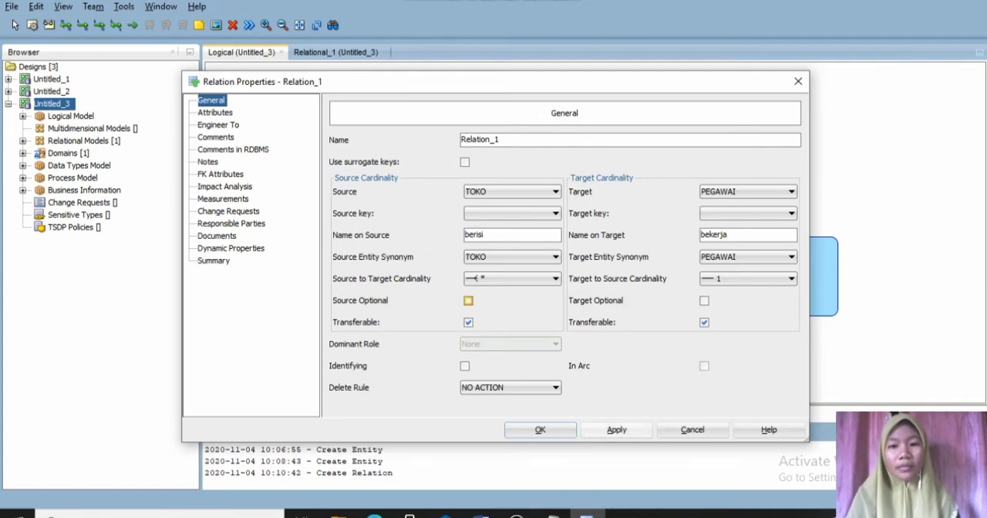
pyautogui.click(540, 430)
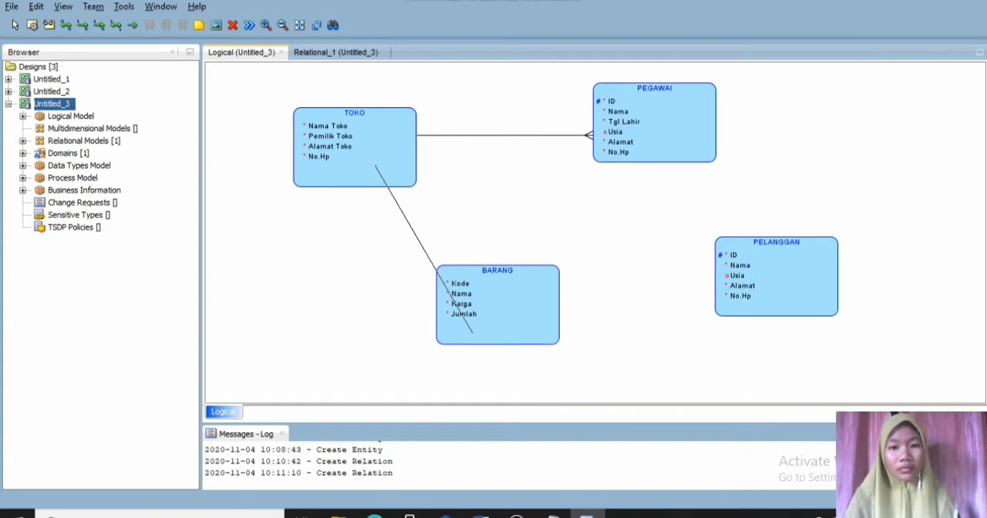
# - Create a one-to-many relation from TOKO to BARANG, named "menyediakan" on source and "disediakan" on target, with the source not optional
pyautogui.click(455, 299)
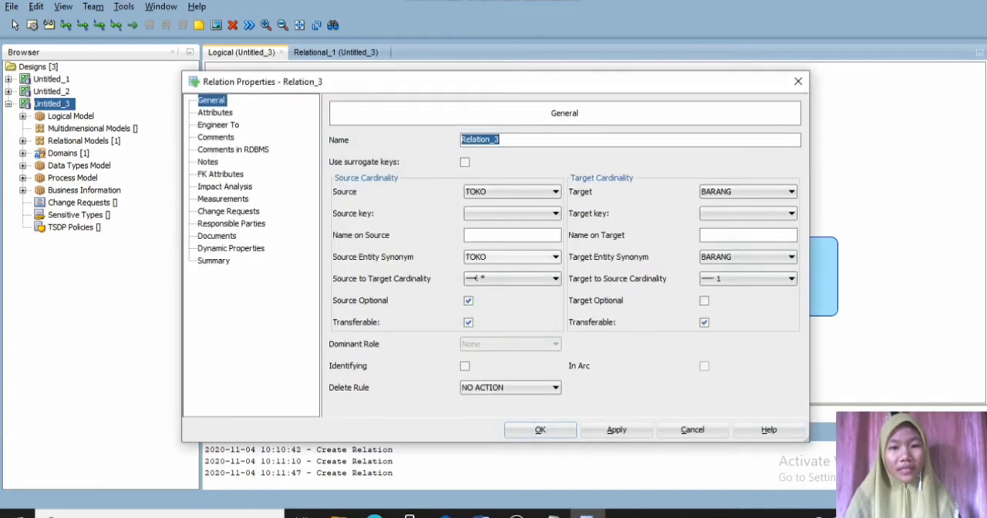
pyautogui.click(509, 235)
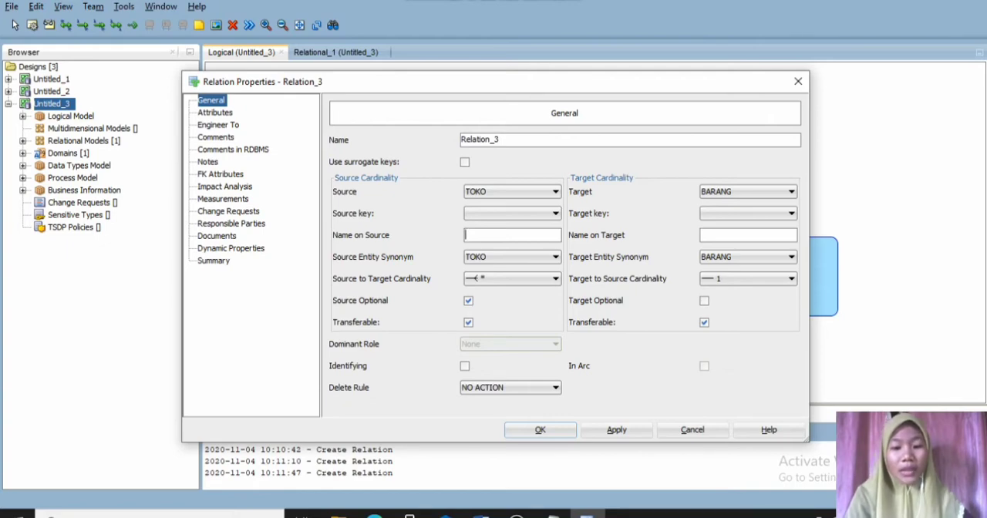
pyautogui.write('menye')
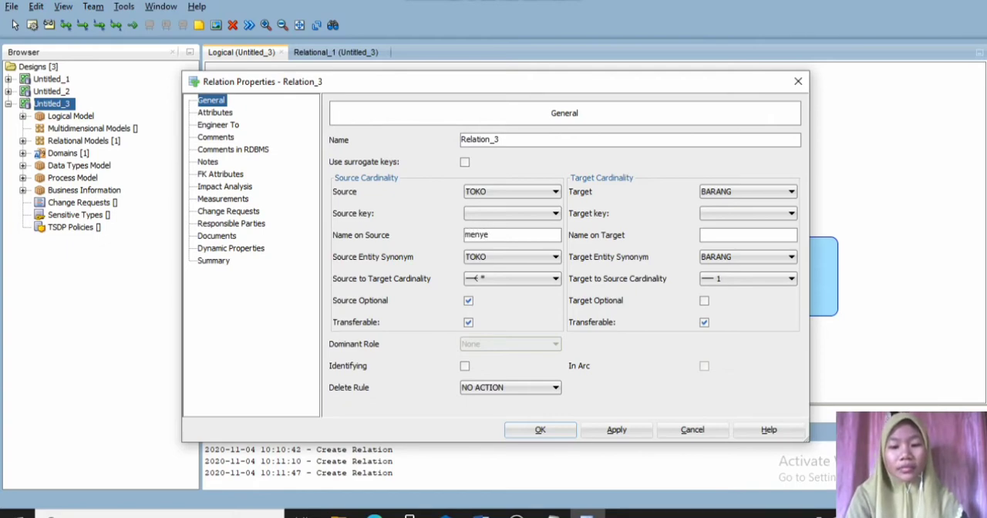
pyautogui.write('diakan')
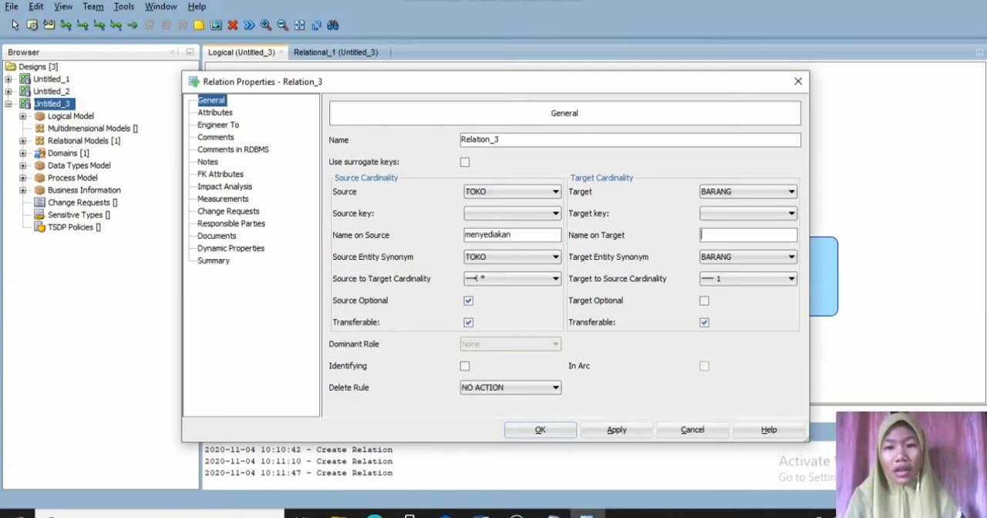
pyautogui.write('d')
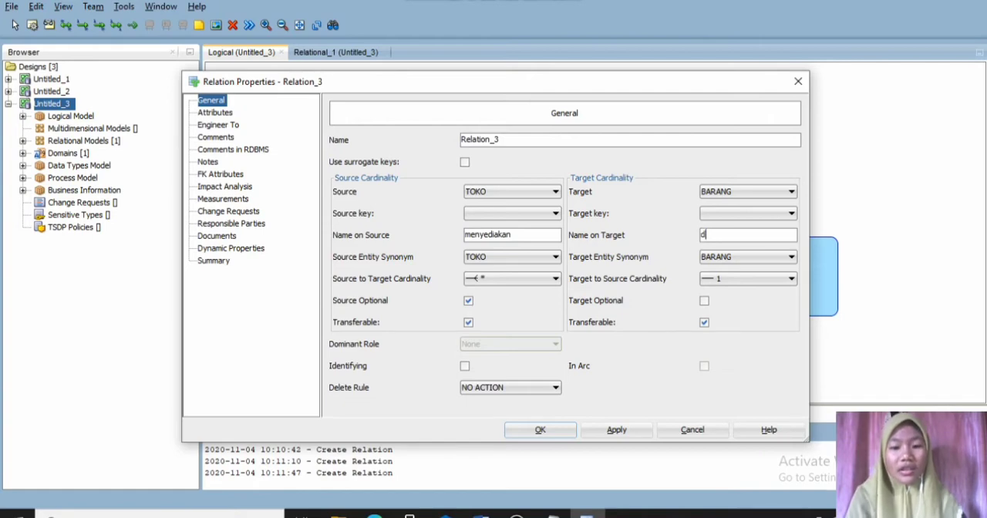
pyautogui.write('isedi')
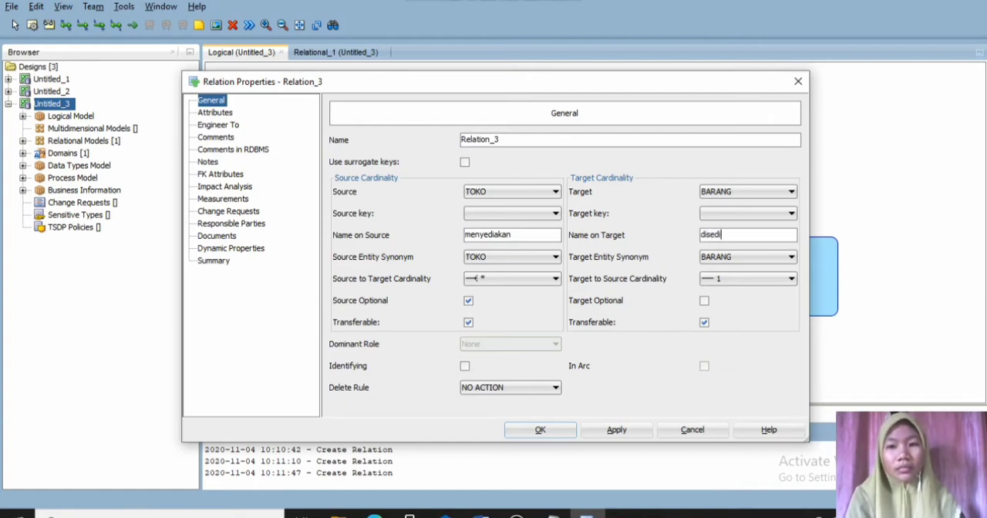
pyautogui.write('akan')
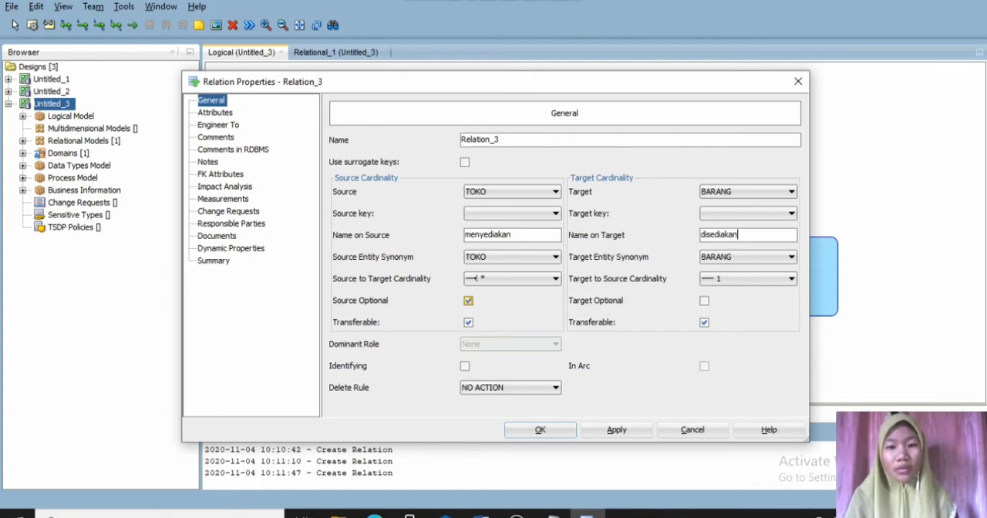
pyautogui.click(468, 301)
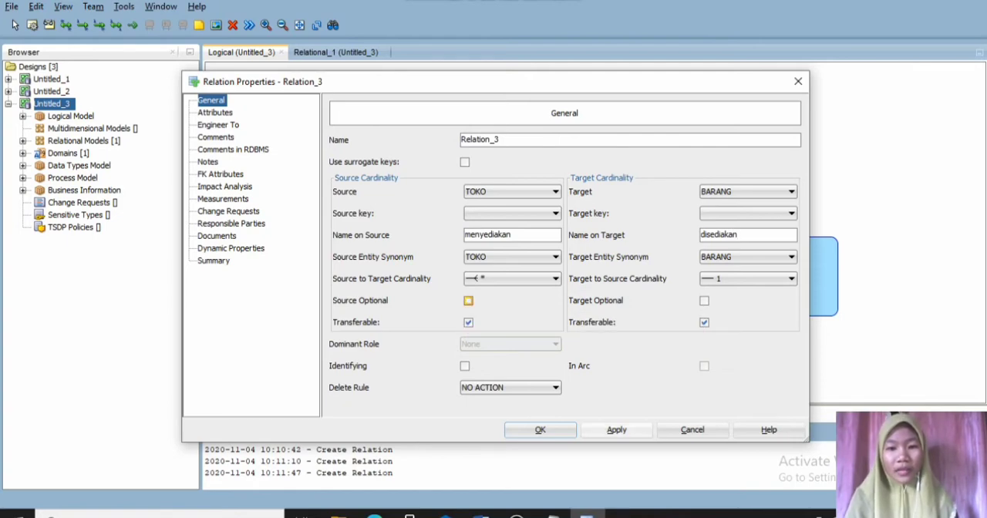
pyautogui.click(617, 430)
pyautogui.click(541, 431)
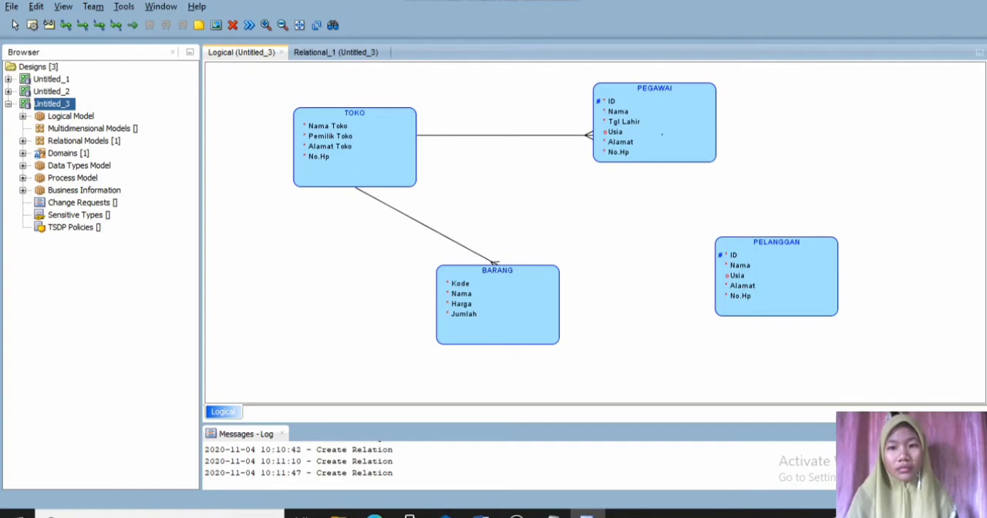
# - Create a many-to-many relation from PEGAWAI to PELANGGAN, named "melayani" on source and "dilayani" on target, with the source not optional
pyautogui.click(662, 133)
pyautogui.click(751, 248)
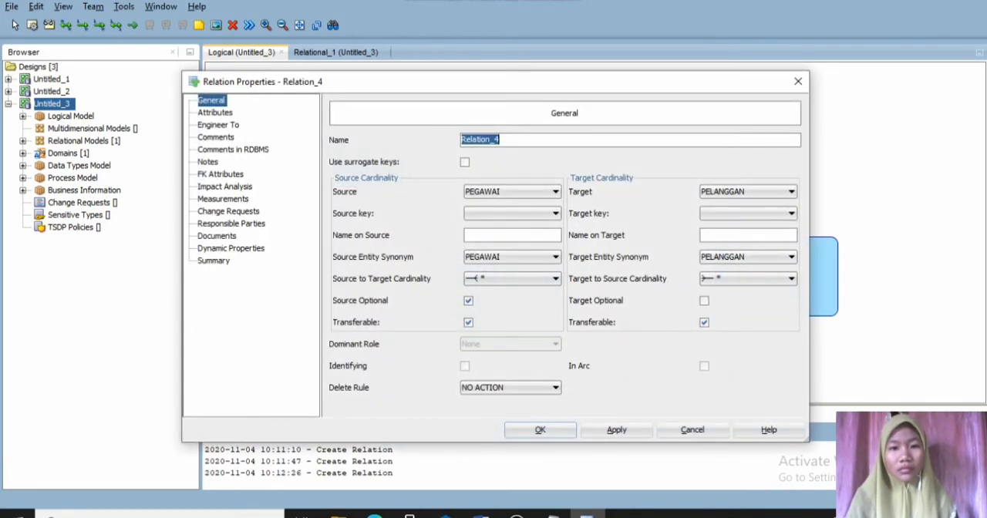
pyautogui.click(512, 235)
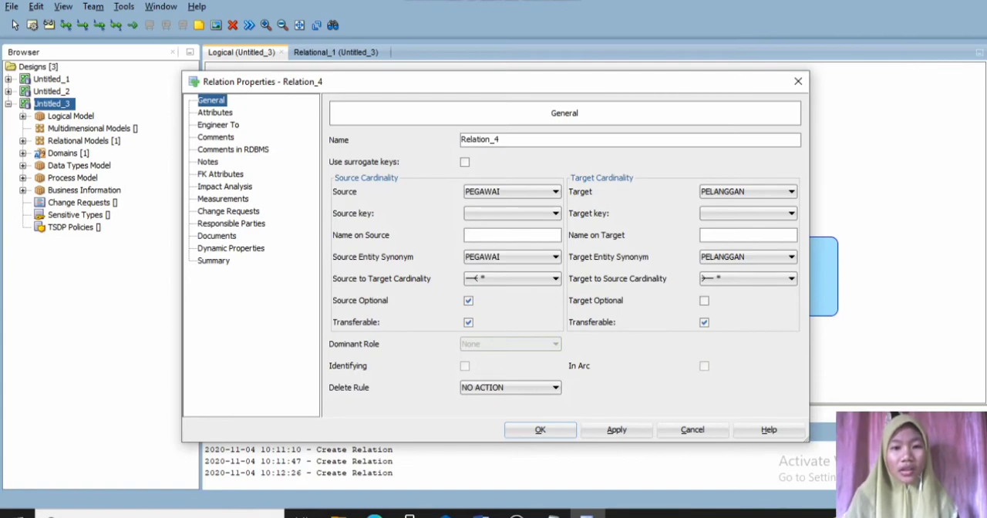
pyautogui.write('mel')
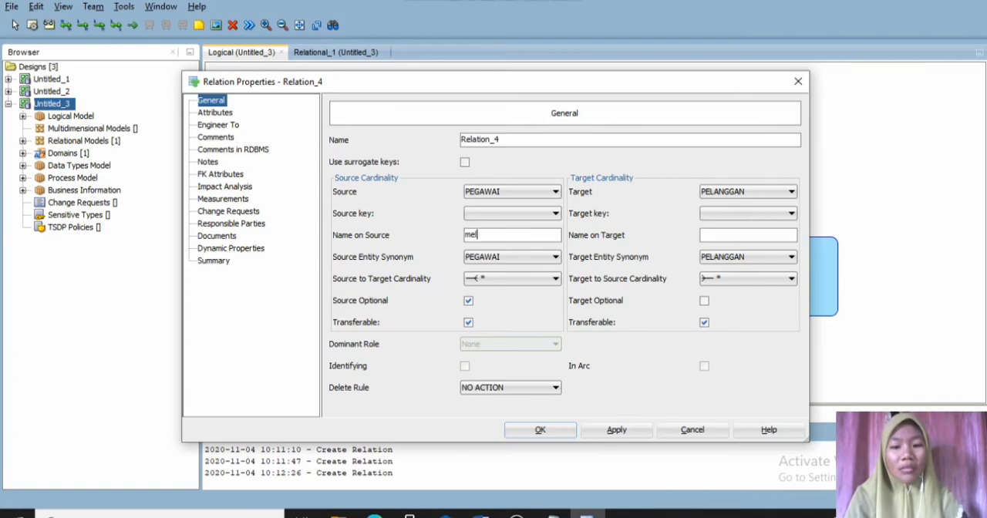
pyautogui.write('ayani')
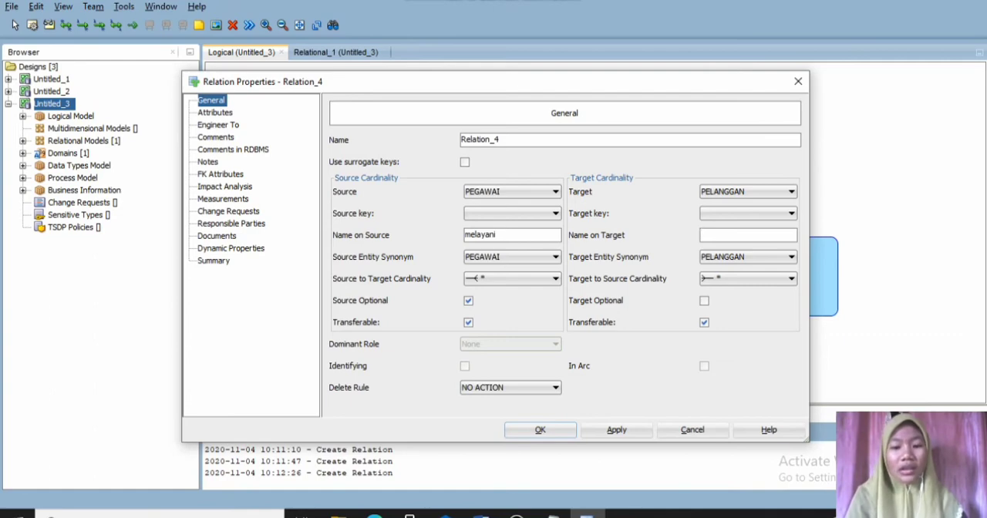
pyautogui.write('dilayani')
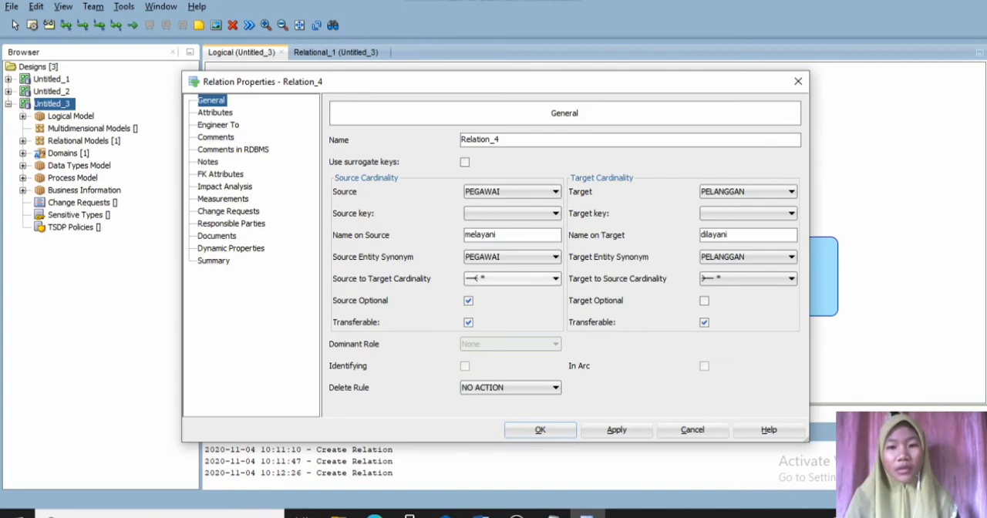
pyautogui.click(468, 301)
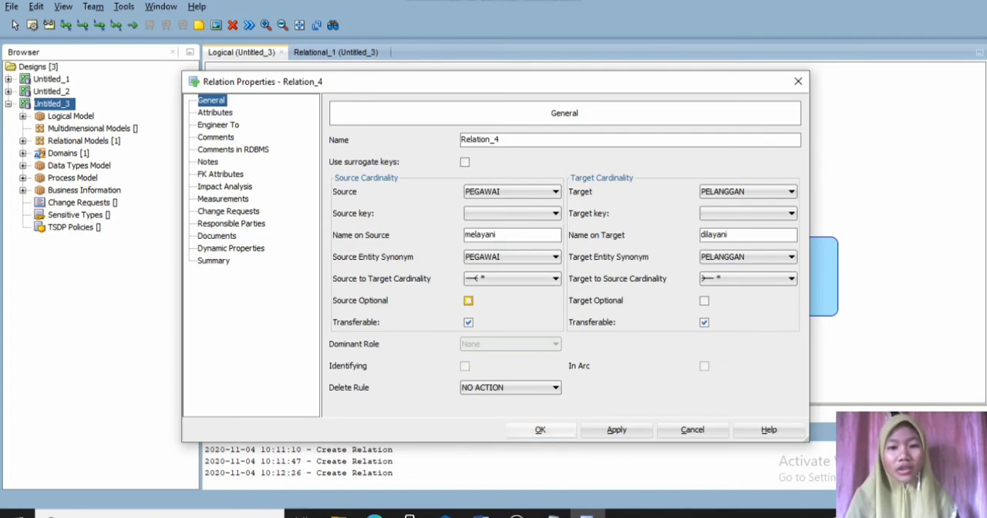
pyautogui.click(617, 429)
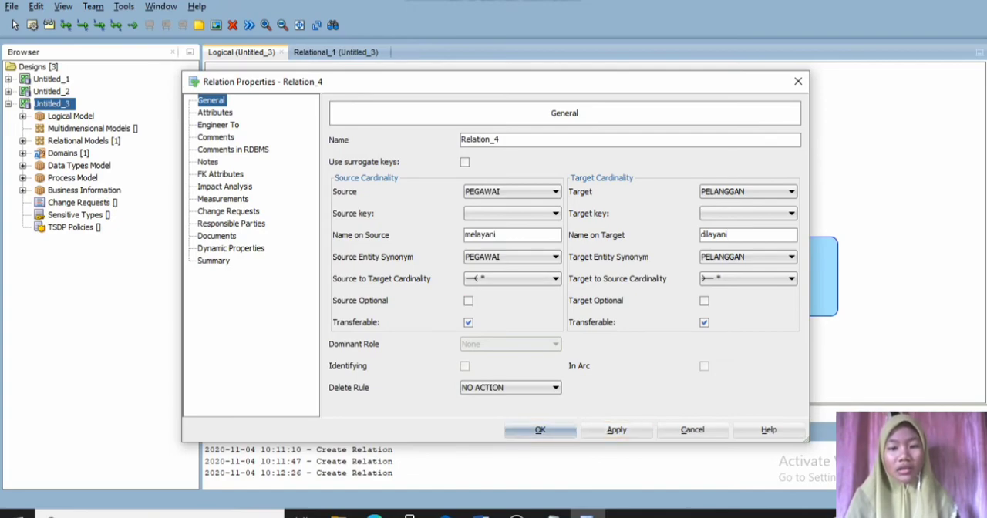
pyautogui.click(539, 430)
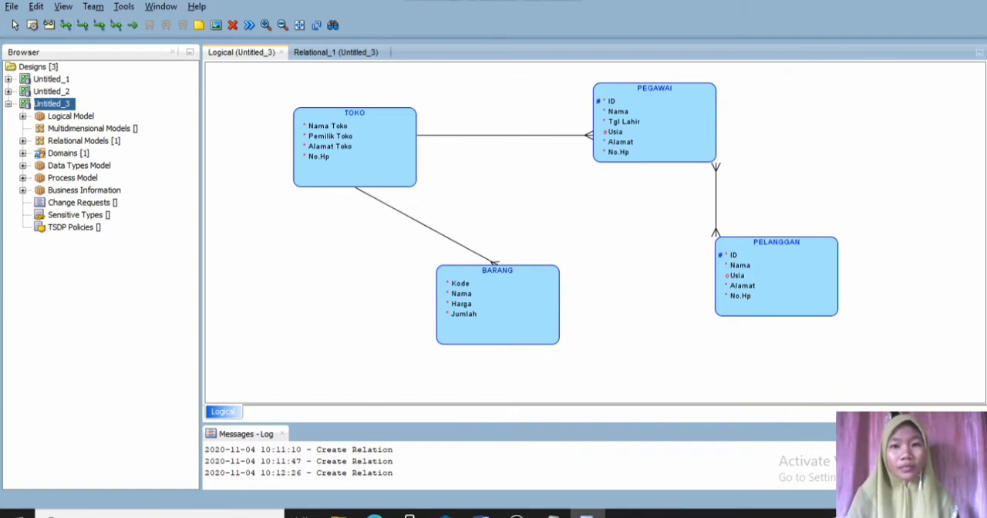
# - Create a many-to-many relation from PEGAWAI to BARANG, named "menyusun" on source and "disusun" on target, with the source not optional
pyautogui.click(622, 134)
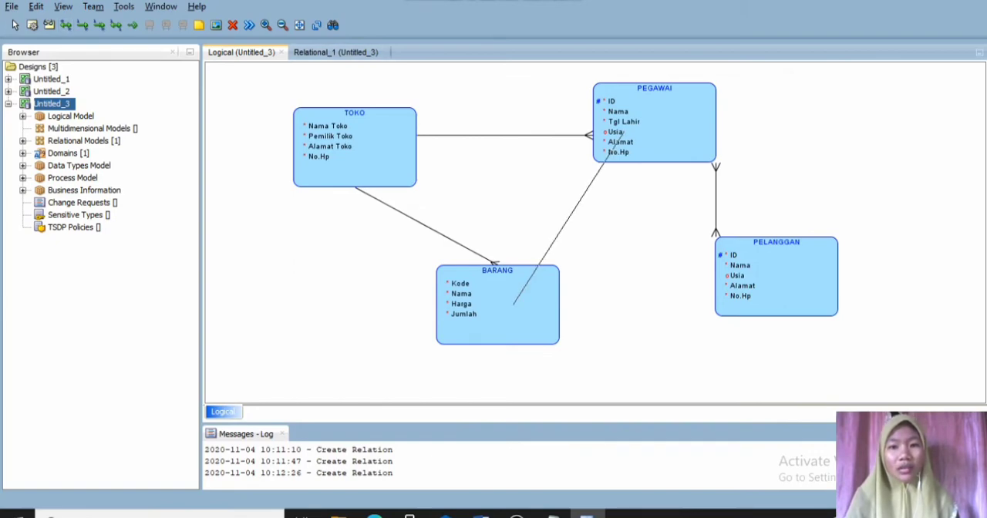
pyautogui.click(516, 297)
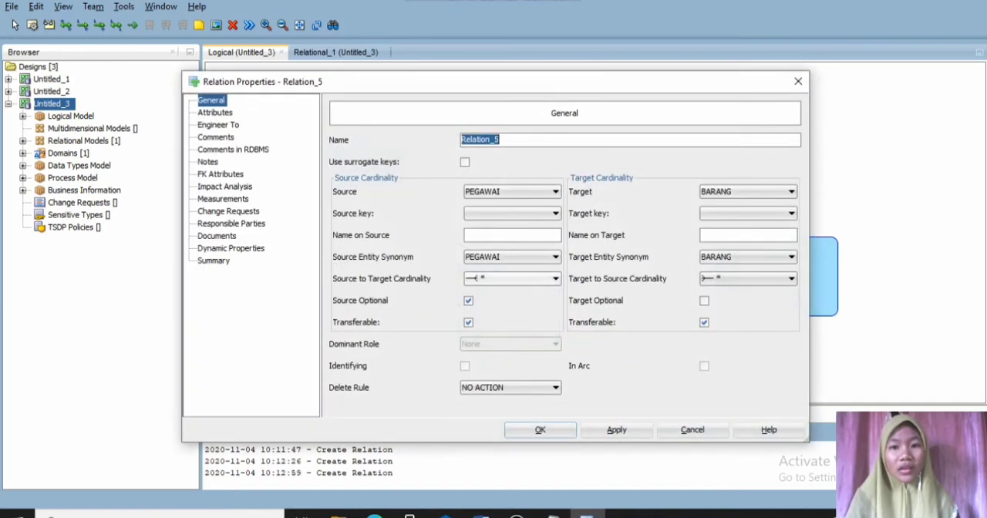
pyautogui.click(511, 235)
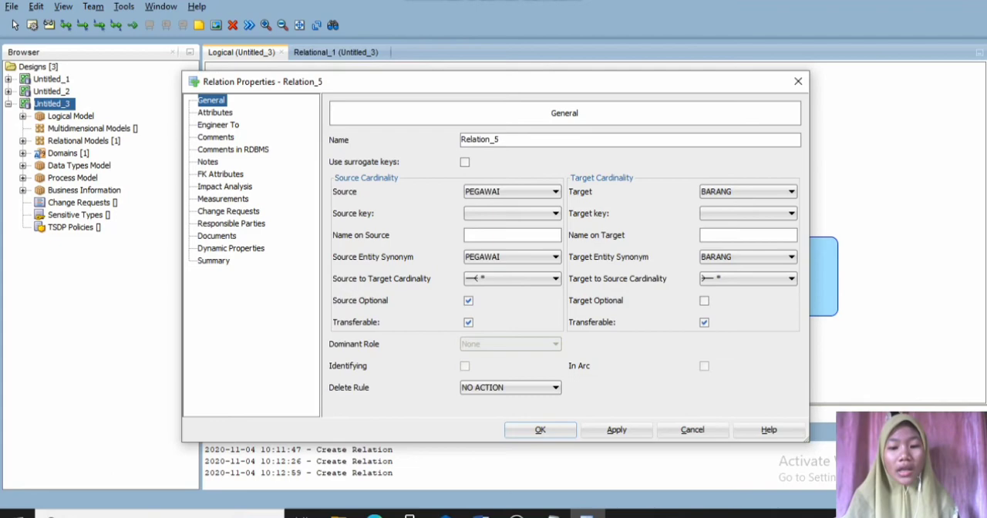
pyautogui.write('mne')
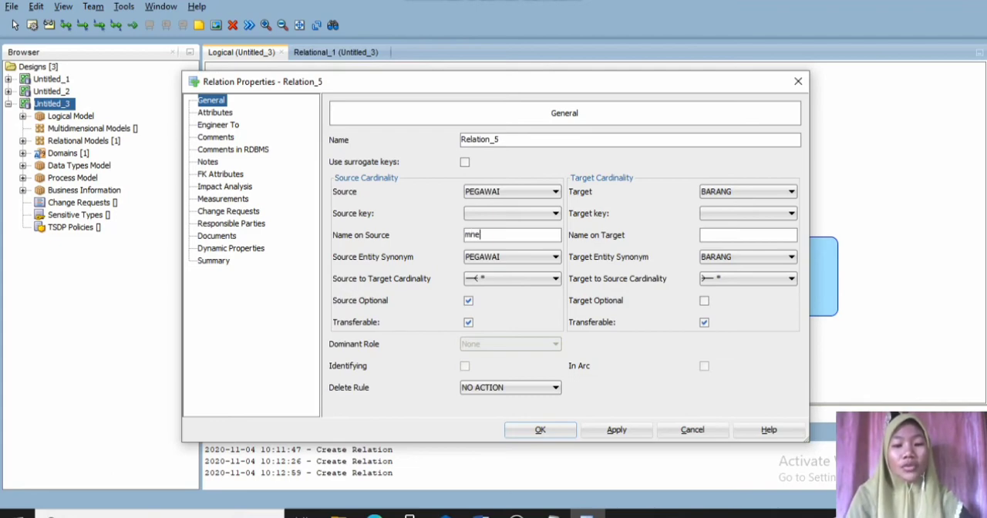
pyautogui.press('BackSpace')
pyautogui.press('BackSpace')
pyautogui.write('en')
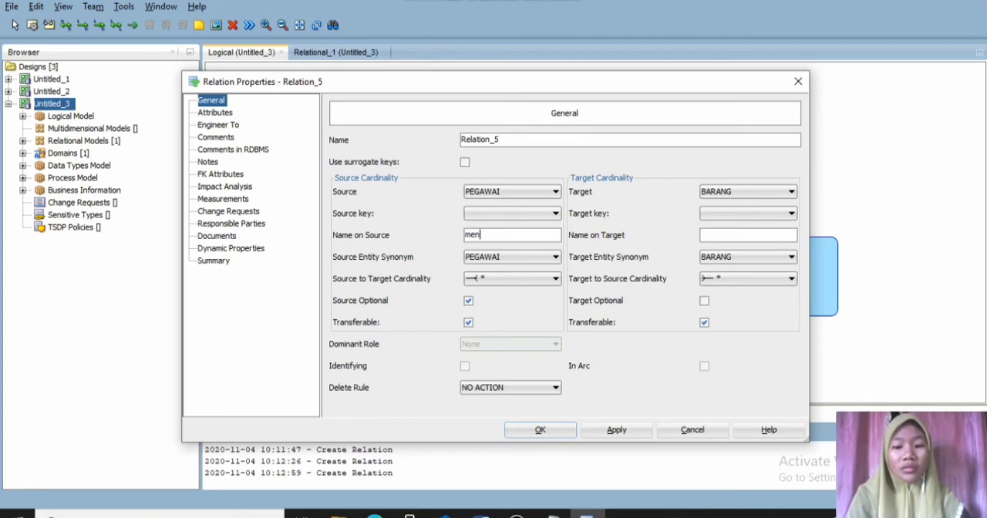
pyautogui.write('yusun')
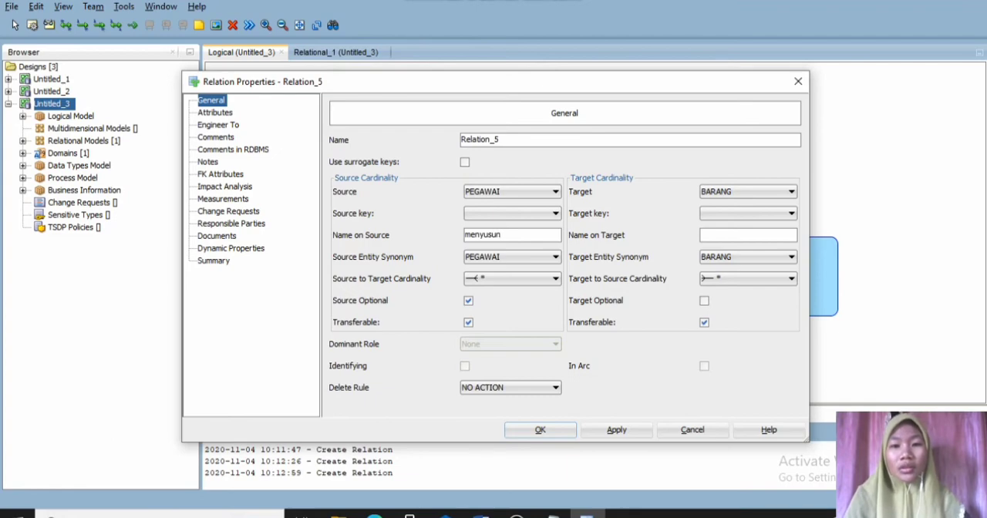
pyautogui.click(747, 235)
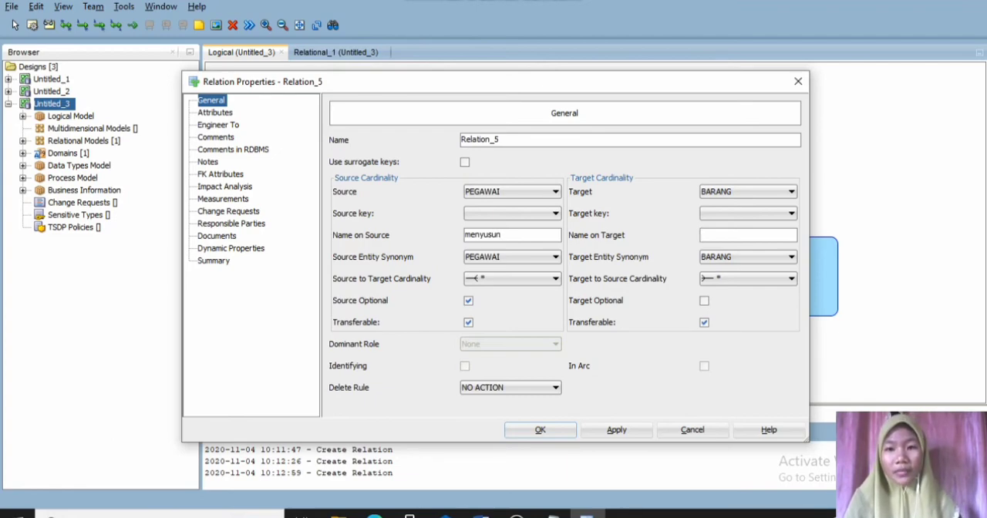
pyautogui.write('disus')
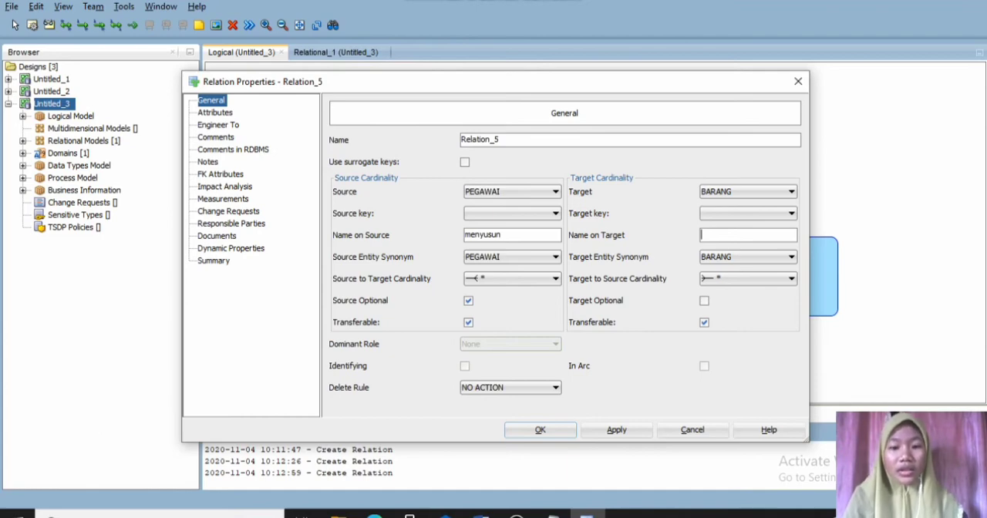
pyautogui.write('un')
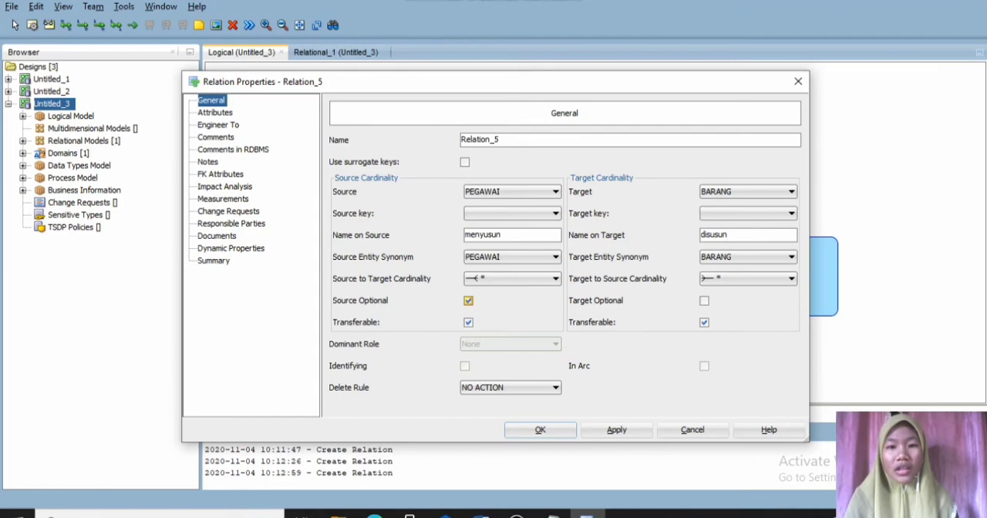
pyautogui.click(468, 300)
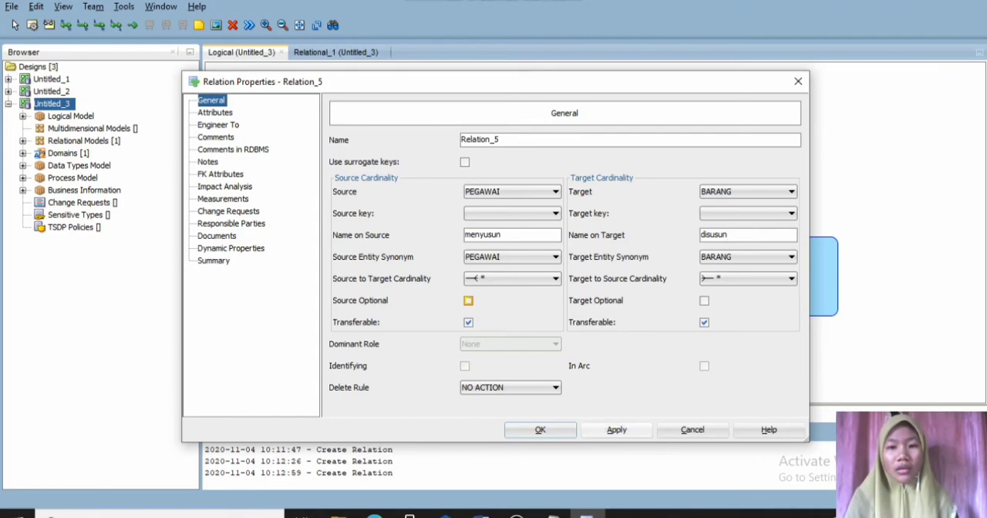
pyautogui.click(539, 430)
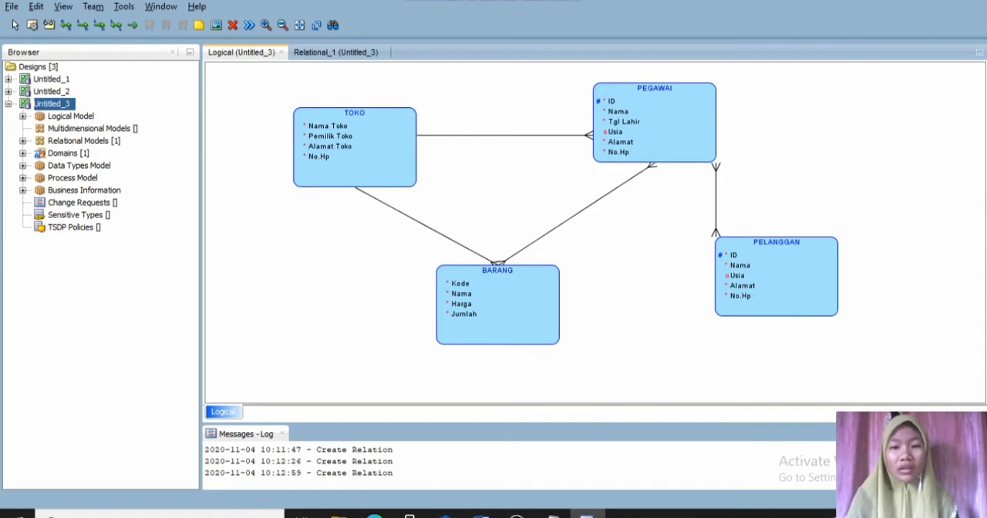
# - Create a many-to-many relation from BARANG to PELANGGAN, named "dibeli" on source and "membeli" on target, with both sides optional
pyautogui.click(497, 304)
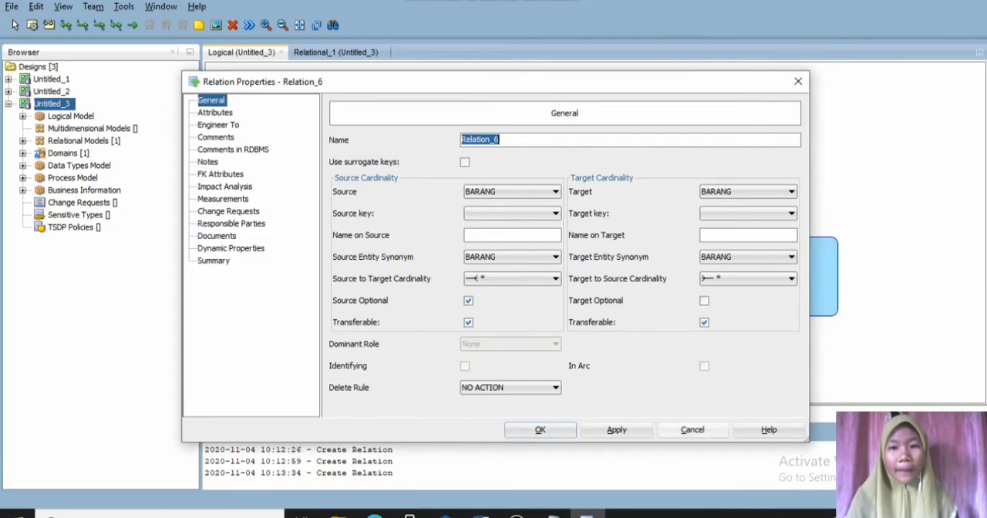
pyautogui.click(693, 430)
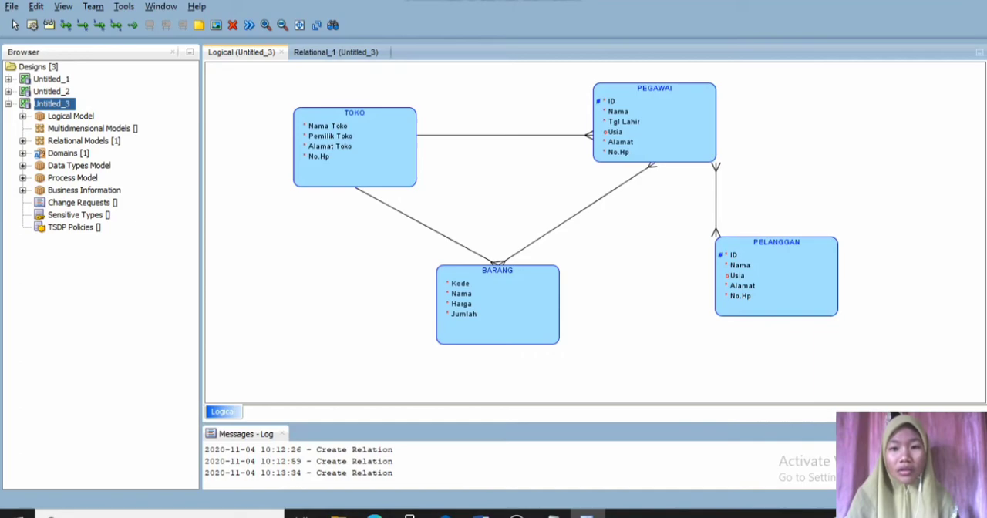
pyautogui.click(525, 286)
pyautogui.click(732, 276)
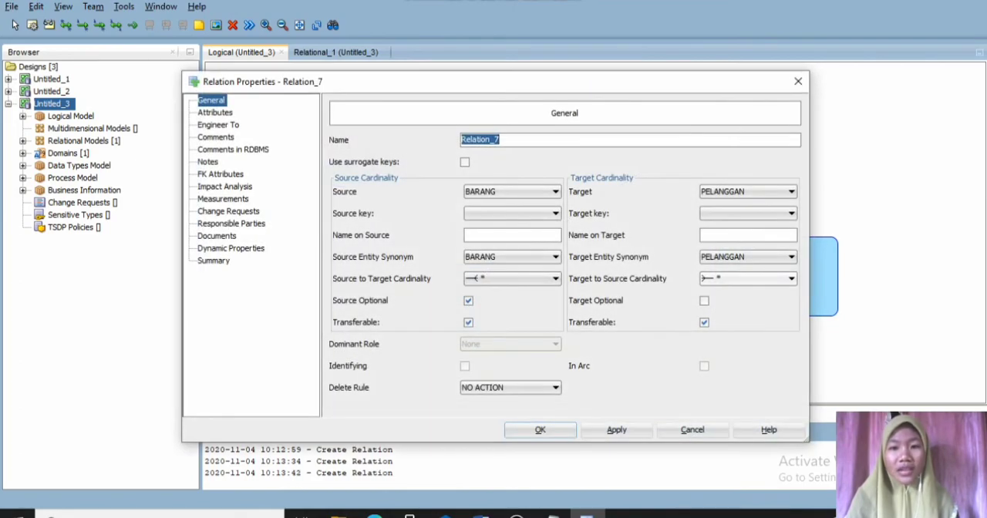
pyautogui.click(512, 235)
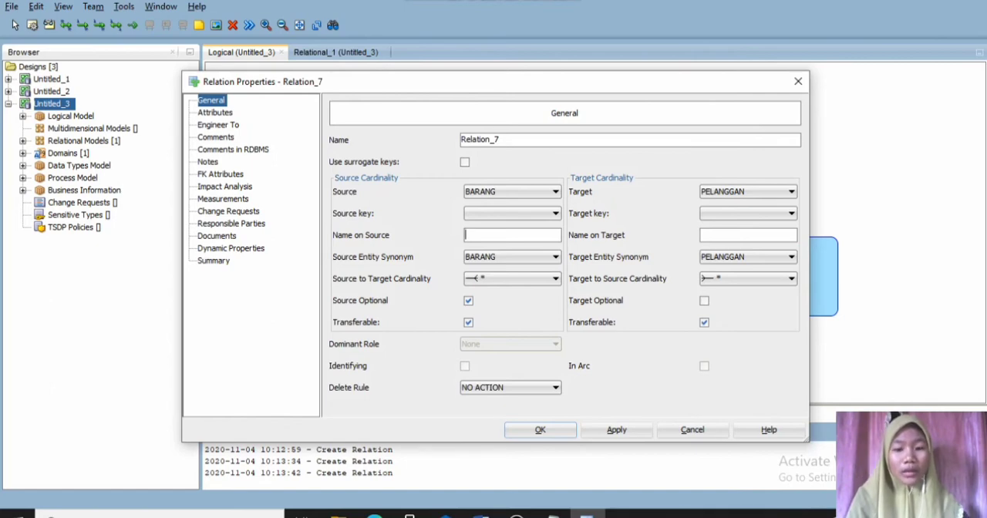
pyautogui.write('di')
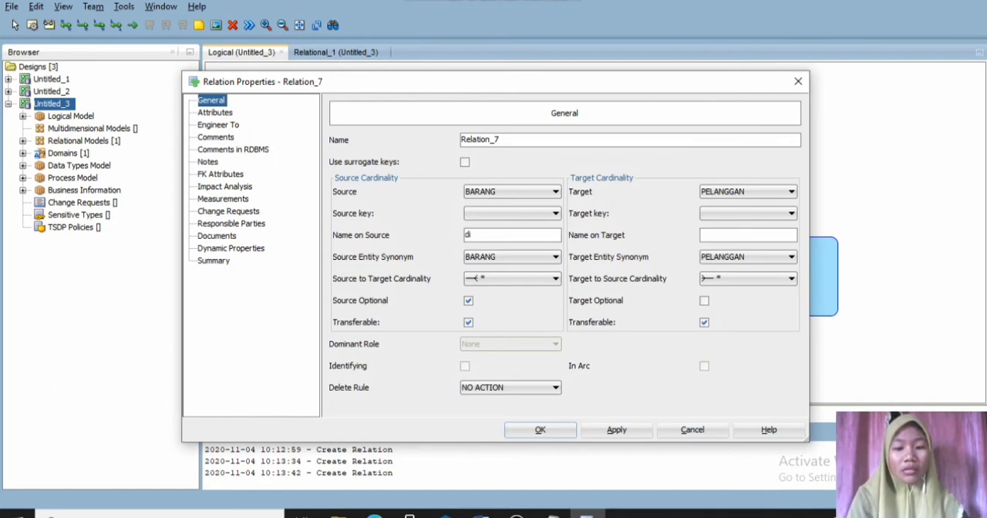
pyautogui.write('beli')
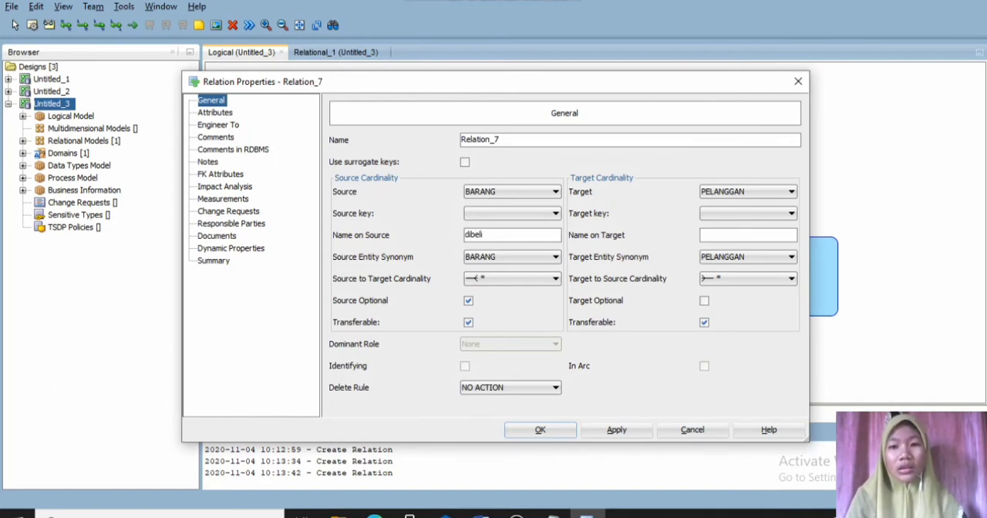
pyautogui.click(737, 235)
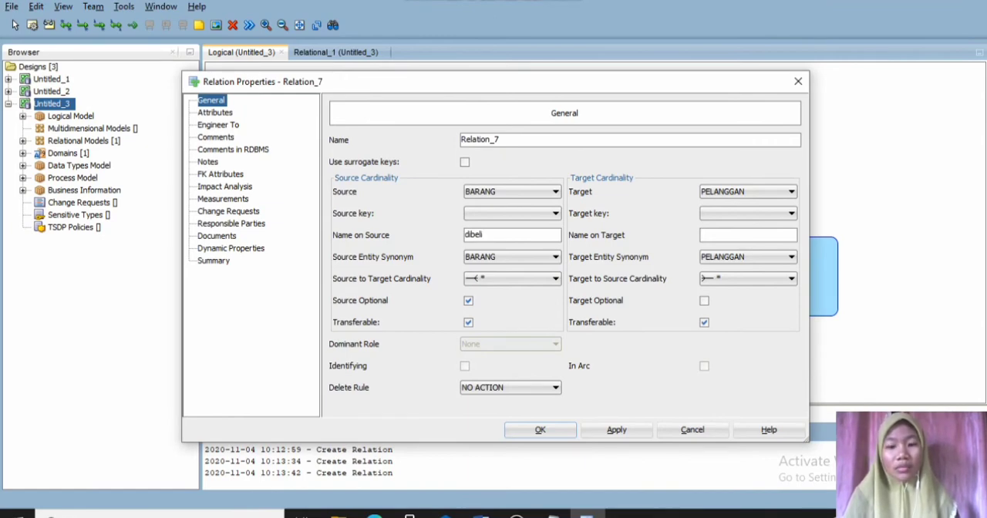
pyautogui.write('memb')
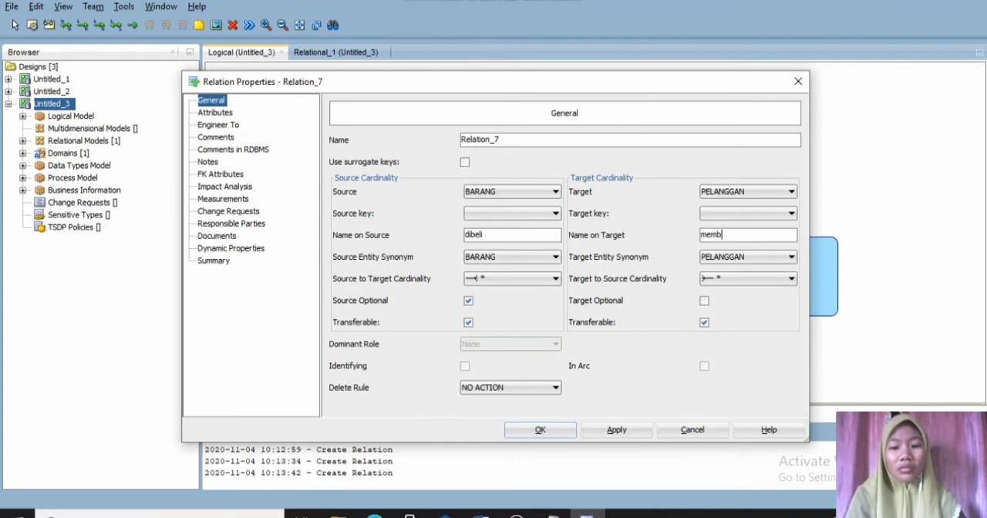
pyautogui.write('eli')
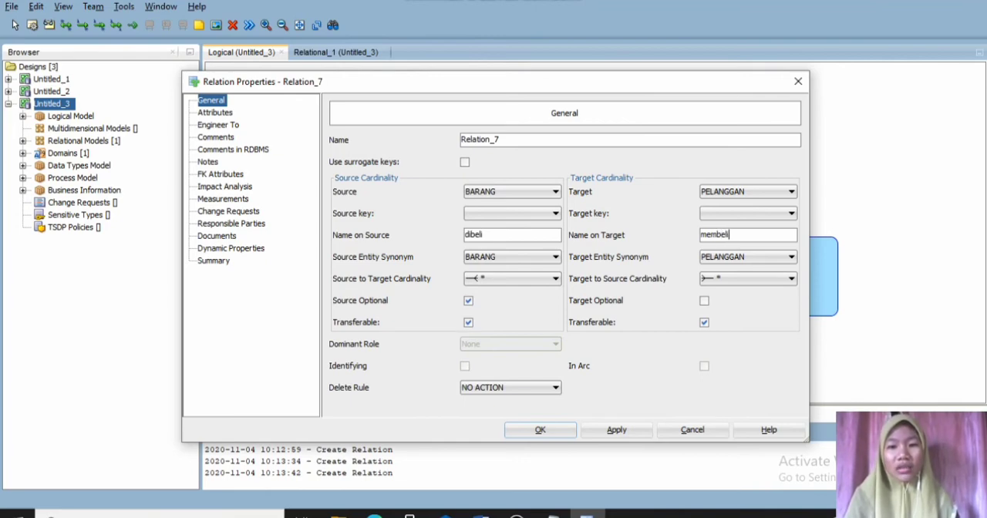
pyautogui.click(704, 301)
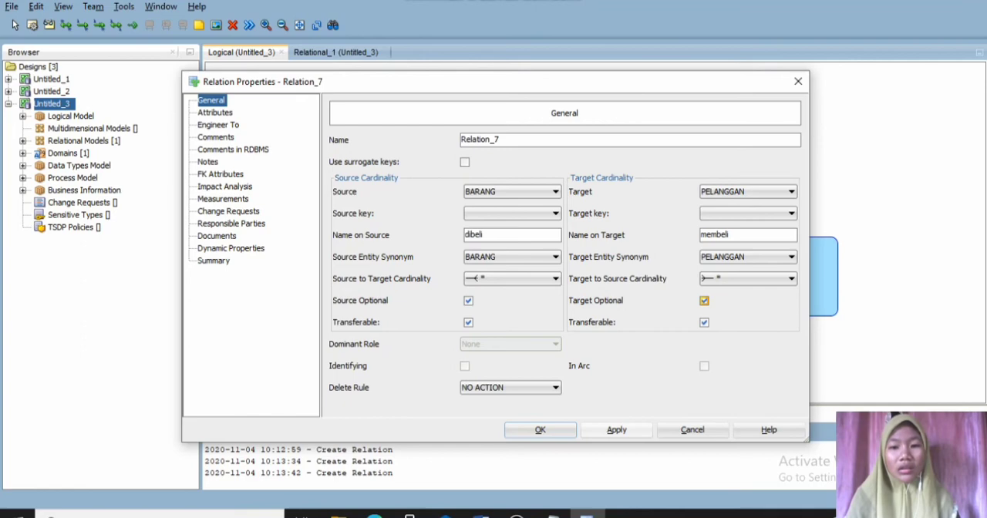
pyautogui.click(540, 430)
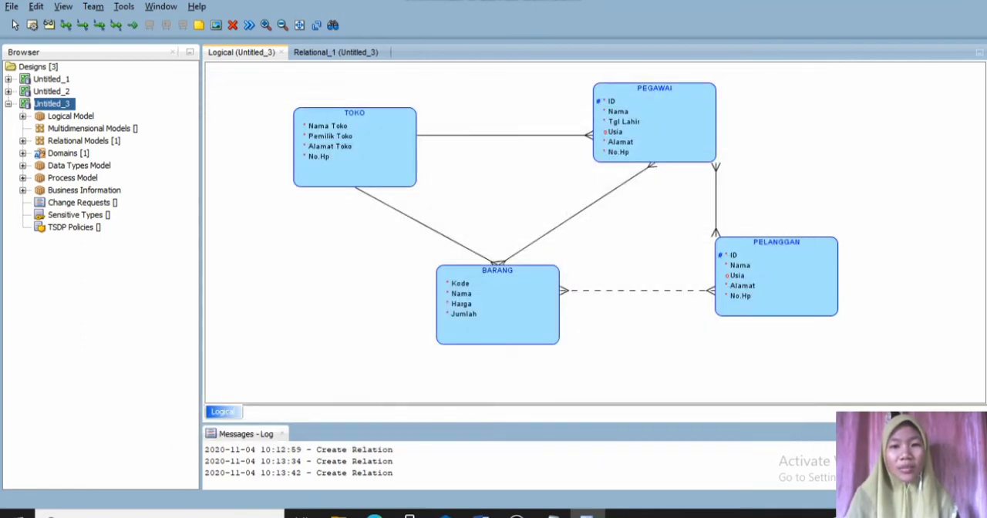
# - Add an elbow to the TOKO–PEGAWAI relation so it leaves from TOKO's upper edge at a right angle, and move PEGAWAI slightly up
pyautogui.click(505, 134)
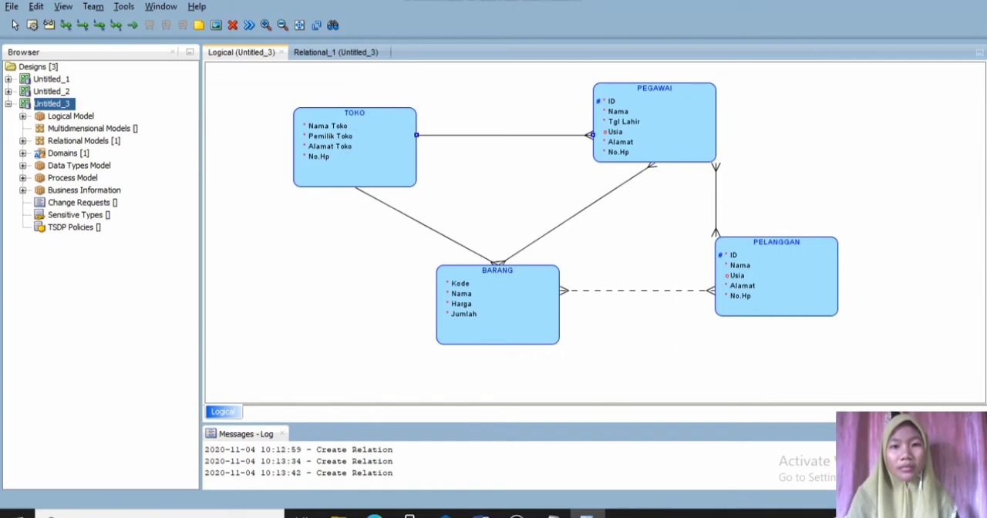
pyautogui.press('Escape')
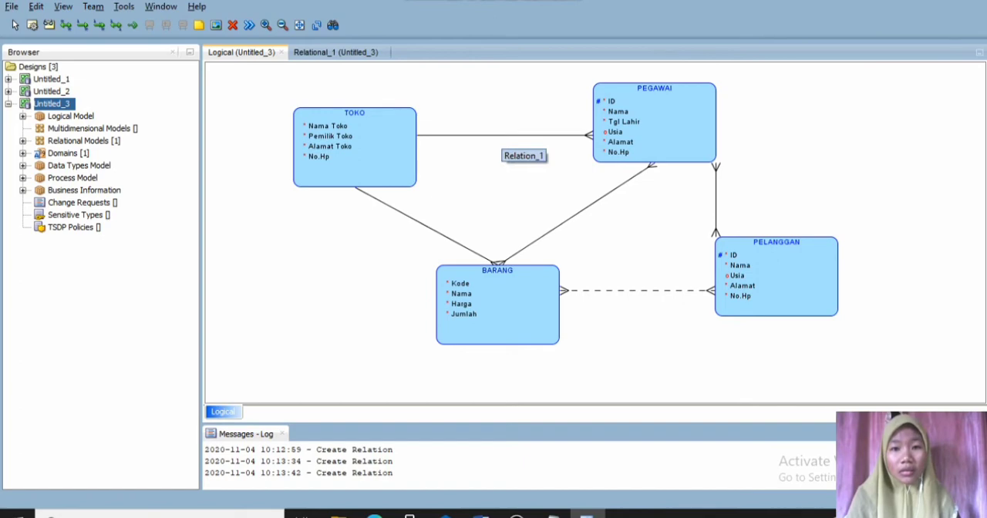
pyautogui.rightClick(502, 136)
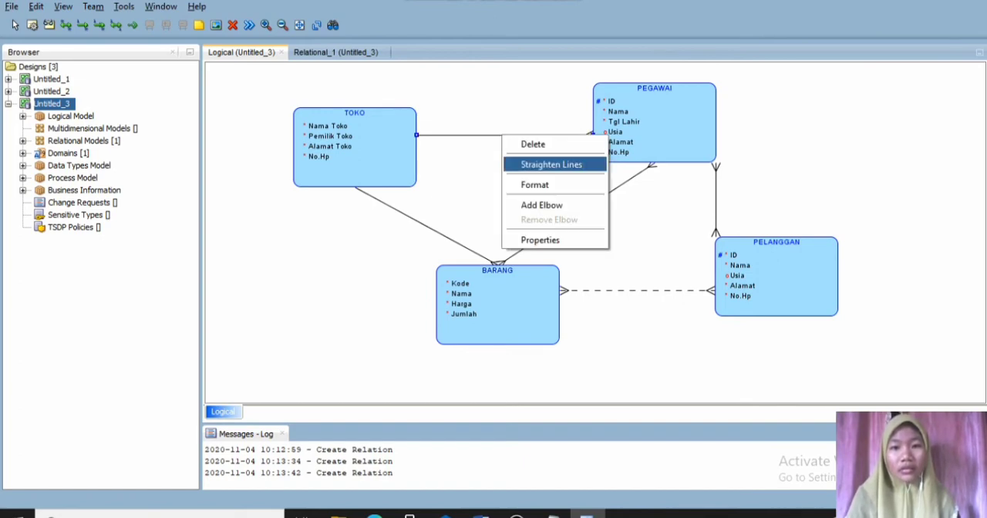
pyautogui.click(541, 205)
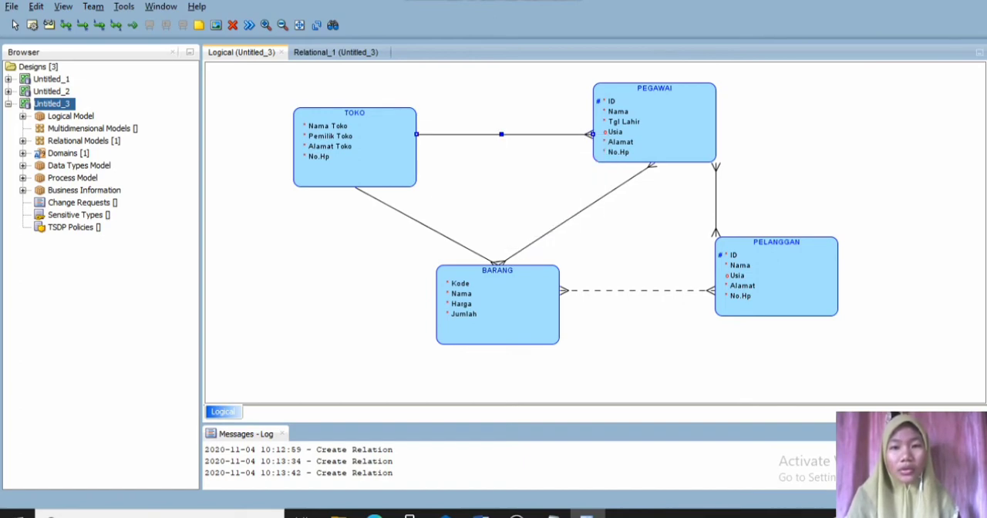
pyautogui.moveTo(501, 134); pyautogui.dragTo(354, 102)
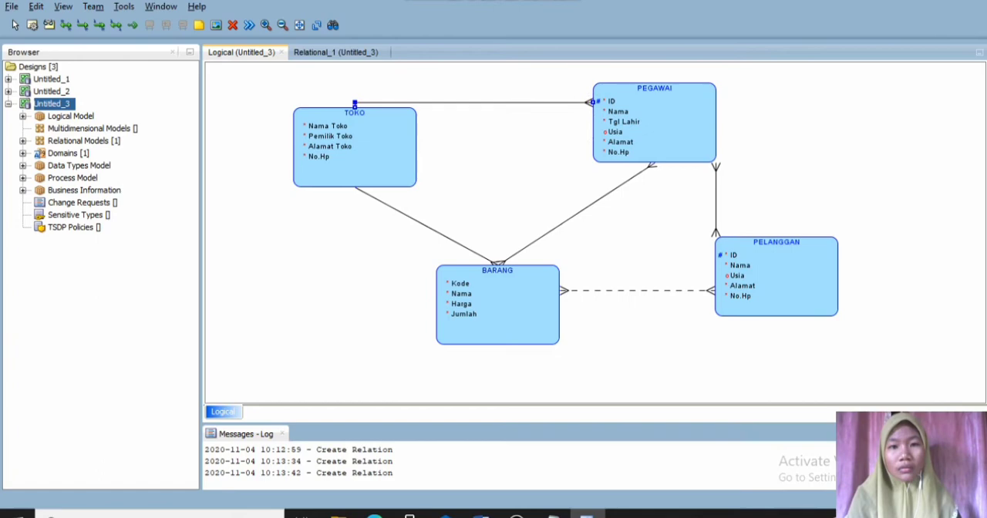
pyautogui.moveTo(654, 124); pyautogui.dragTo(654, 115)
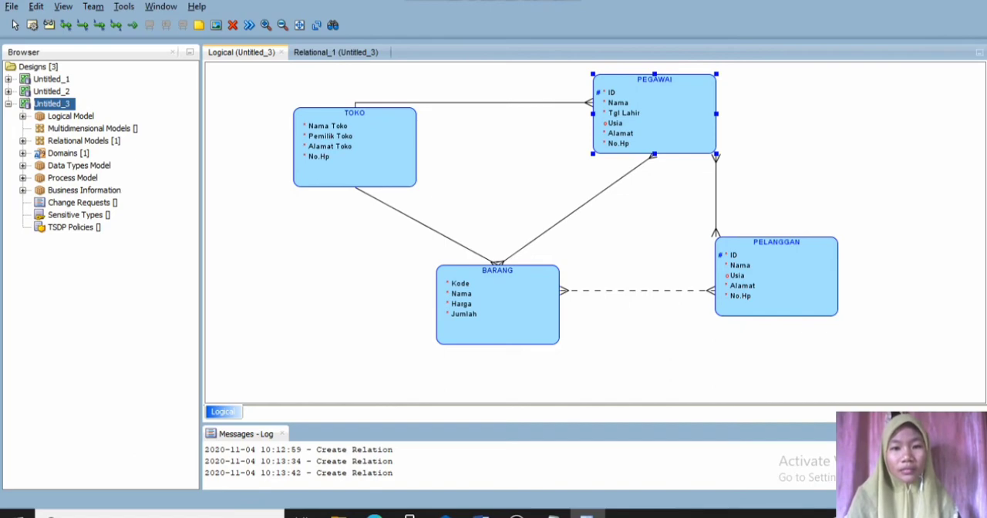
# - Add an elbow to the TOKO–BARANG relation, routing it straight down from TOKO and across to BARANG's left edge
pyautogui.click(432, 229)
pyautogui.rightClick(432, 229)
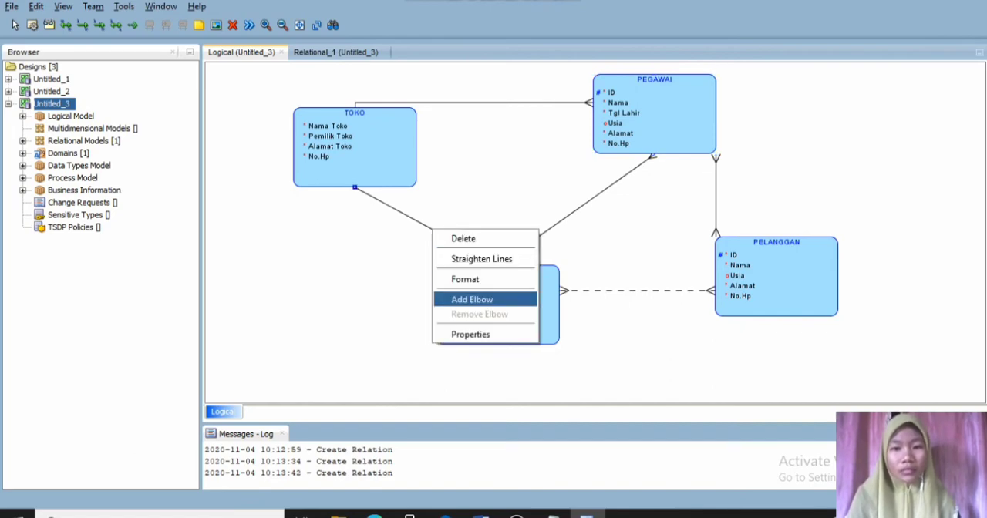
pyautogui.click(472, 299)
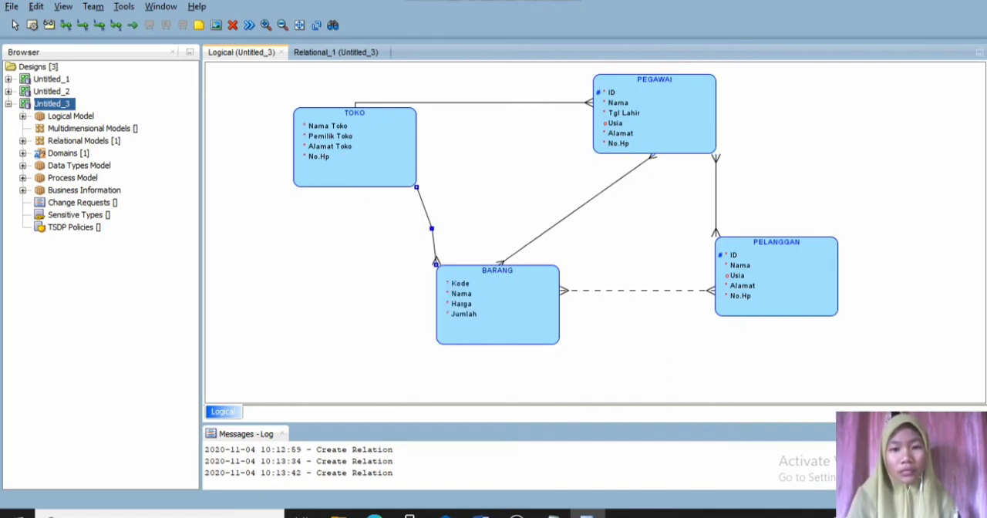
pyautogui.moveTo(432, 229); pyautogui.dragTo(343, 303)
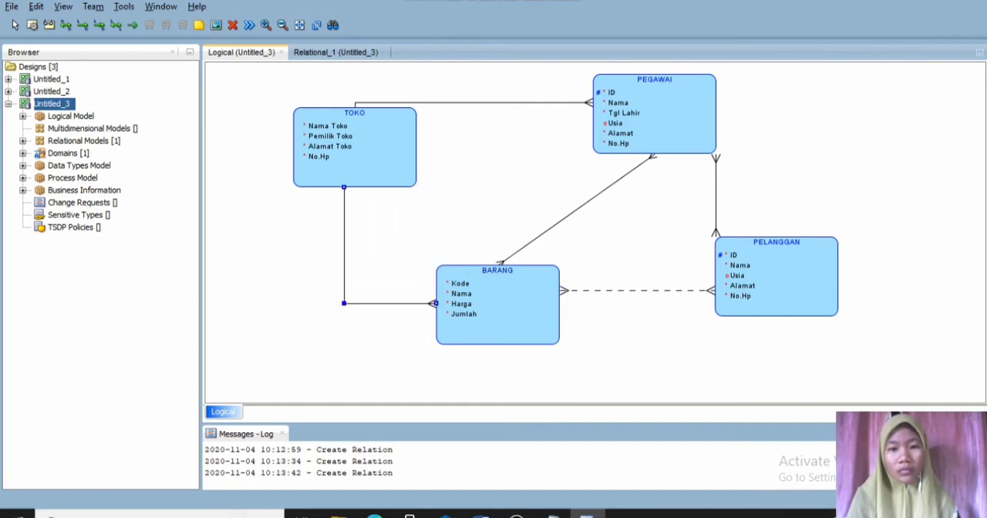
# - Add an elbow to the BARANG–PELANGGAN relation so it enters PELANGGAN from below, and move BARANG slightly down
pyautogui.click(636, 291)
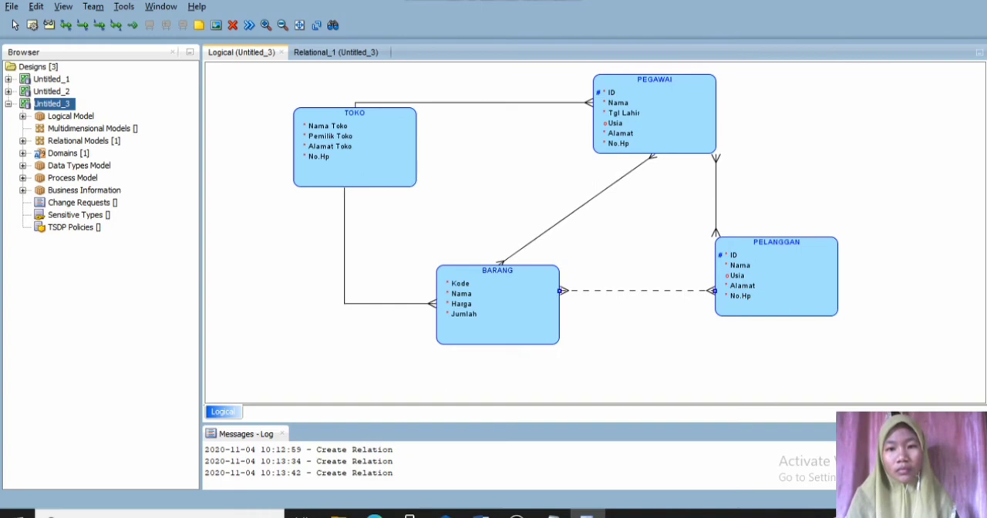
pyautogui.rightClick(612, 291)
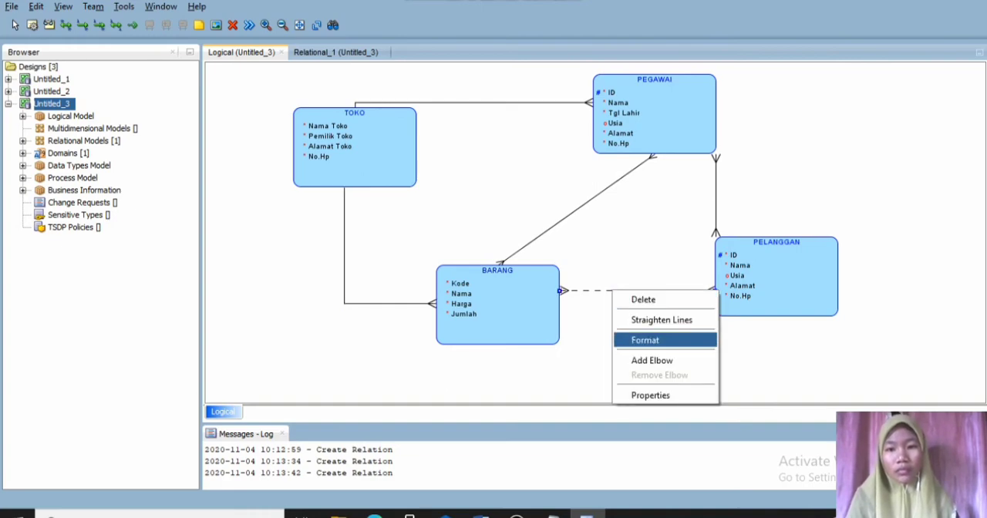
pyautogui.click(651, 360)
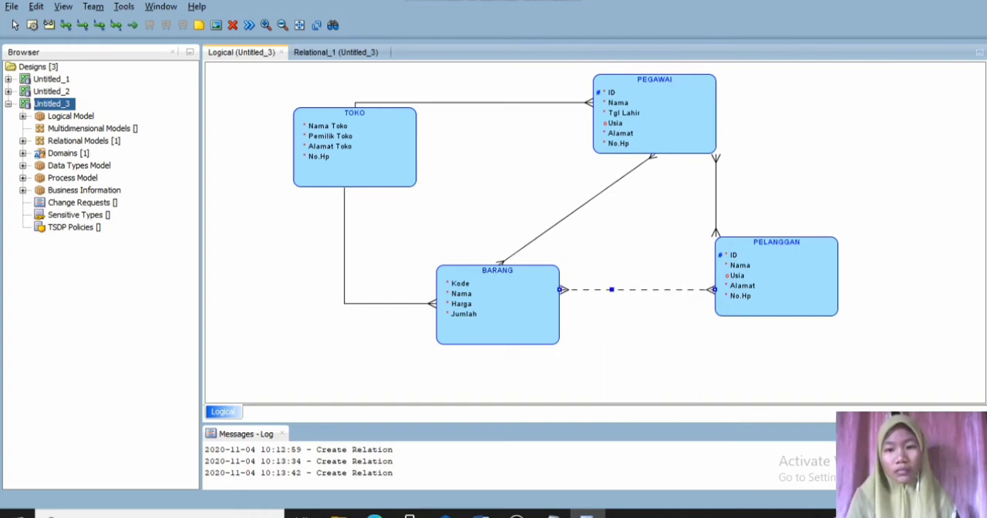
pyautogui.moveTo(611, 290); pyautogui.dragTo(777, 333)
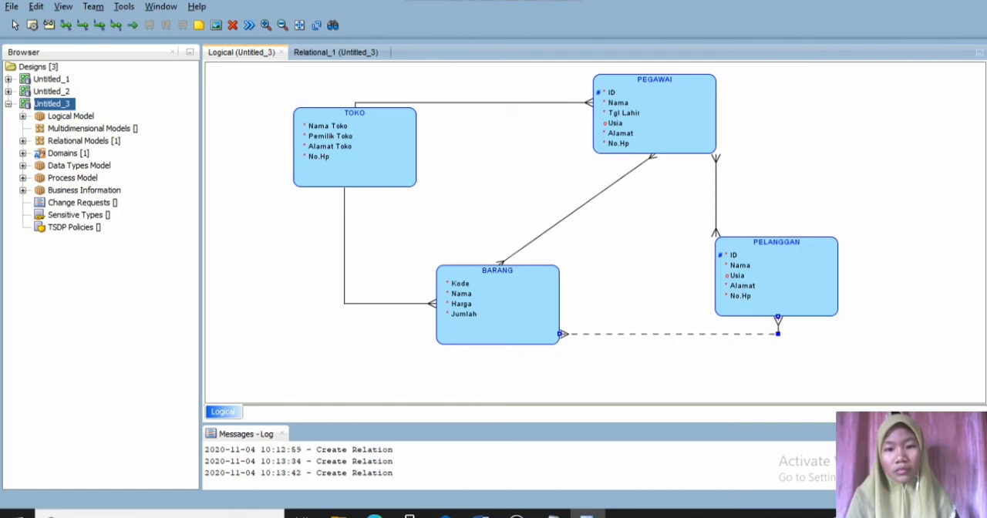
pyautogui.moveTo(500, 306); pyautogui.dragTo(500, 320)
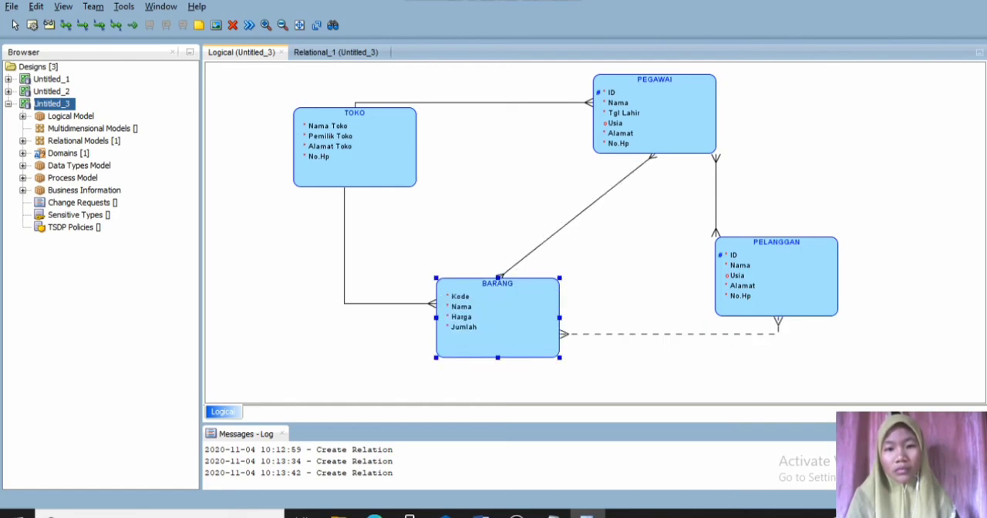
pyautogui.click(508, 381)
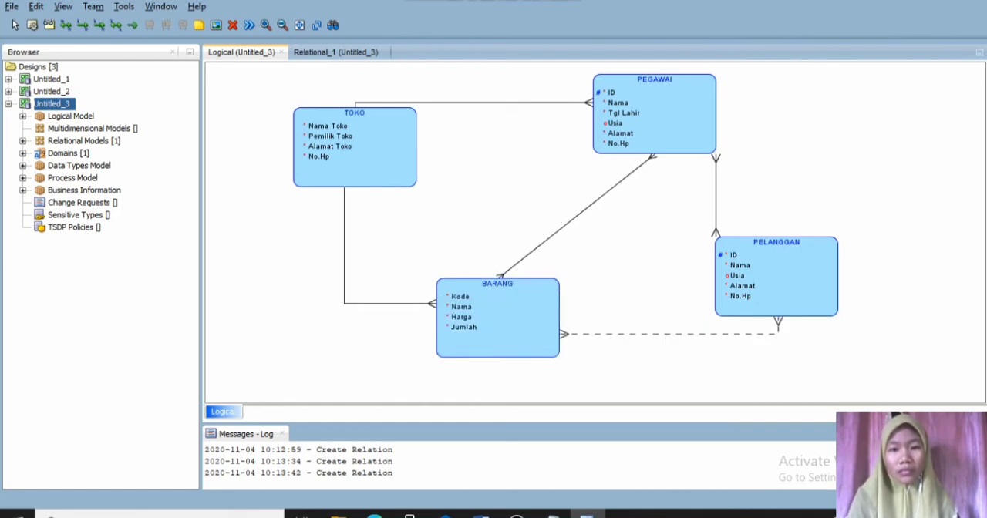
# - Add an elbow to the PEGAWAI–BARANG relation, routing it straight down from PEGAWAI and across to BARANG's right edge
pyautogui.rightClick(571, 221)
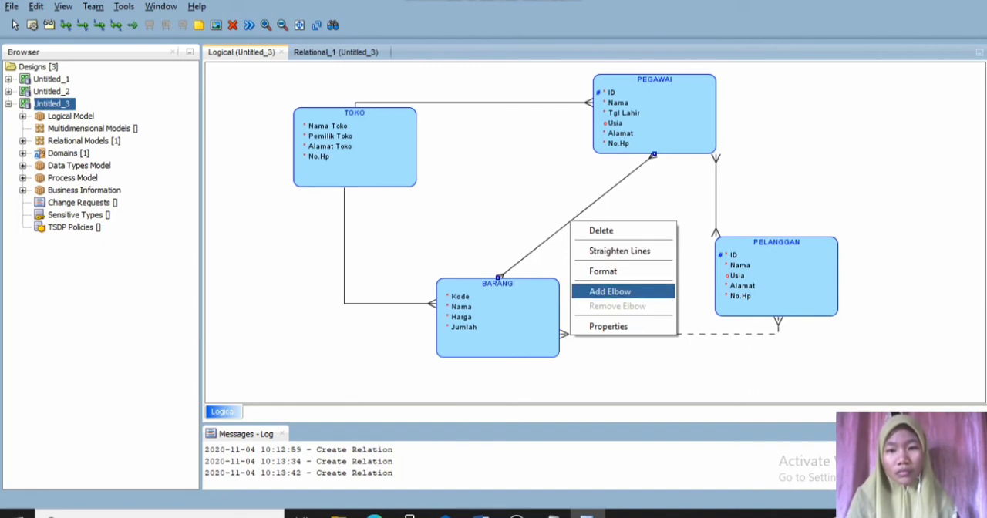
pyautogui.click(609, 291)
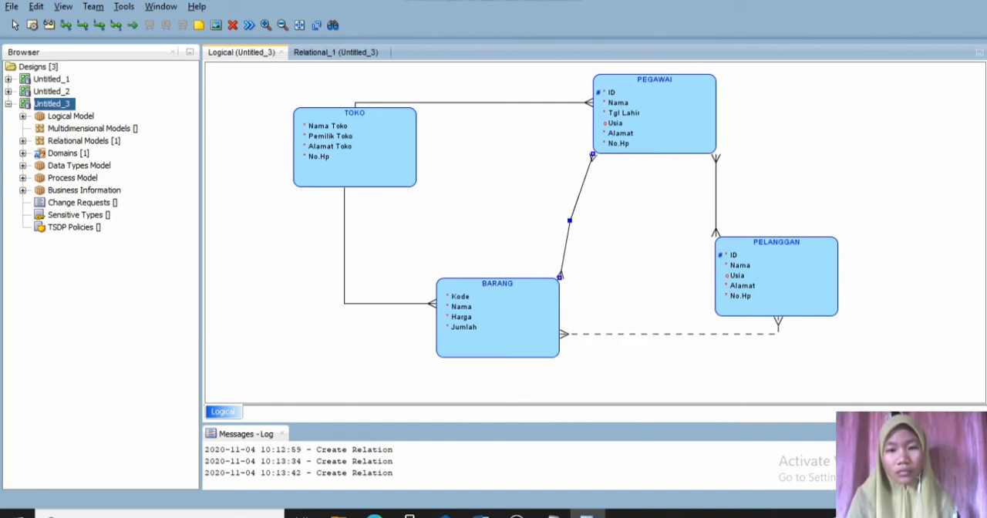
pyautogui.moveTo(570, 220); pyautogui.dragTo(647, 307)
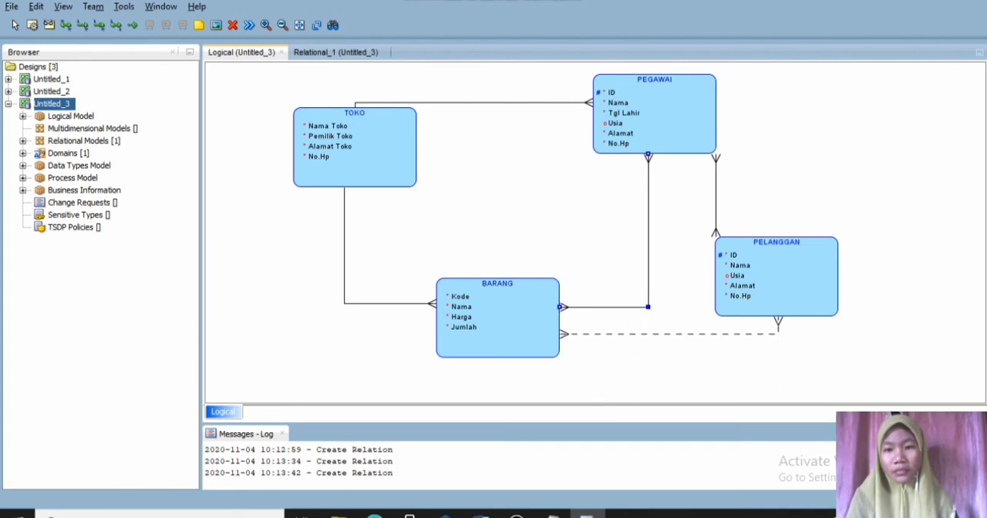
# - Add an elbow to the PEGAWAI–PELANGGAN relation, routing it from PEGAWAI's right edge down to PELANGGAN's upper edge
pyautogui.rightClick(716, 213)
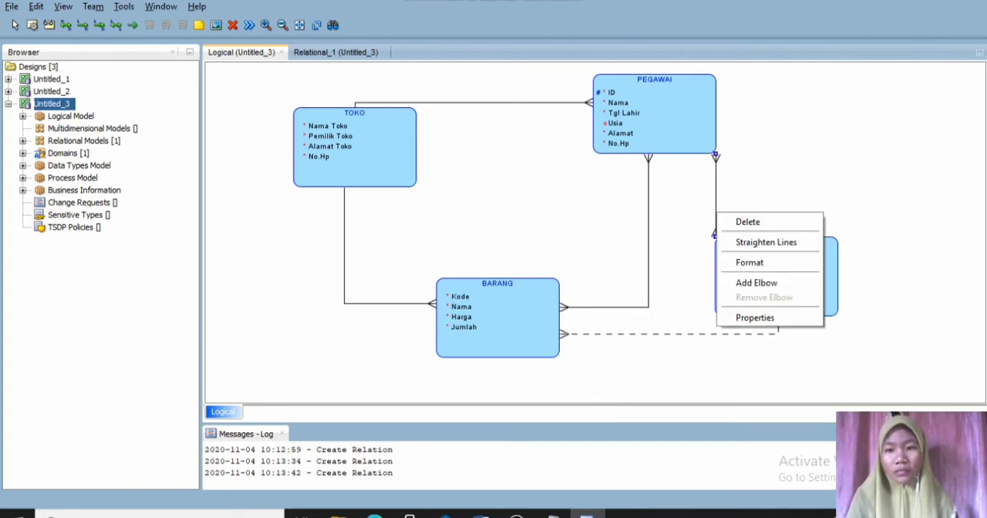
pyautogui.click(755, 283)
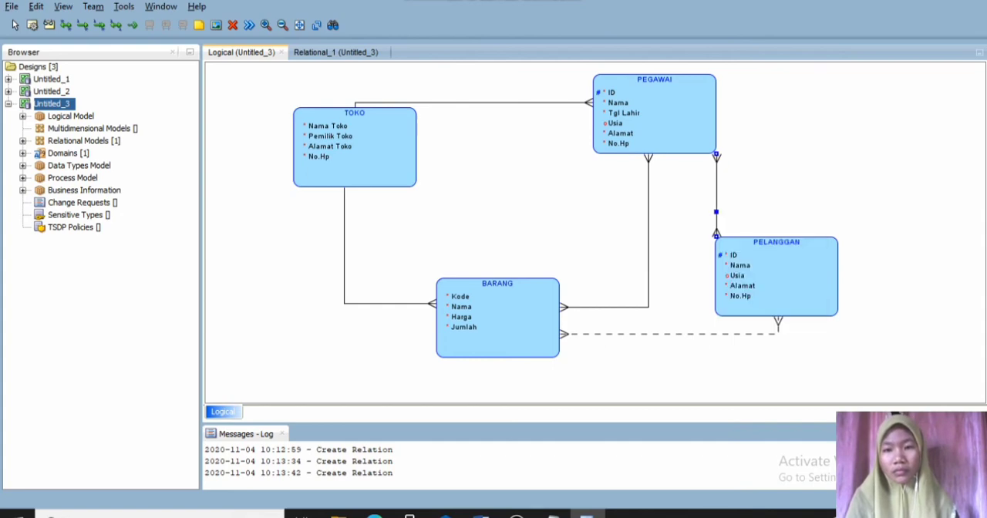
pyautogui.moveTo(716, 212); pyautogui.dragTo(772, 116)
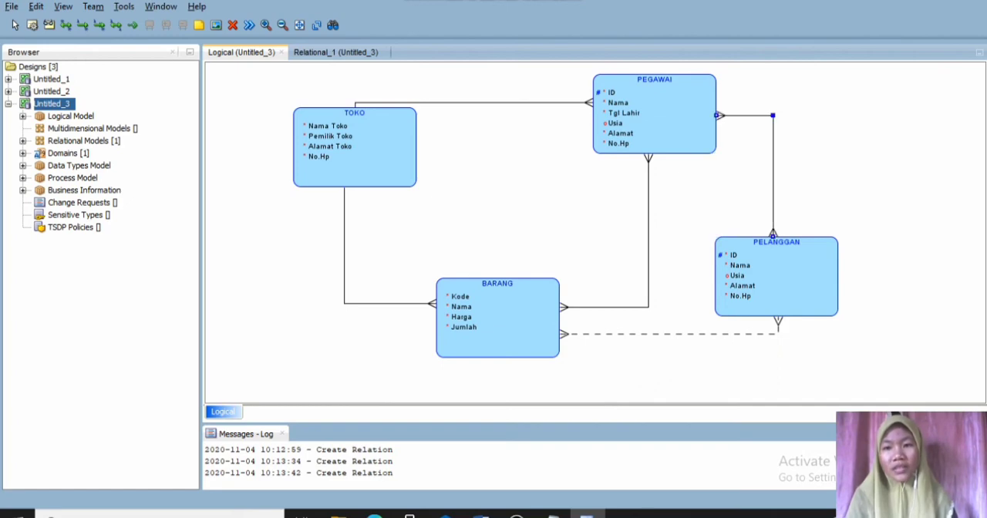
pyautogui.click(831, 178)
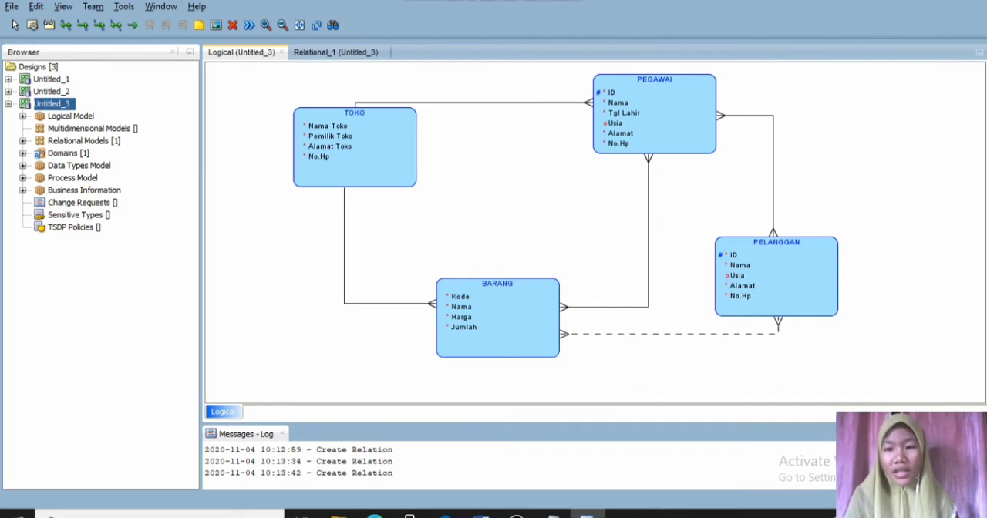
# - Show the relation labels on the logical diagram
pyautogui.rightClick(831, 165)
pyautogui.moveTo(822, 319)
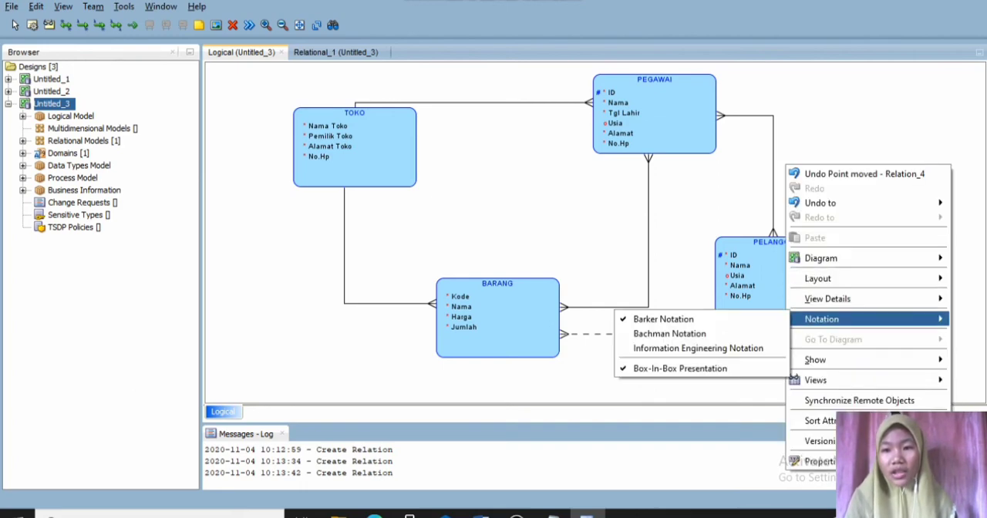
pyautogui.moveTo(817, 360)
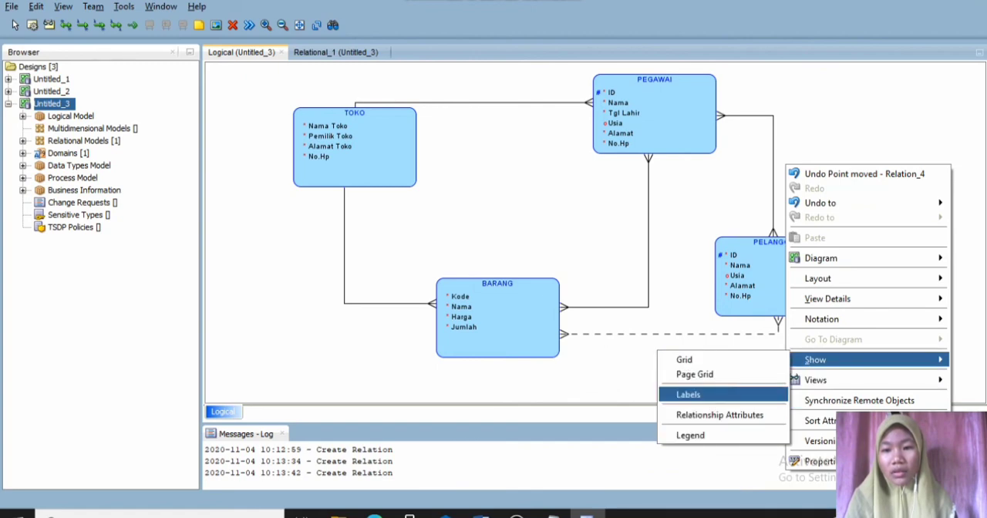
pyautogui.click(688, 394)
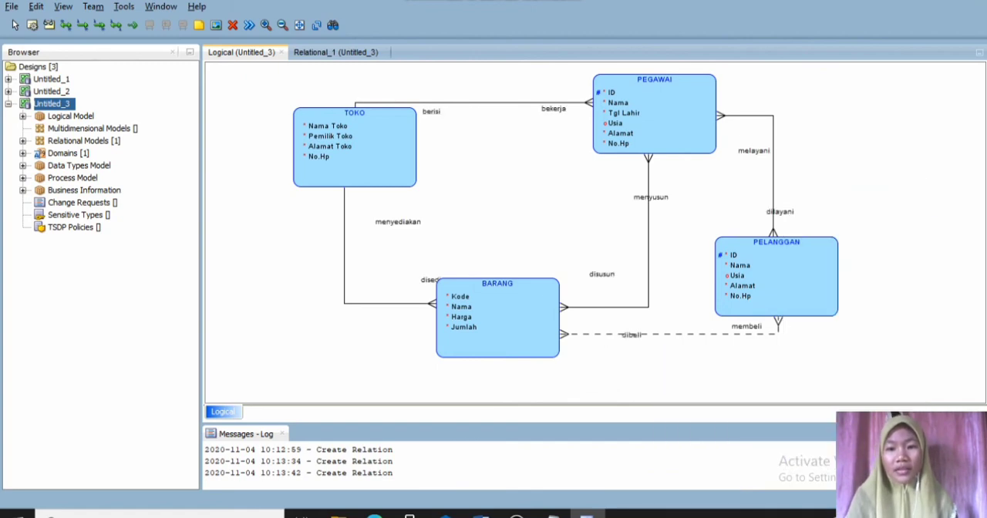